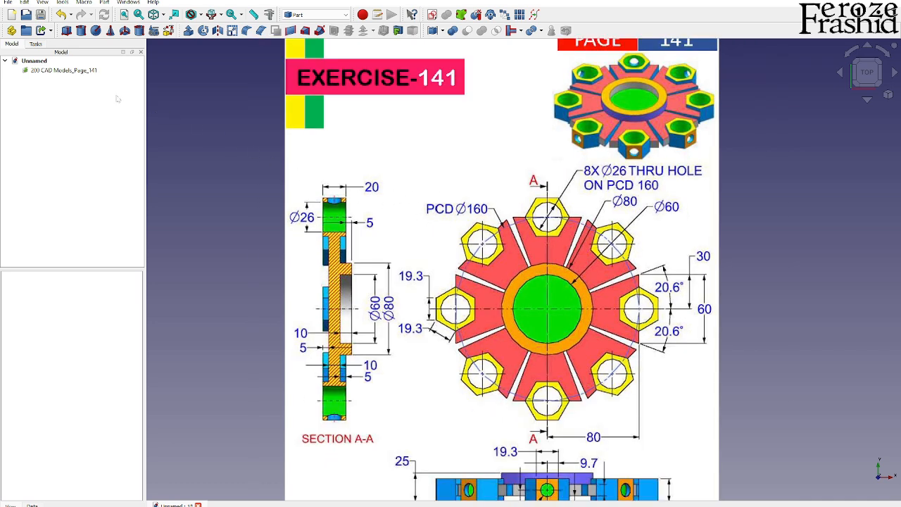
- Calibrate the reference image against the front view's horizontal 80 dimension, setting that distance to 80 mm, with the image transparency at 50
double_click(83, 71)
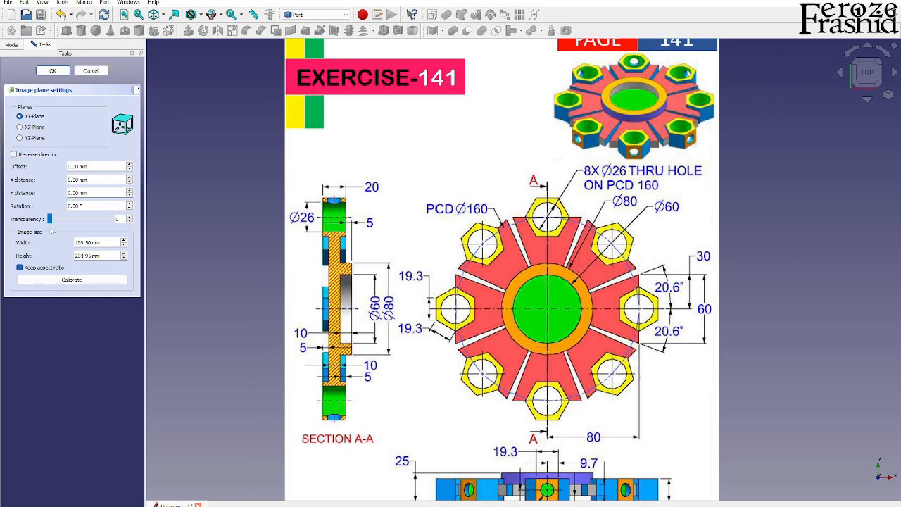
click(62, 280)
scroll(538, 304, down, 2)
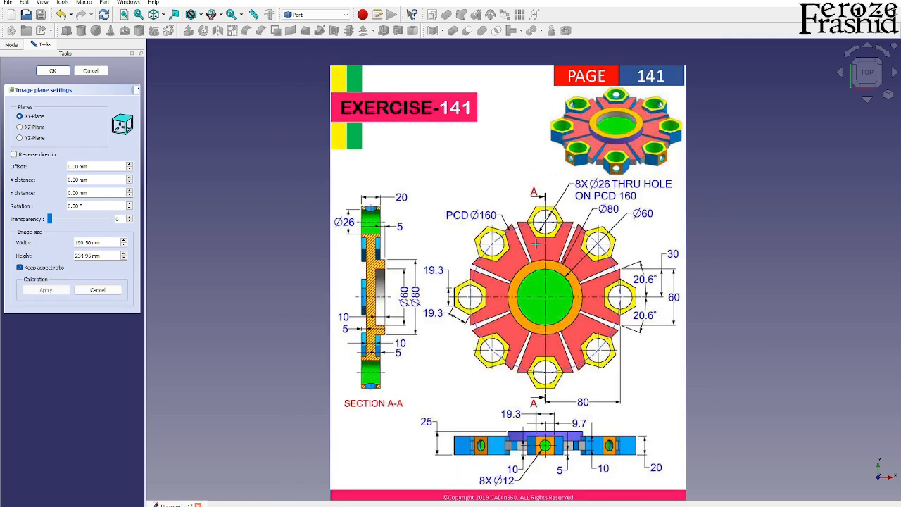
scroll(599, 377, up, 4)
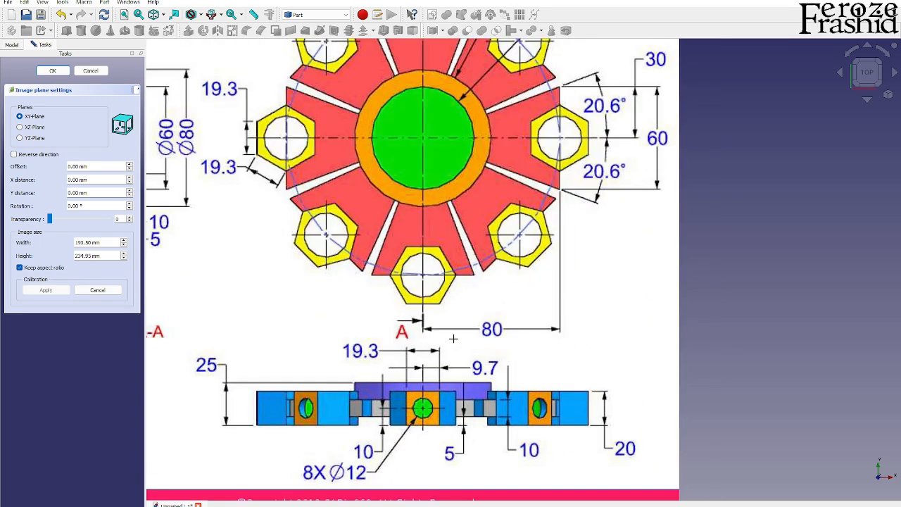
scroll(453, 338, up, 2)
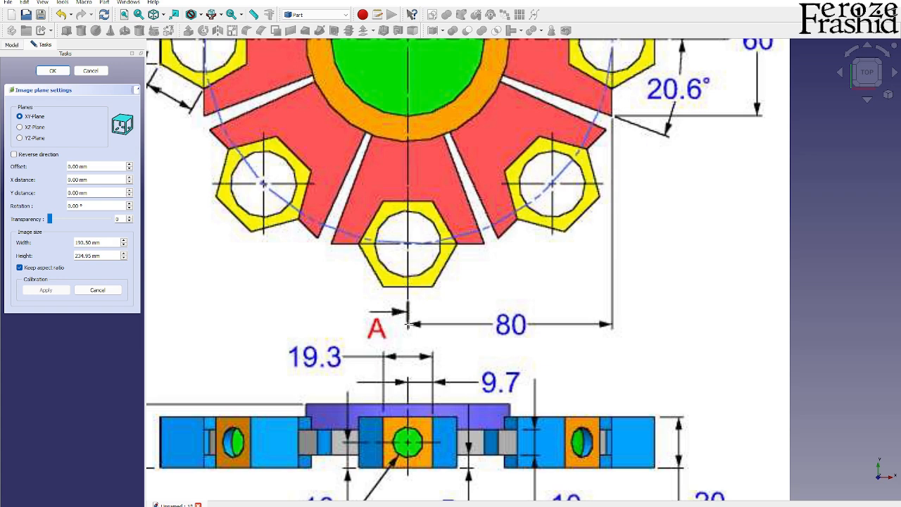
click(408, 324)
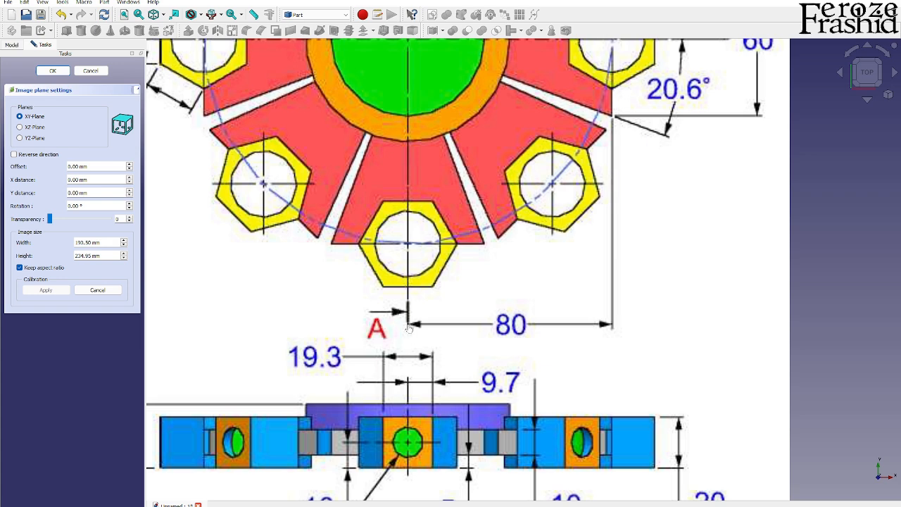
click(613, 325)
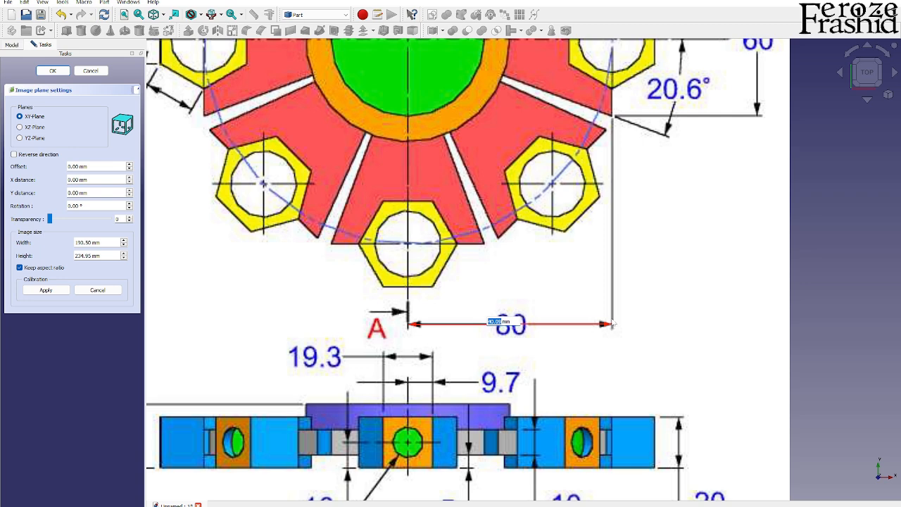
text(80)
key(Return)
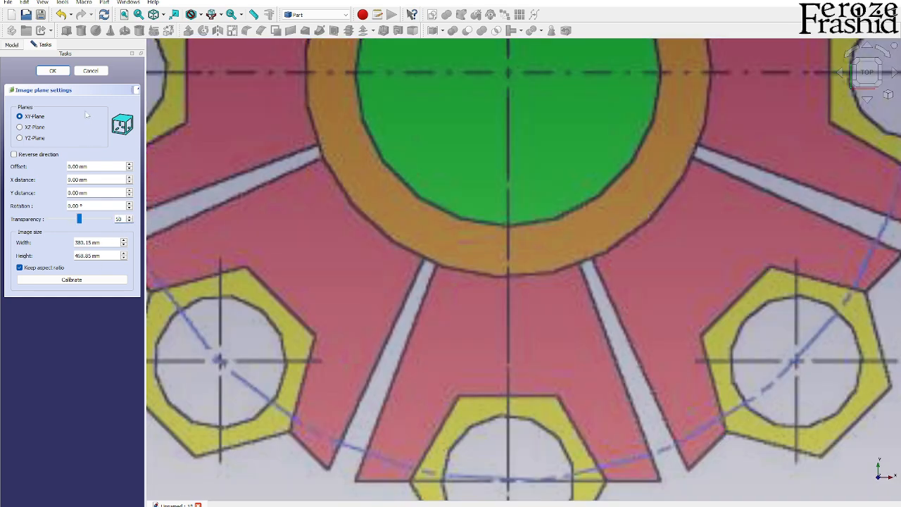
click(52, 70)
- Move the reference image along X and Y so the centre of the flange's front view sits on the origin
scroll(466, 298, down, 5)
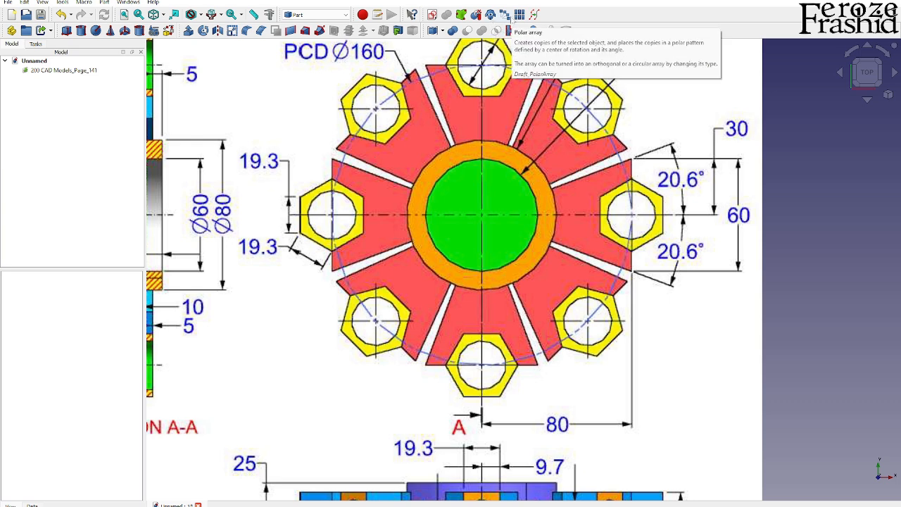
scroll(524, 207, down, 2)
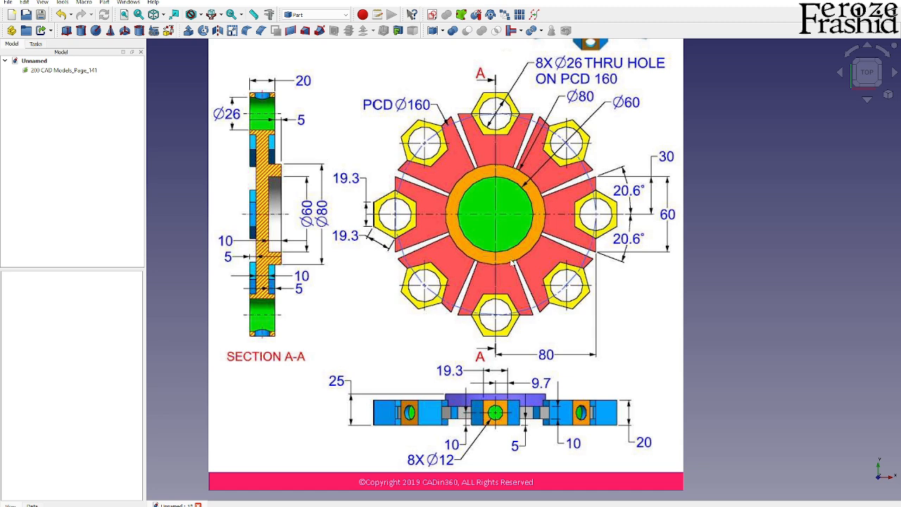
scroll(760, 288, down, 1)
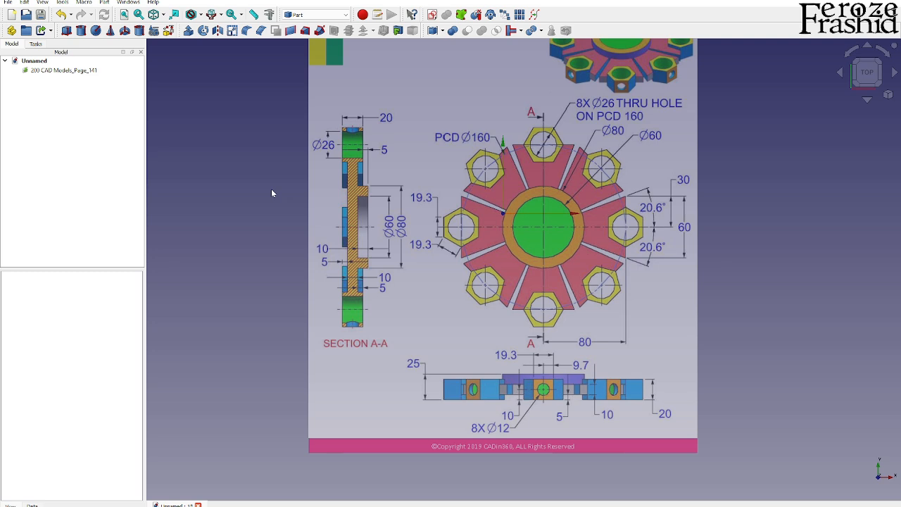
right_click(97, 71)
click(166, 82)
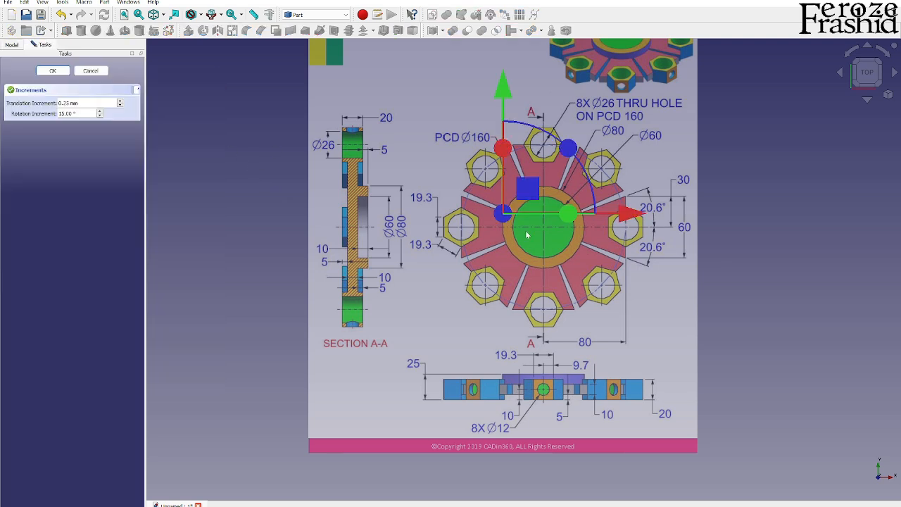
drag(622, 219, 583, 220)
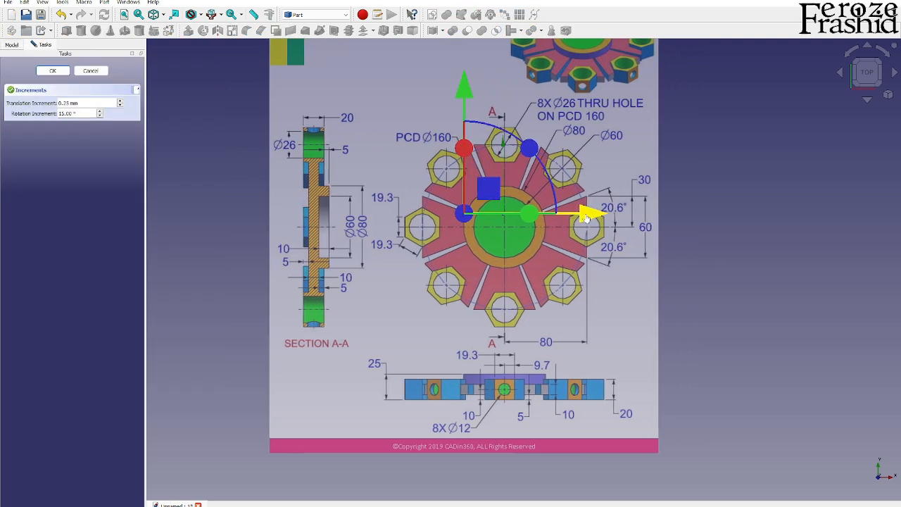
drag(462, 99, 462, 83)
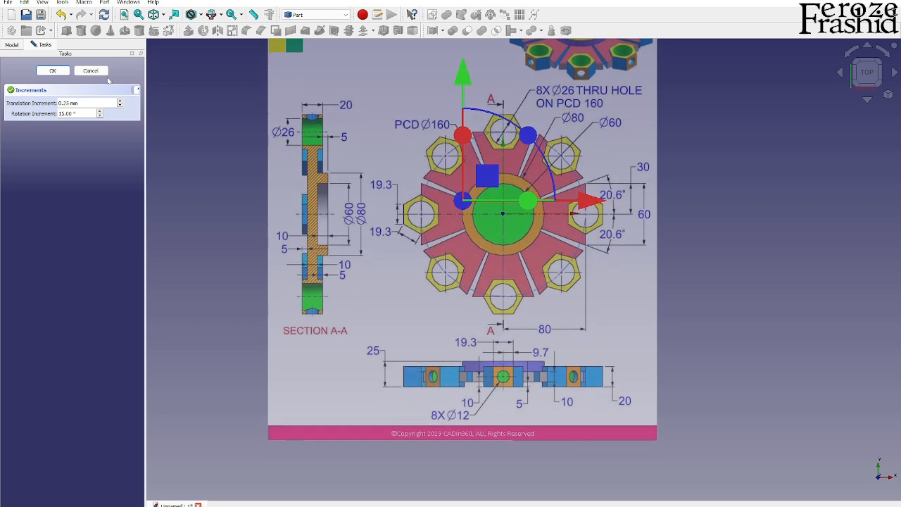
click(61, 72)
click(204, 242)
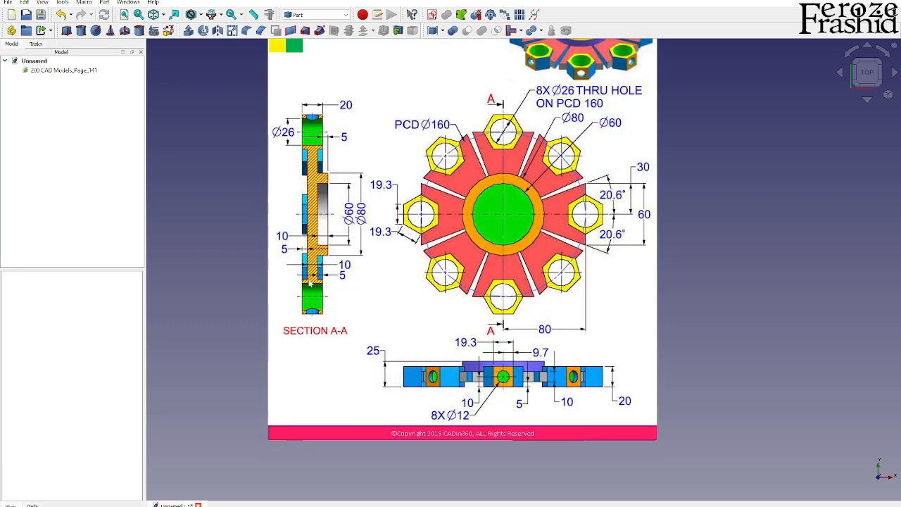
- Create a new sketch on the XY plane over the reference image
scroll(558, 356, down, 2)
scroll(514, 244, up, 3)
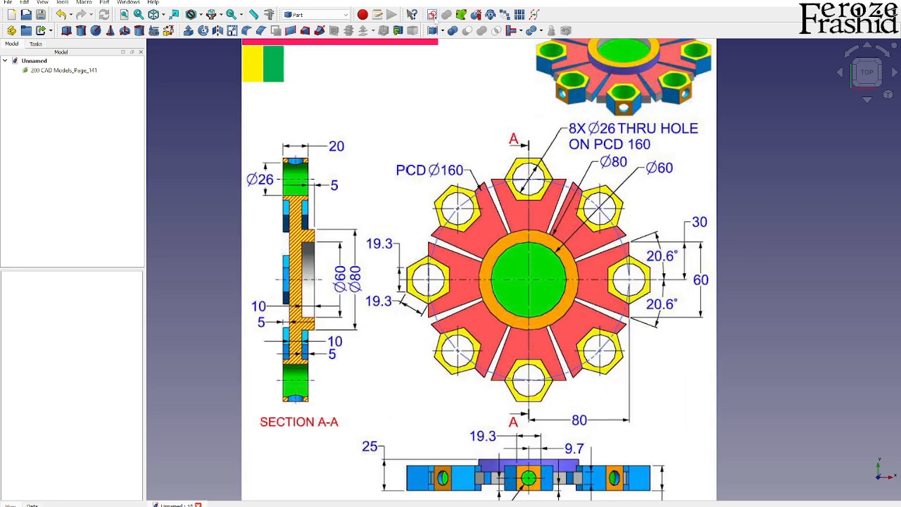
click(432, 14)
click(441, 297)
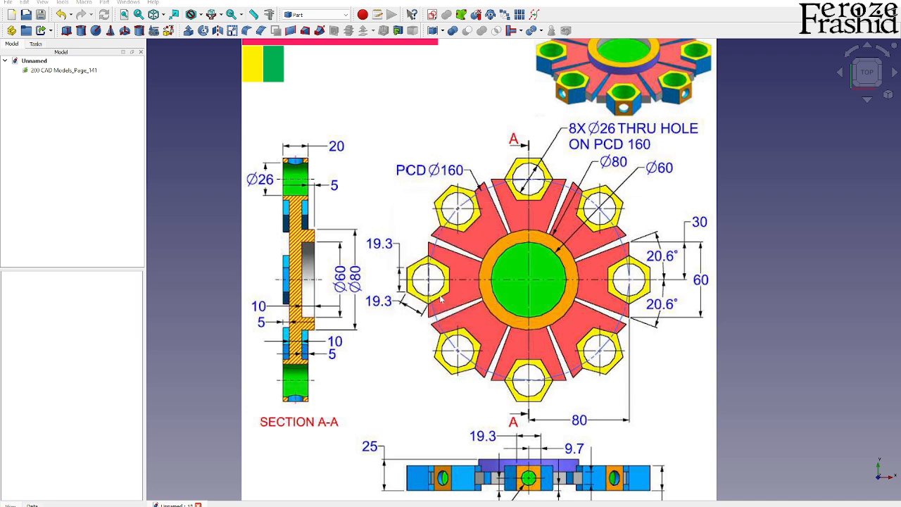
scroll(518, 182, down, 1)
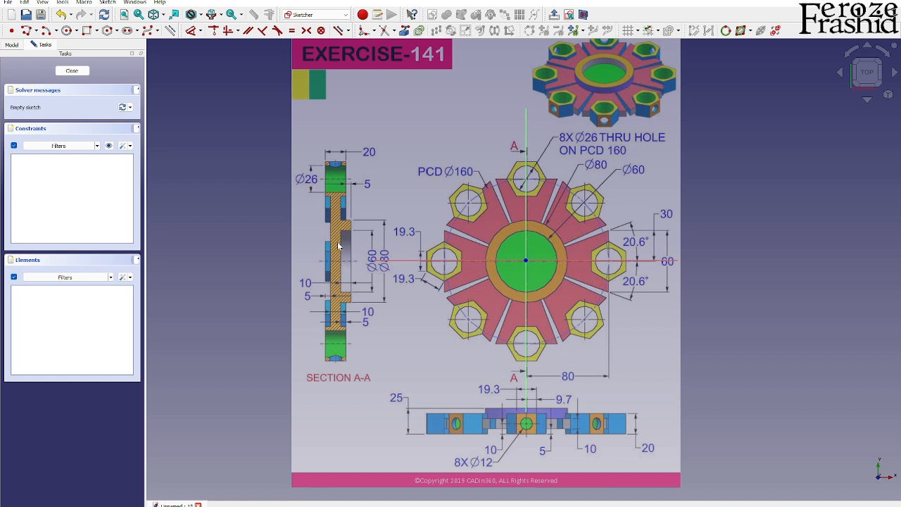
- Sketch a circle centred on the origin, constrain its diameter to 80 mm, and close the sketch
click(67, 30)
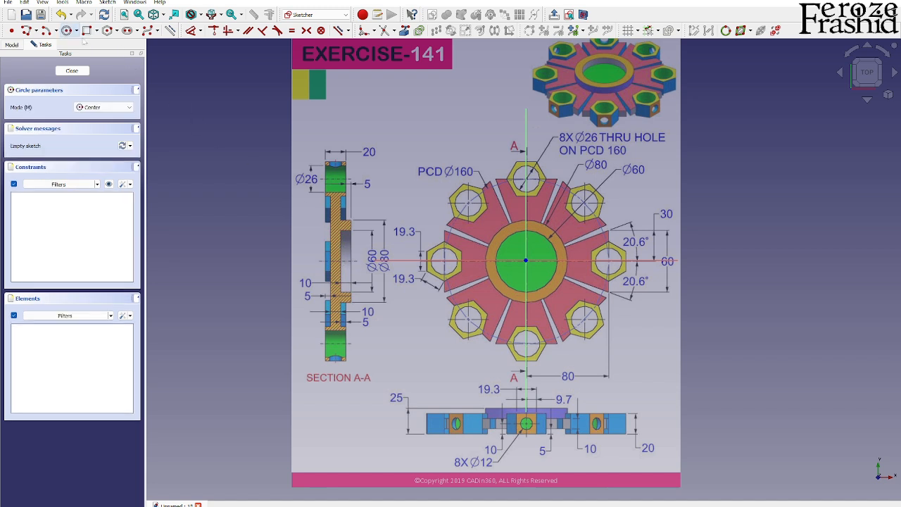
click(526, 261)
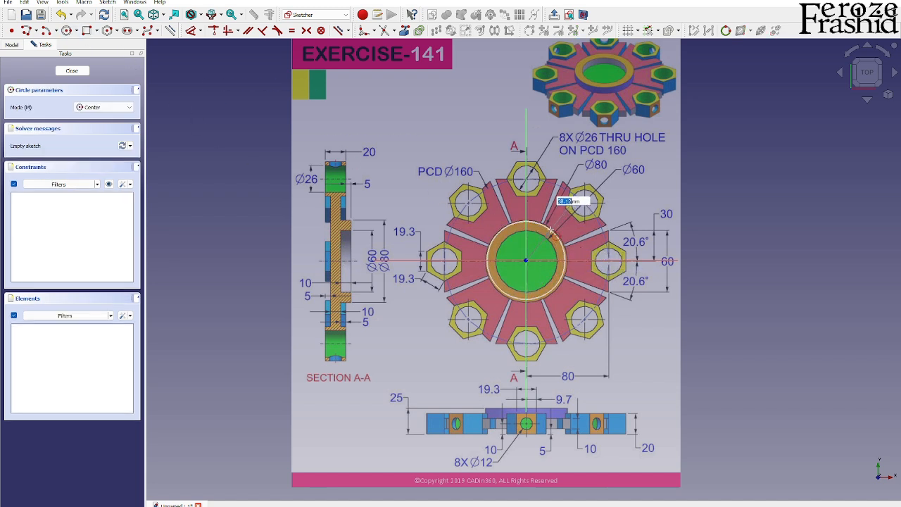
click(550, 229)
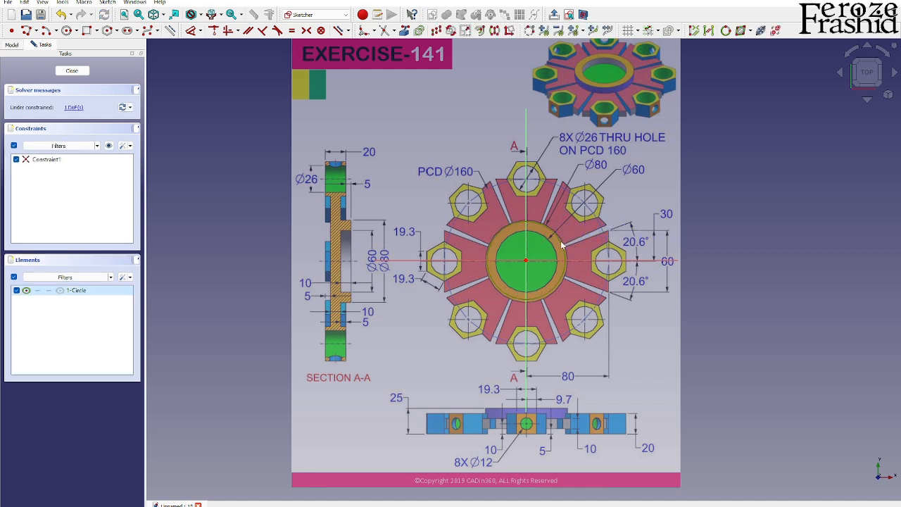
click(562, 245)
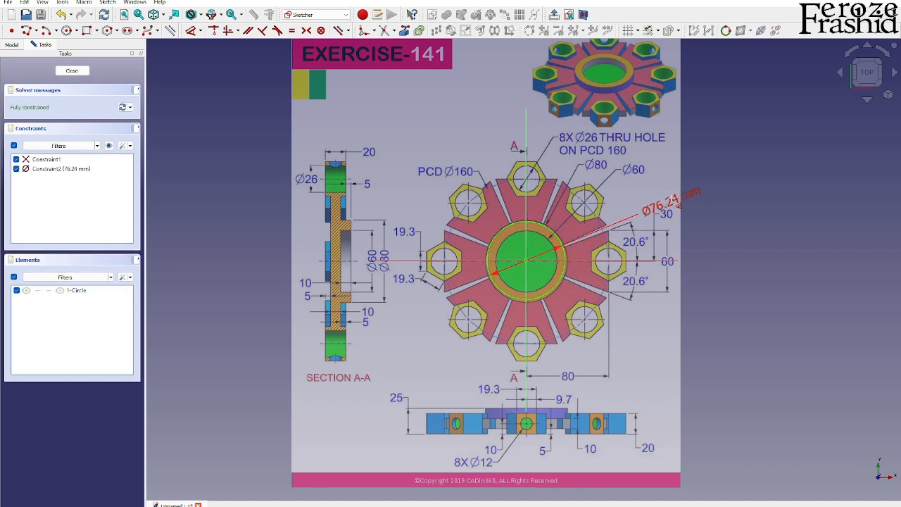
click(670, 200)
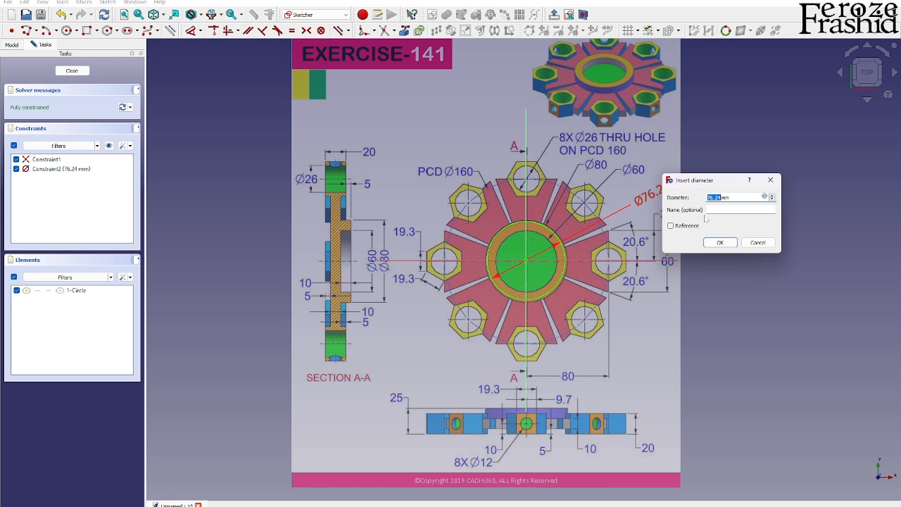
text(80)
click(713, 243)
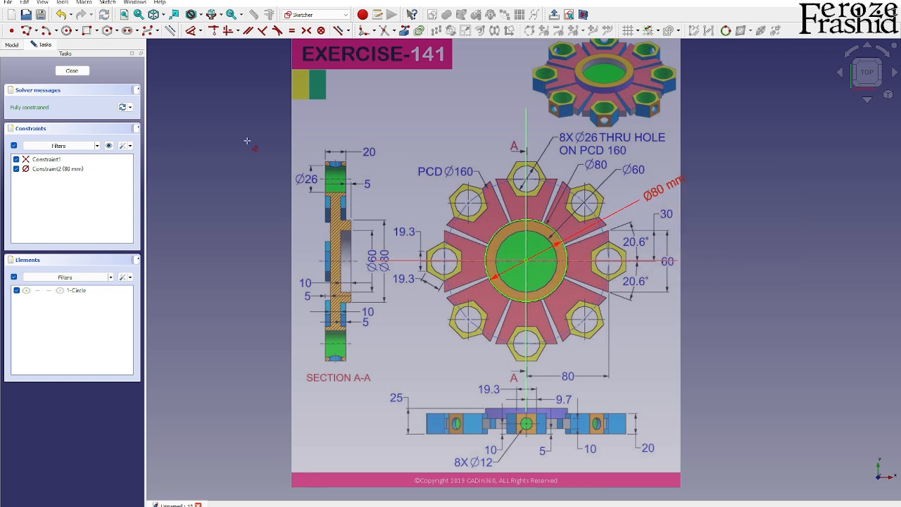
click(78, 71)
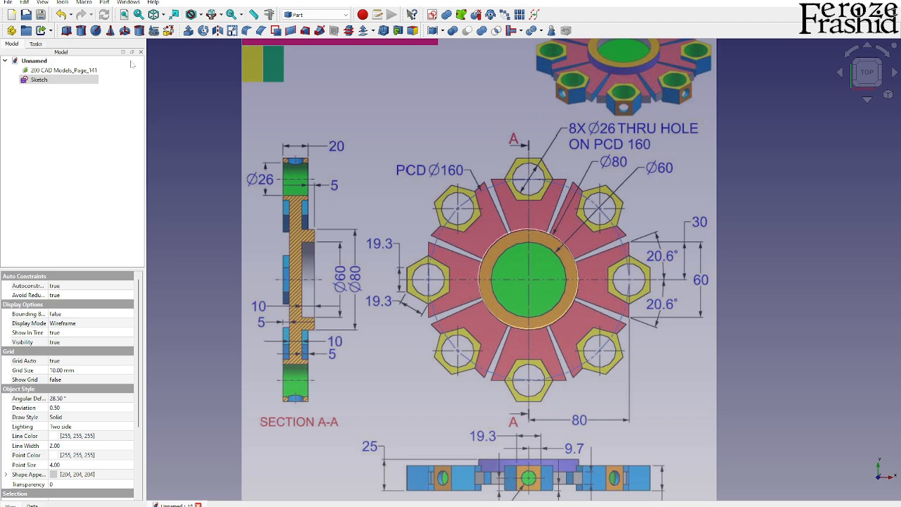
- Rename the circle sketch as sksCircularPad
click(45, 82)
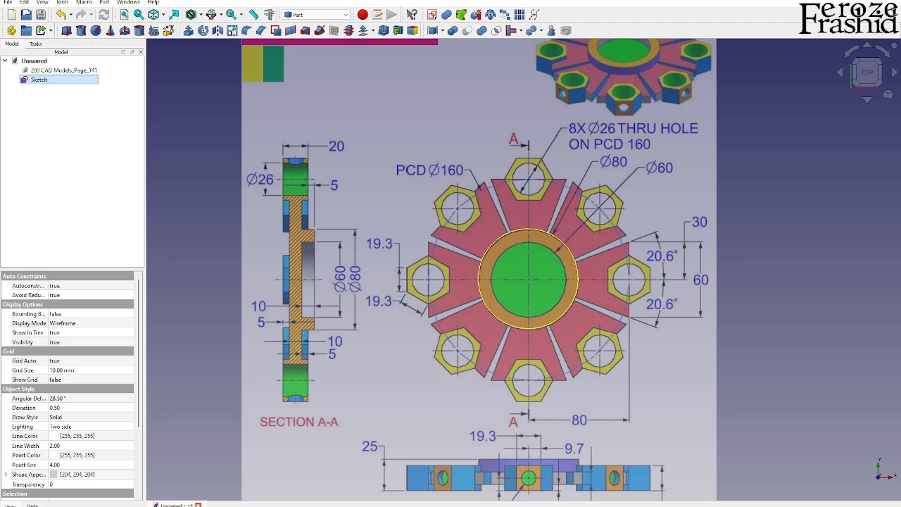
key(F2)
text(sksCircularPad)
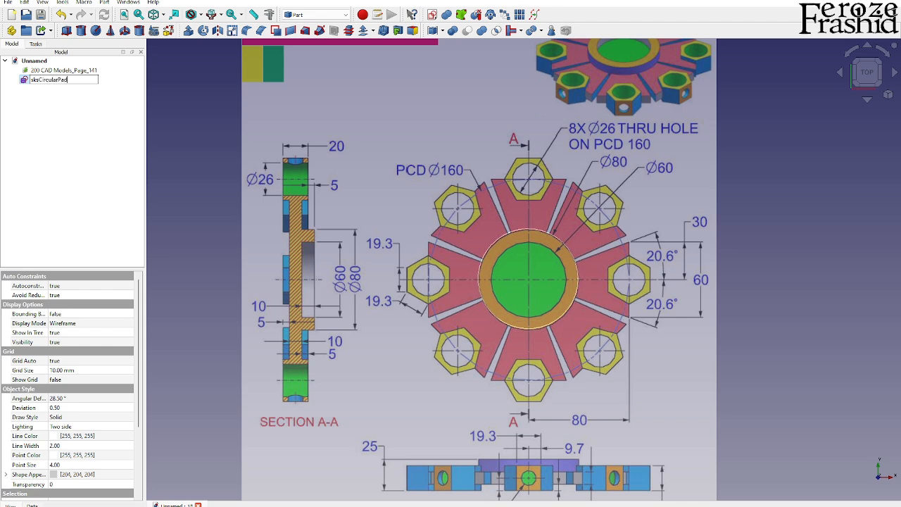
key(Return)
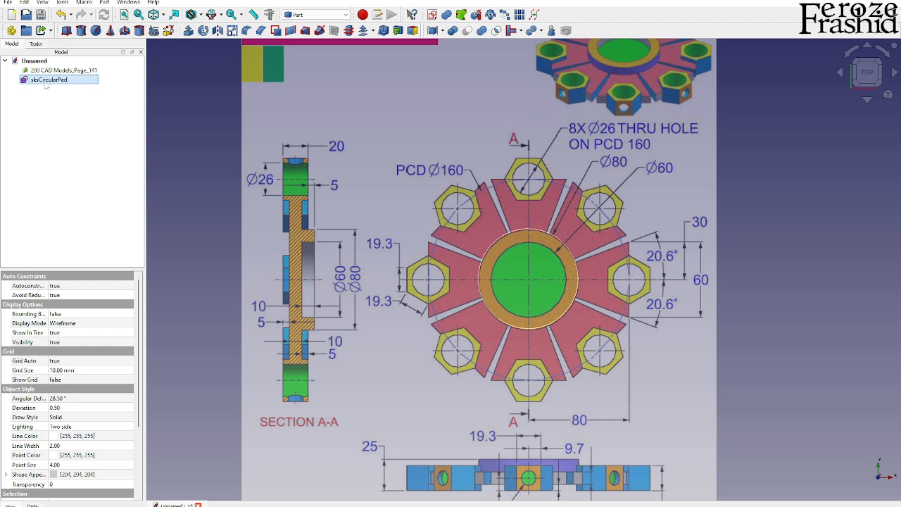
- Extrude the sksCircularPad sketch 10 mm along its normal as a solid
click(203, 31)
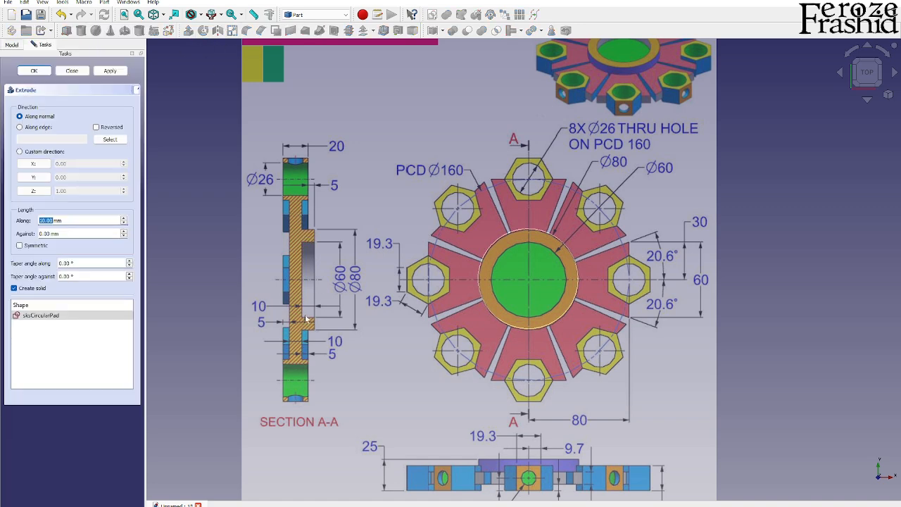
text(10)
key(Return)
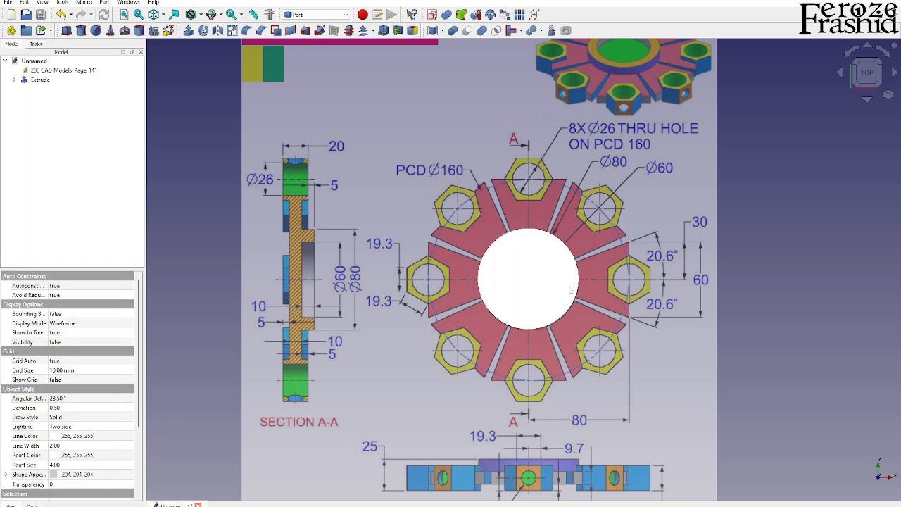
- Make the disc's extrusion symmetric about the sketch plane by setting its Symmetric property to true
click(40, 80)
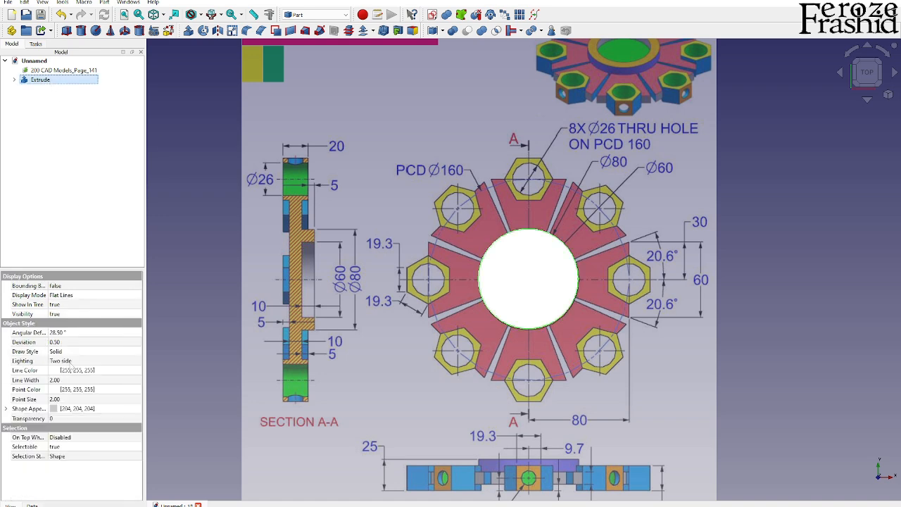
click(31, 504)
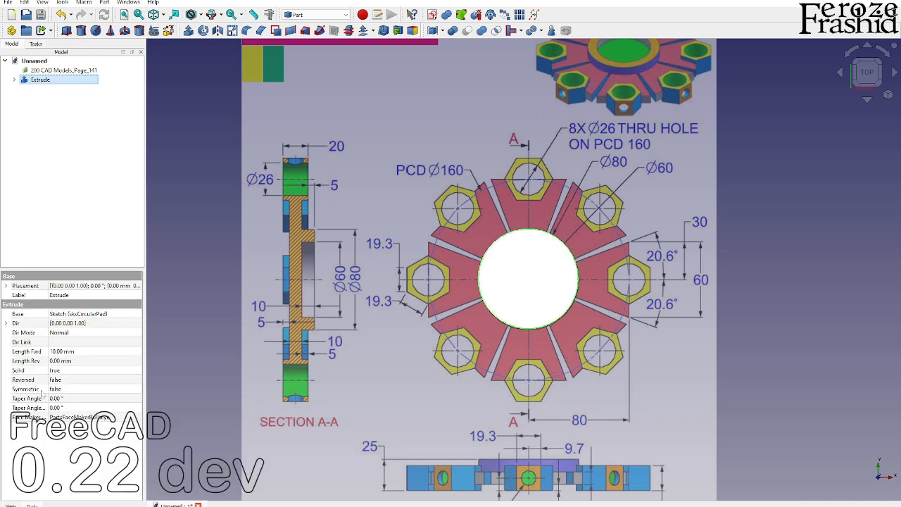
click(60, 390)
click(62, 389)
click(62, 404)
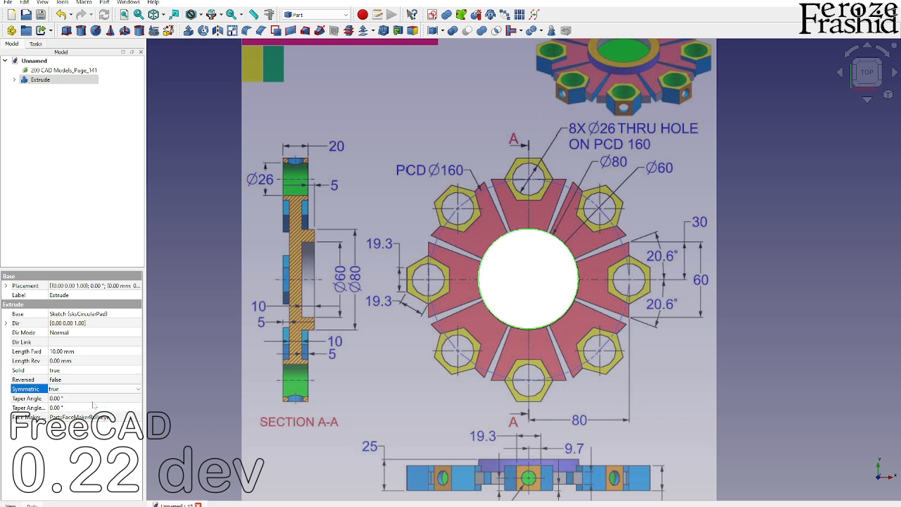
click(191, 381)
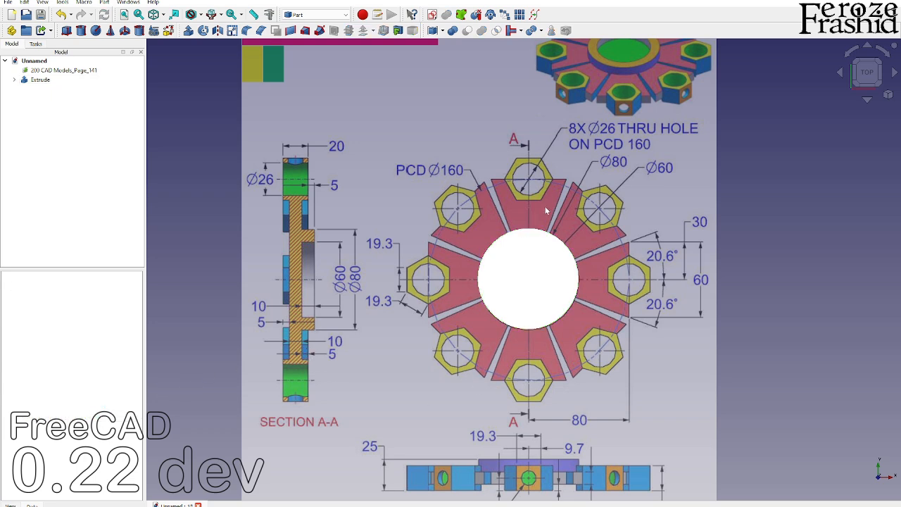
- Rename the extruded disc as CircularPad
click(40, 79)
click(40, 80)
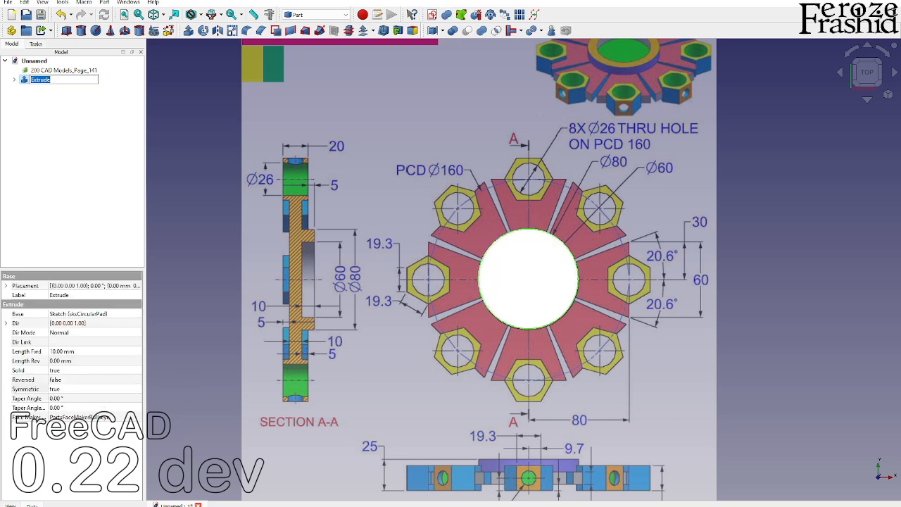
text(CircularPad)
key(Return)
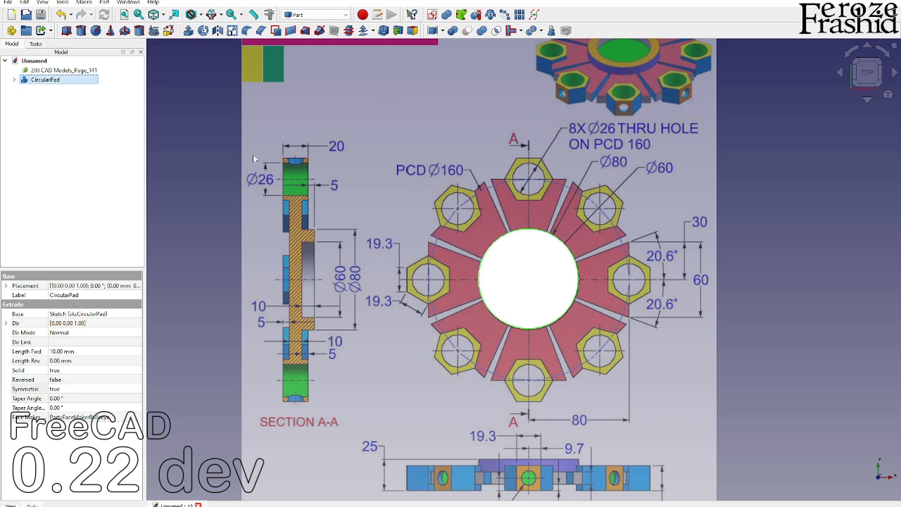
- Create a tube primitive with a 40 mm outer radius, 30 mm inner radius and 20 mm height
click(235, 177)
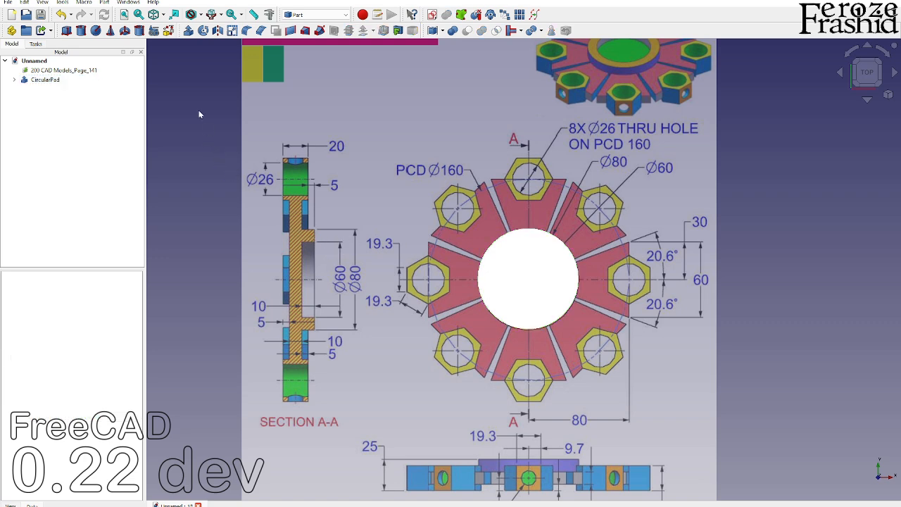
click(140, 30)
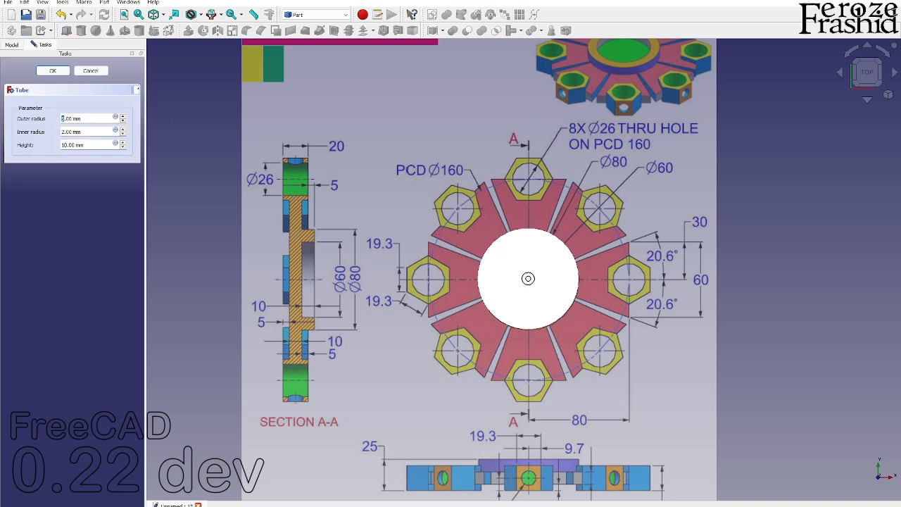
text(40)
double_click(63, 132)
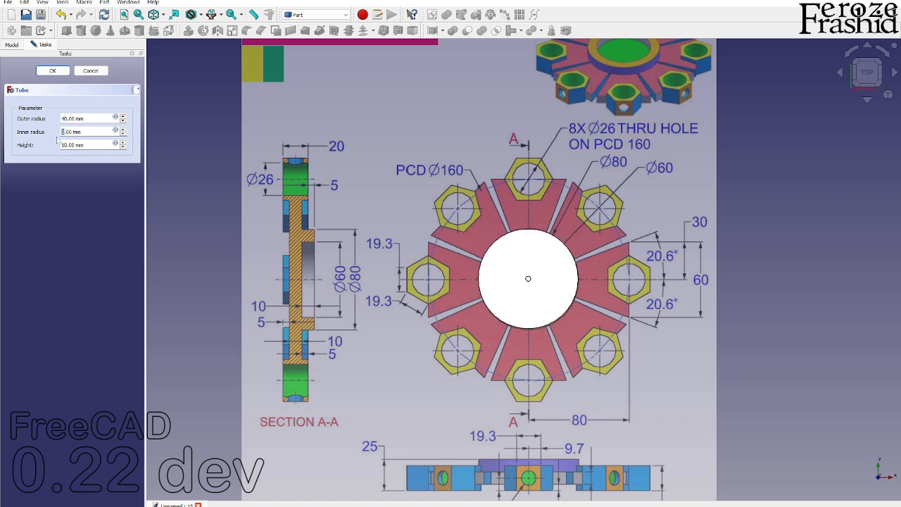
text(30)
scroll(304, 181, down, 1)
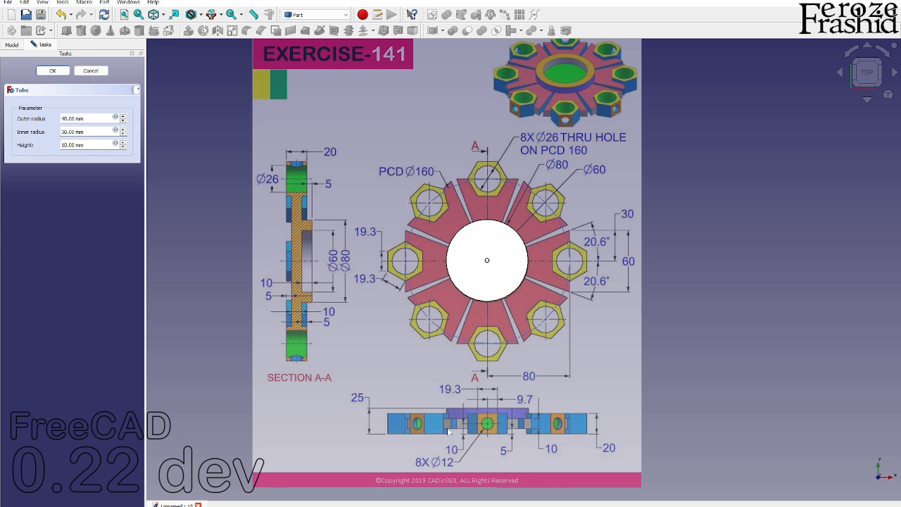
scroll(449, 432, up, 1)
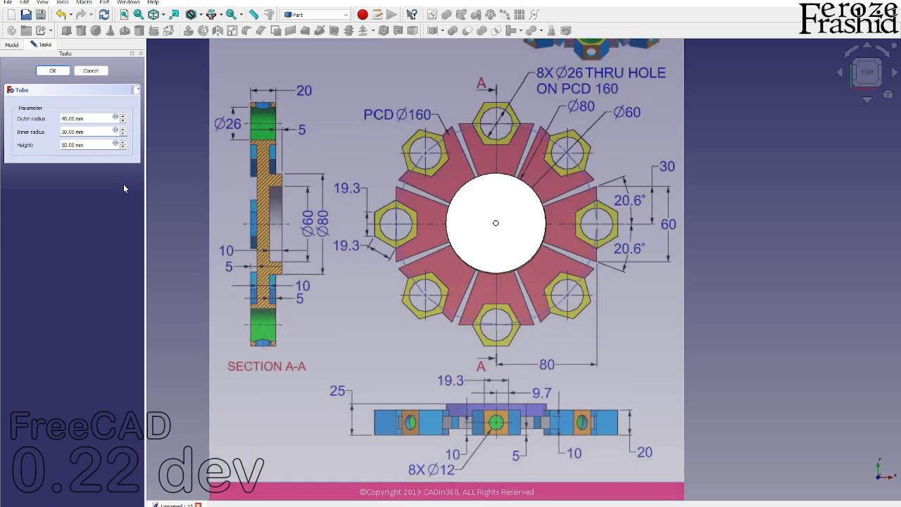
click(63, 144)
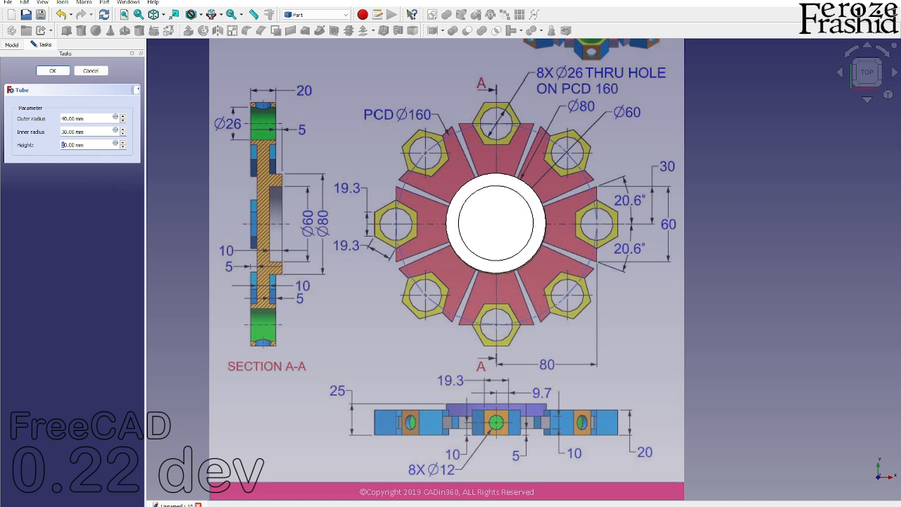
click(53, 70)
- Hide the reference drawing and examine how the tube sits in height relative to the circular pad
scroll(432, 226, down, 1)
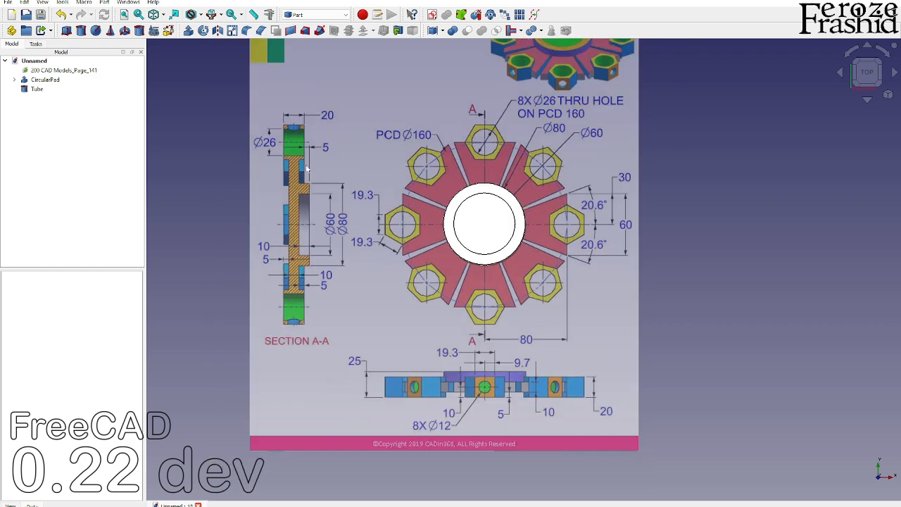
scroll(308, 170, up, 1)
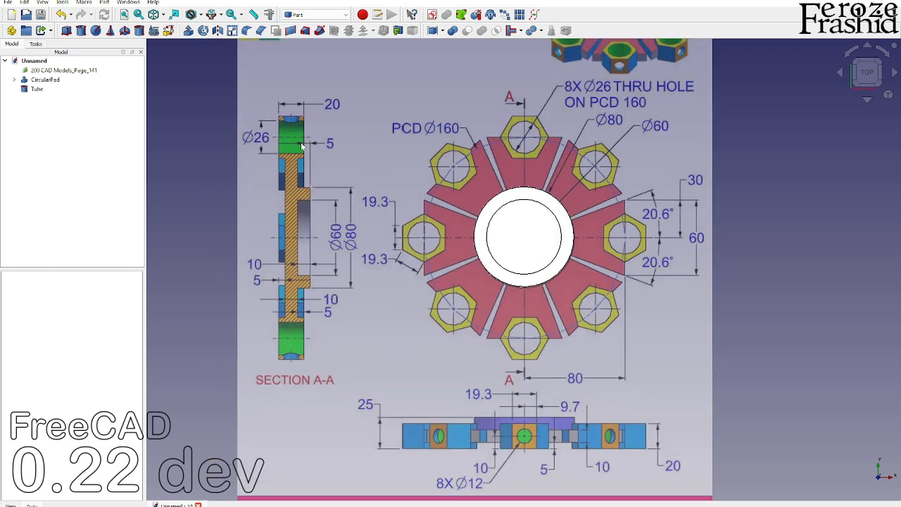
middle_drag(529, 261, 542, 141)
middle_drag(615, 289, 579, 305)
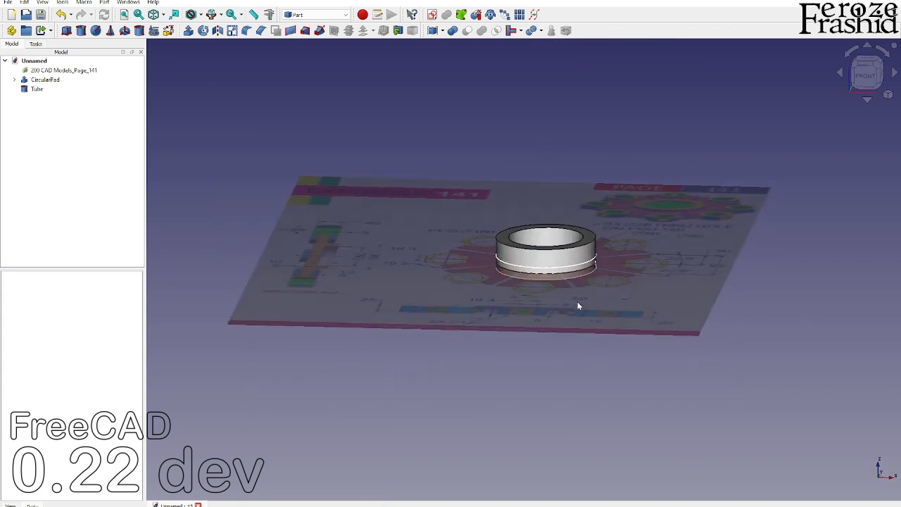
click(583, 299)
key(space)
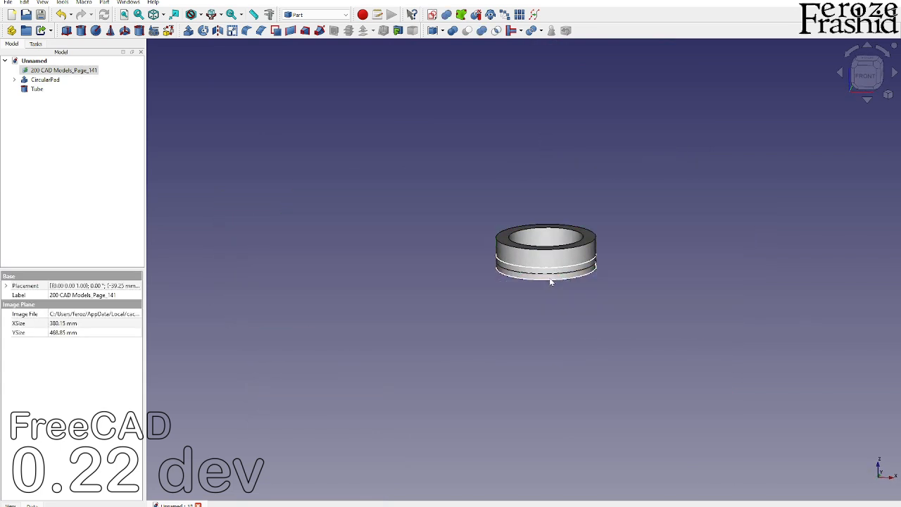
click(548, 278)
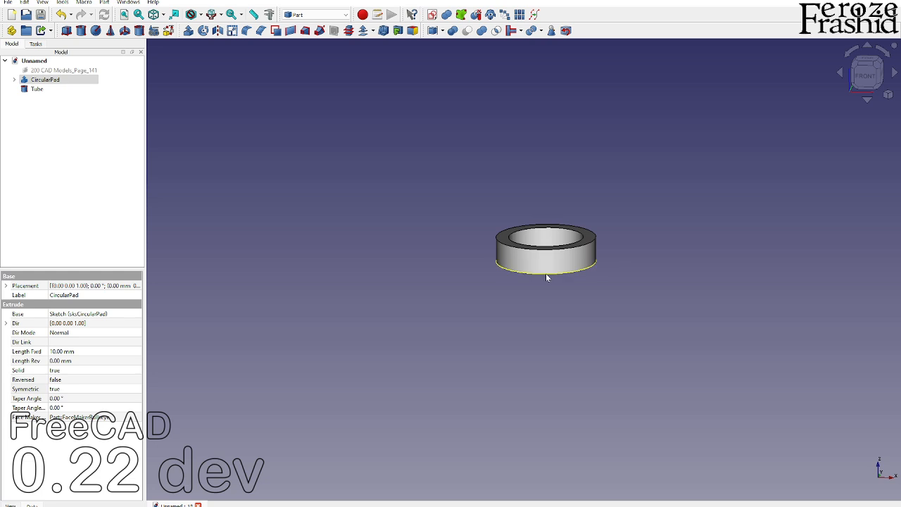
click(554, 257)
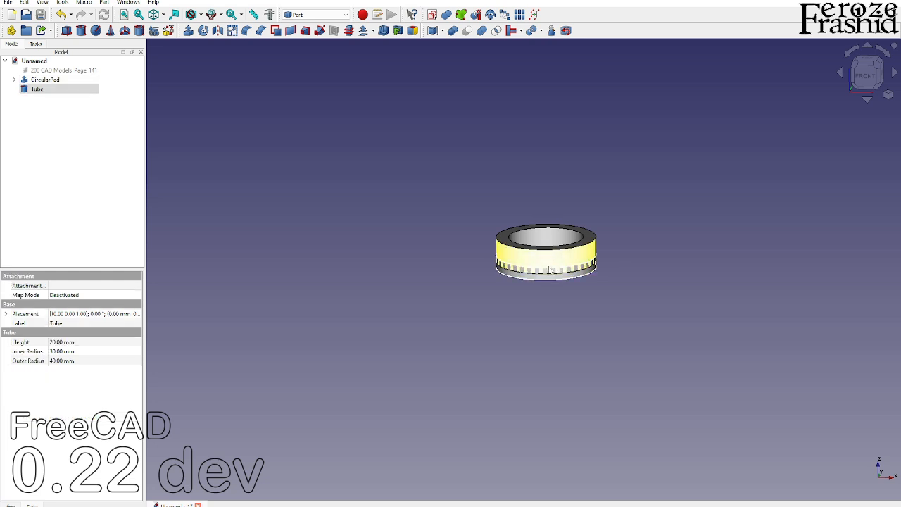
middle_drag(539, 295, 566, 302)
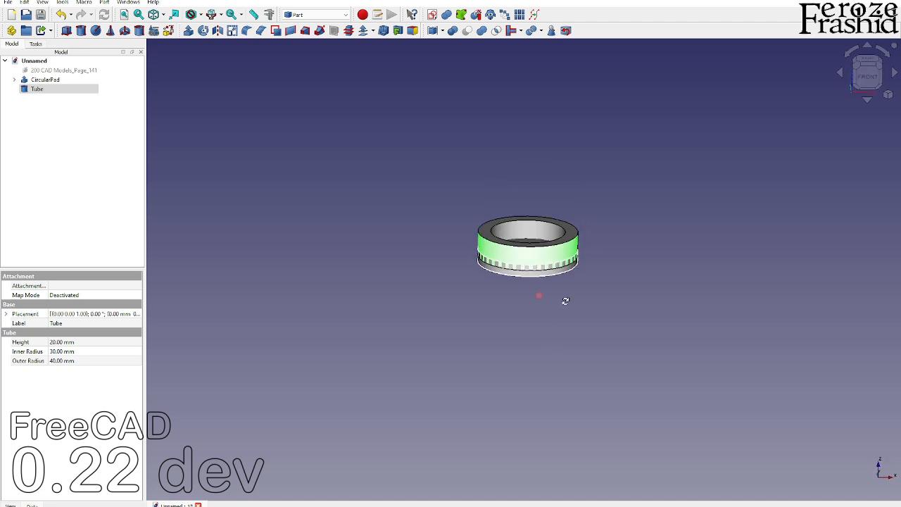
key(space)
key(space)
- Show the reference drawing again and compare the raised ring in Section A-A with the tube's position on the pad
click(64, 70)
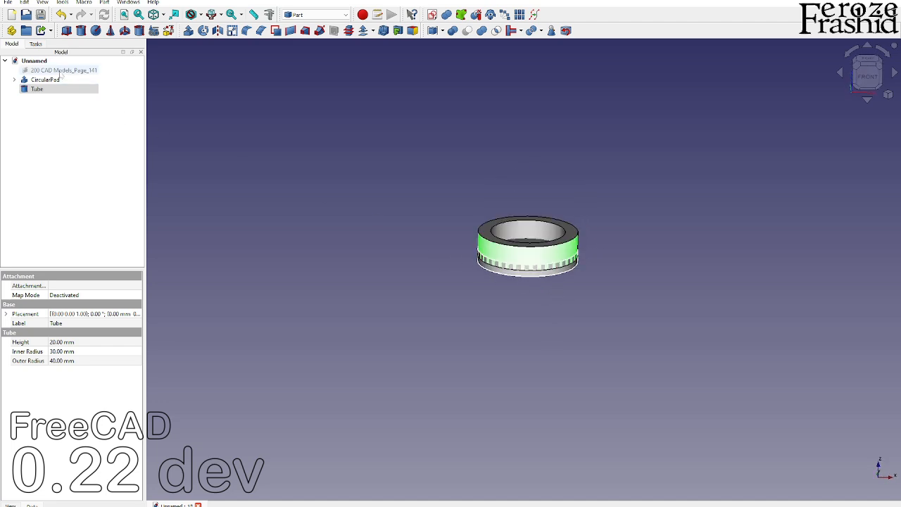
key(space)
middle_drag(493, 280, 441, 301)
scroll(354, 242, up, 2)
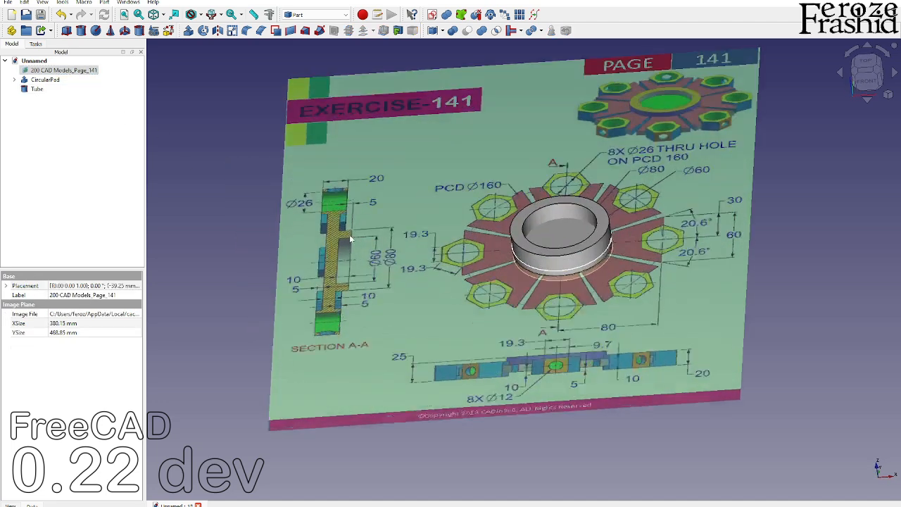
scroll(334, 241, up, 2)
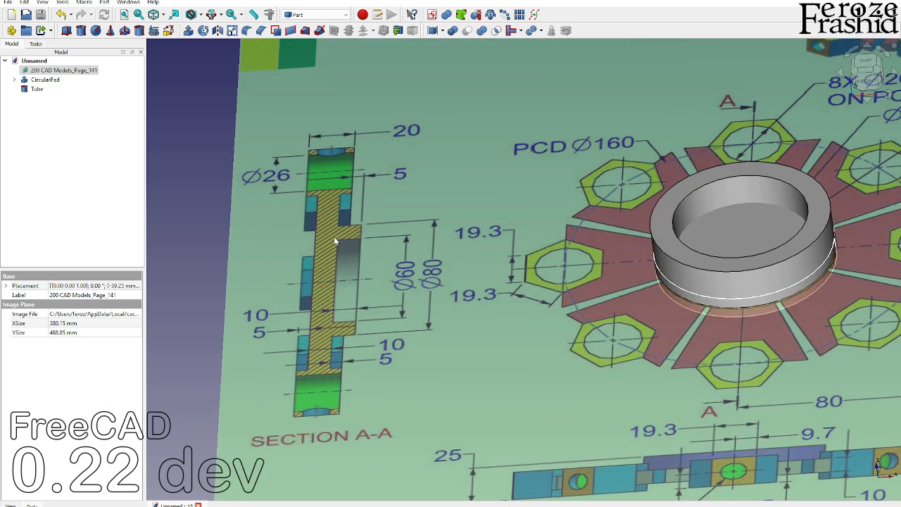
middle_drag(722, 333, 722, 315)
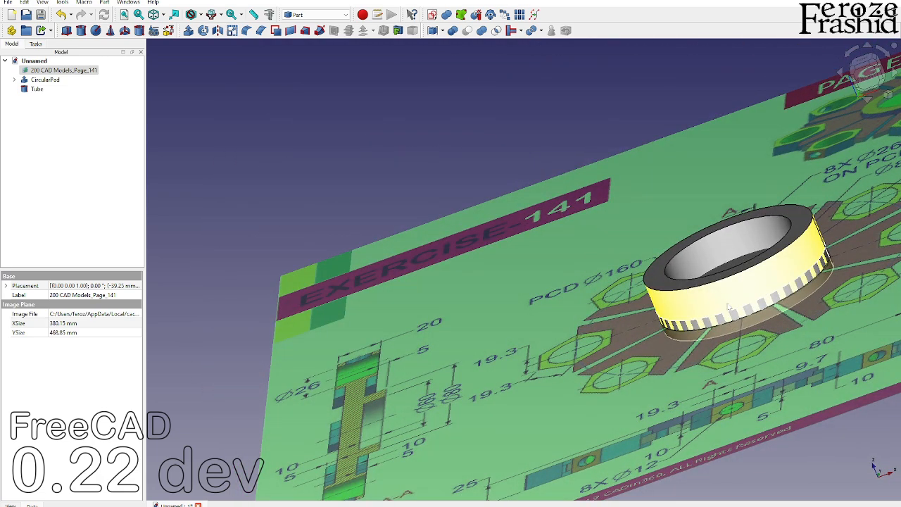
- Set the tube's Z placement position to -5 mm
click(38, 89)
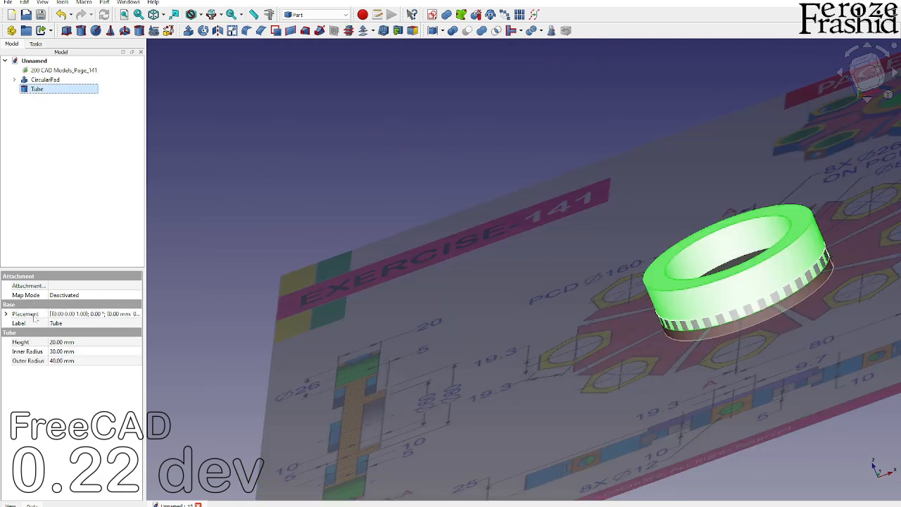
click(5, 314)
click(15, 343)
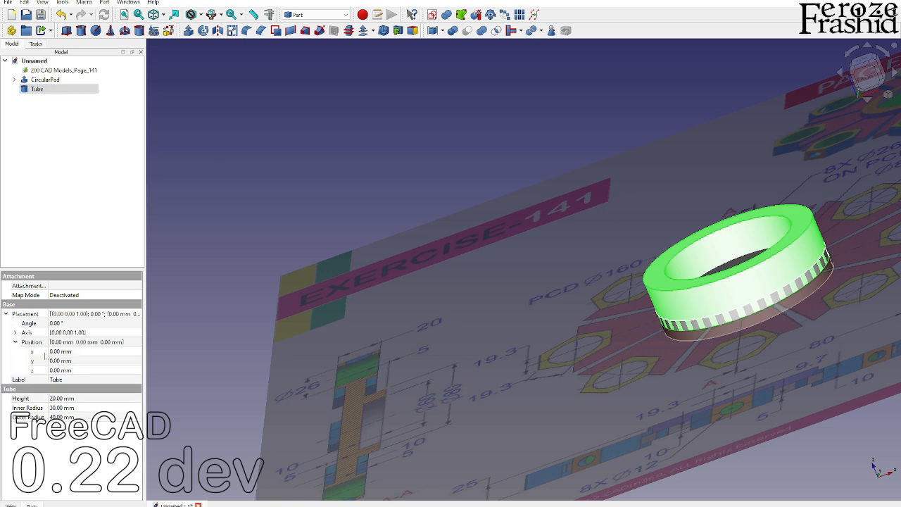
click(70, 371)
text(-5)
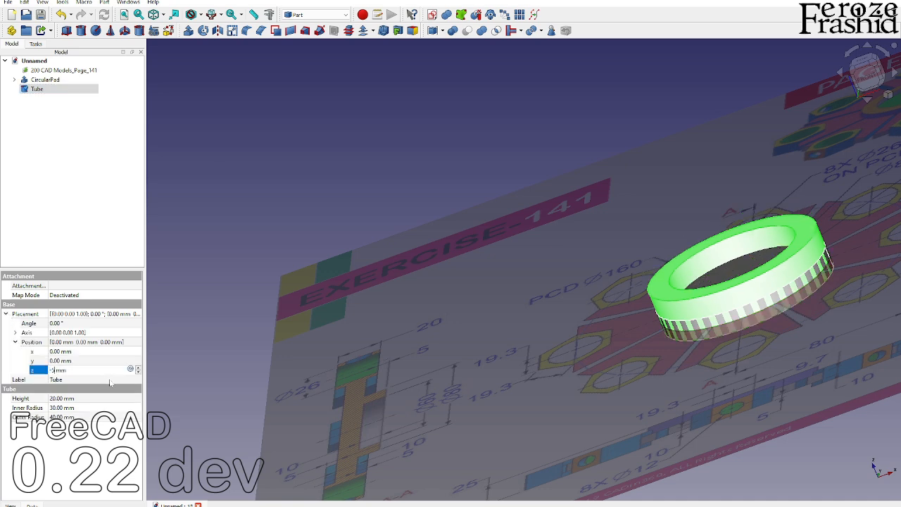
key(Return)
- Hide the reference drawing to inspect the repositioned tube on the pad, and show the drawing again
click(487, 326)
key(space)
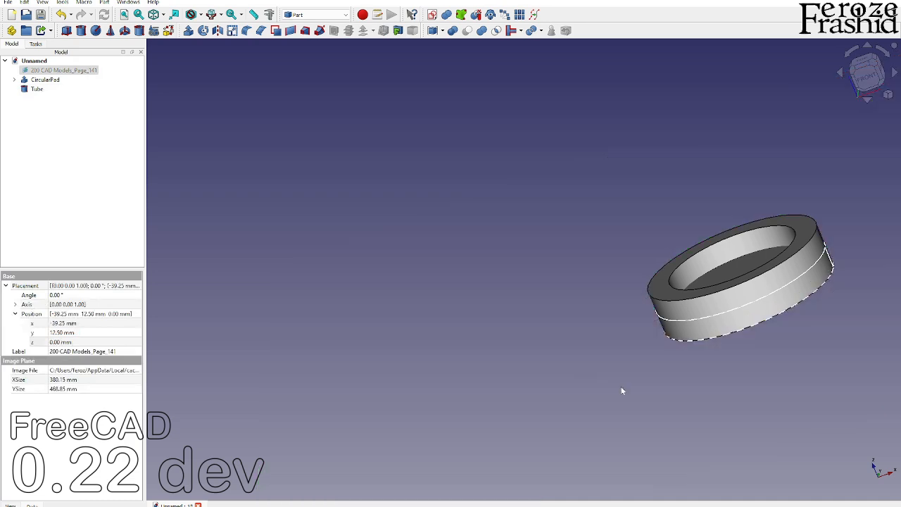
middle_drag(624, 388, 681, 423)
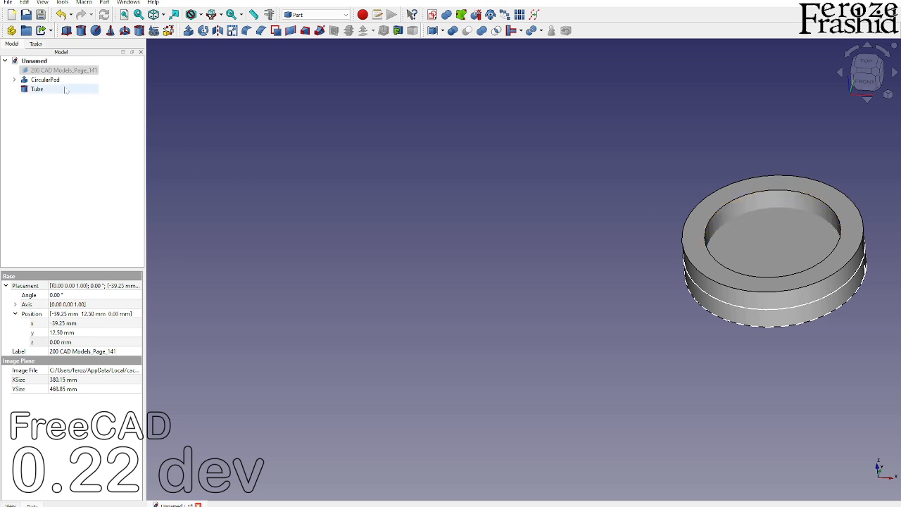
click(39, 90)
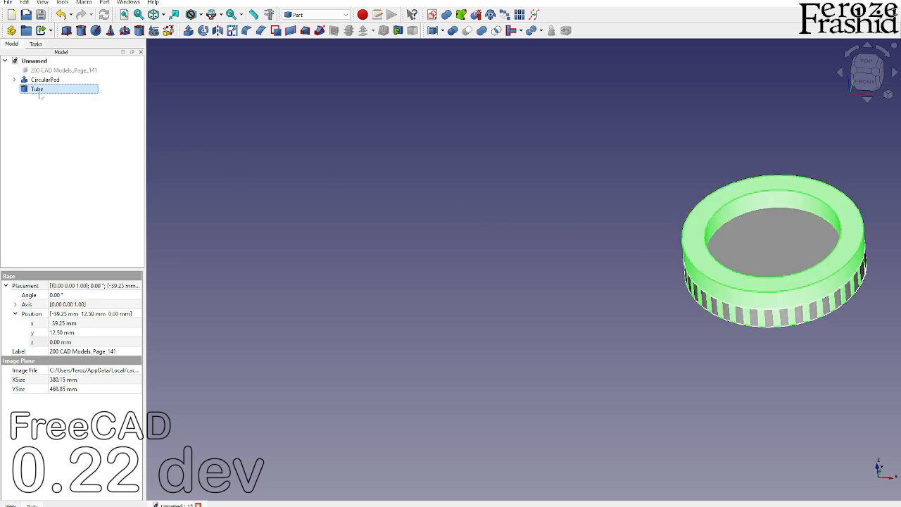
click(63, 71)
key(space)
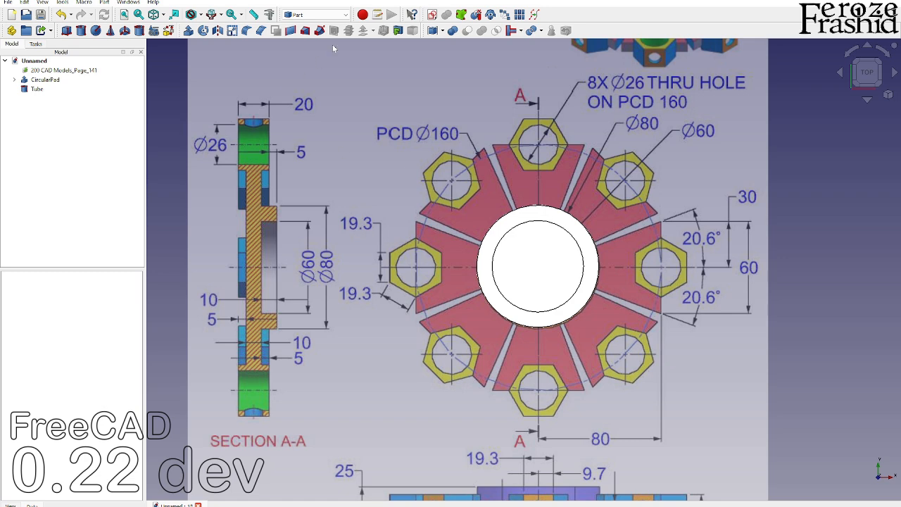
- Start a sketch on the XY plane and draw a six-sided polygon centred on the horizontal axis about 81 mm from the origin, over the drawing's hexagon
click(431, 14)
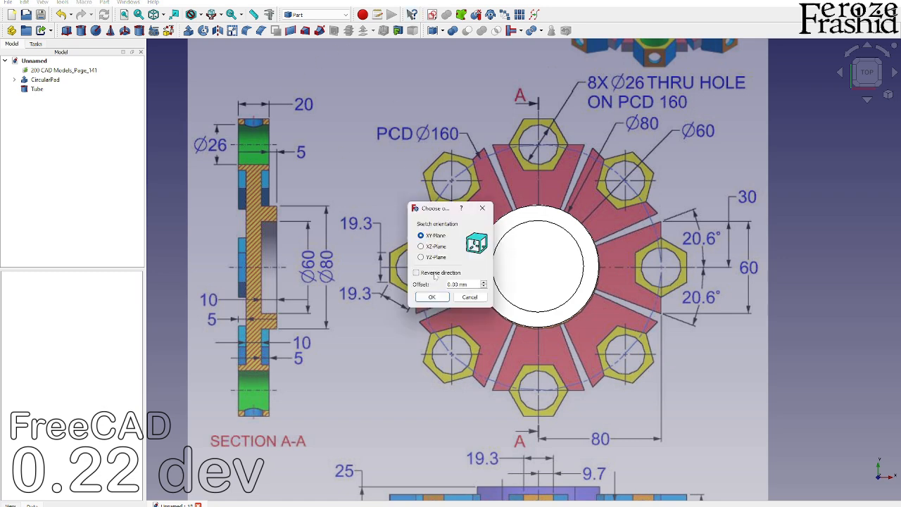
click(432, 296)
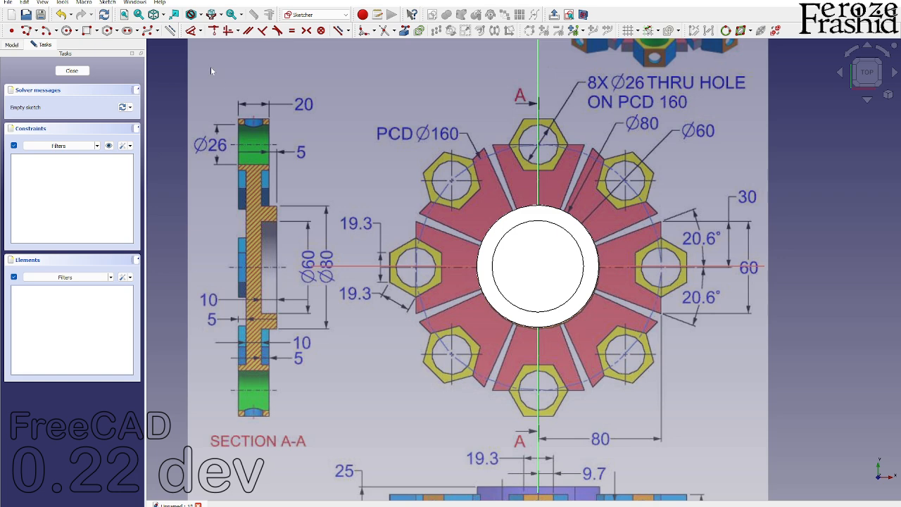
click(107, 30)
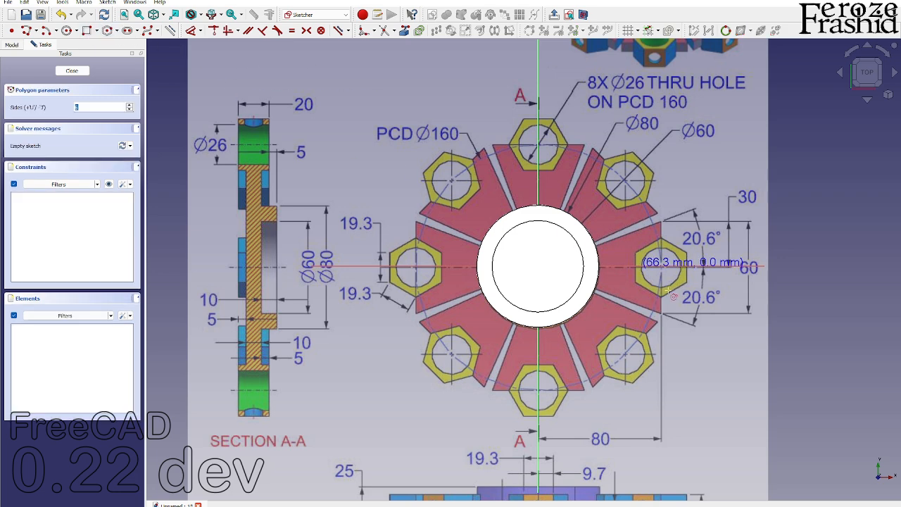
click(662, 266)
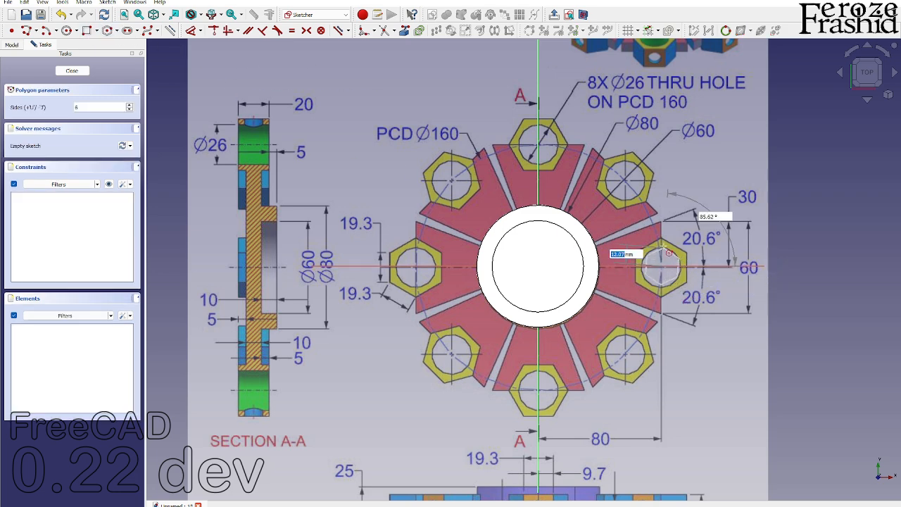
click(663, 241)
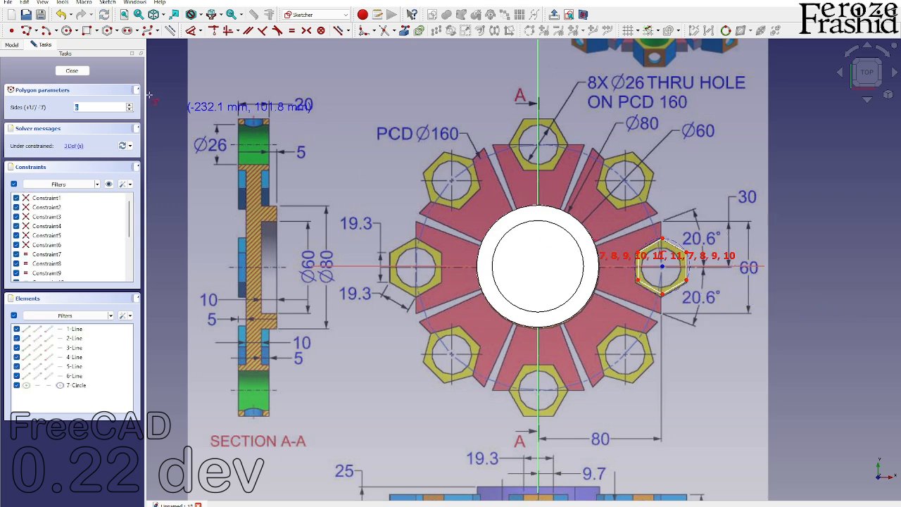
- Draw a circle at the hexagon's centre, tracing the through hole on the reference drawing
click(67, 31)
scroll(637, 250, up, 2)
scroll(637, 249, up, 1)
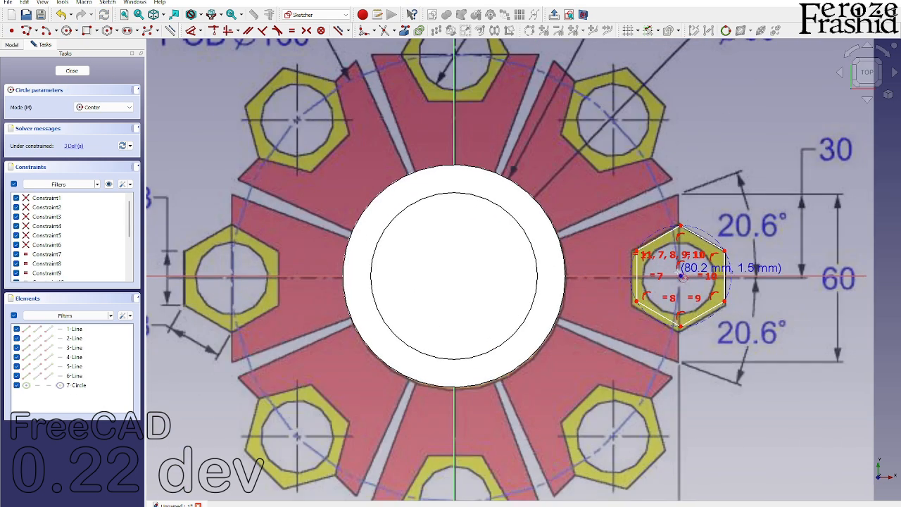
click(680, 276)
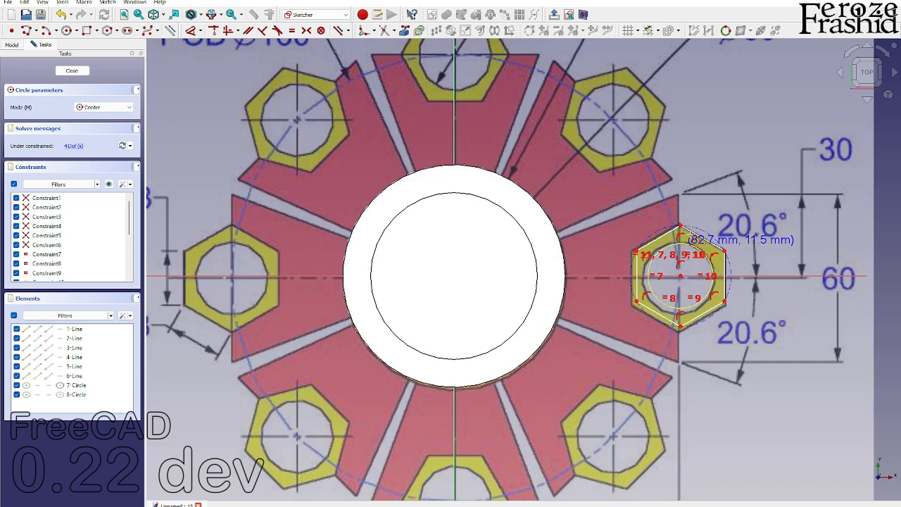
click(680, 244)
scroll(708, 240, up, 2)
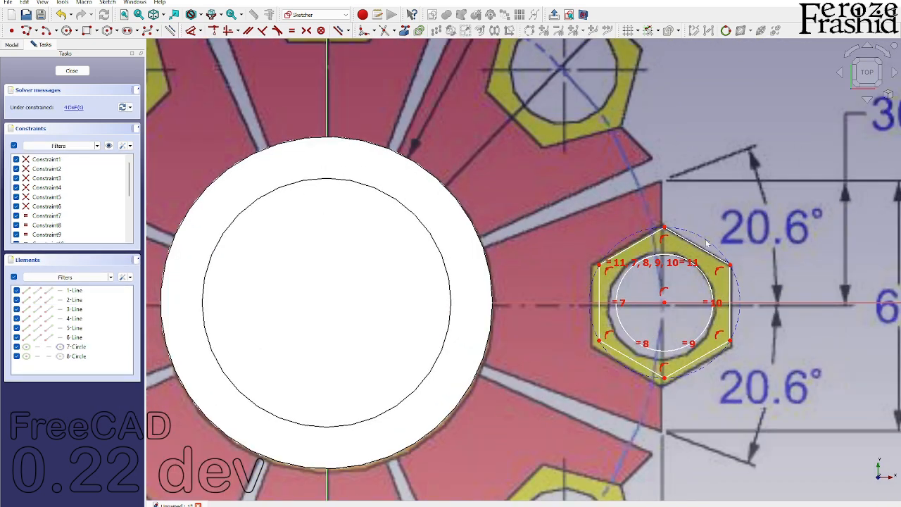
- Constrain the horizontal distance between the origin and the hexagon's centre to 80 mm
click(671, 303)
scroll(669, 301, down, 4)
scroll(664, 273, down, 1)
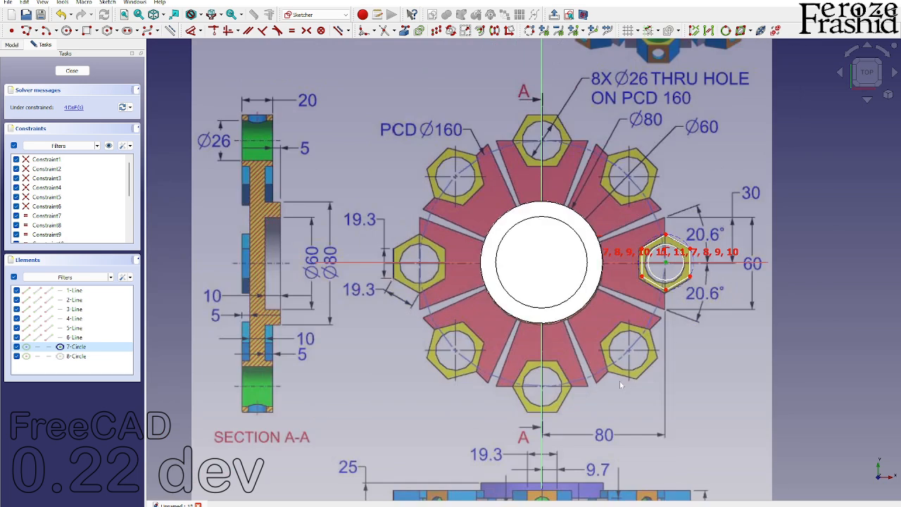
key(l)
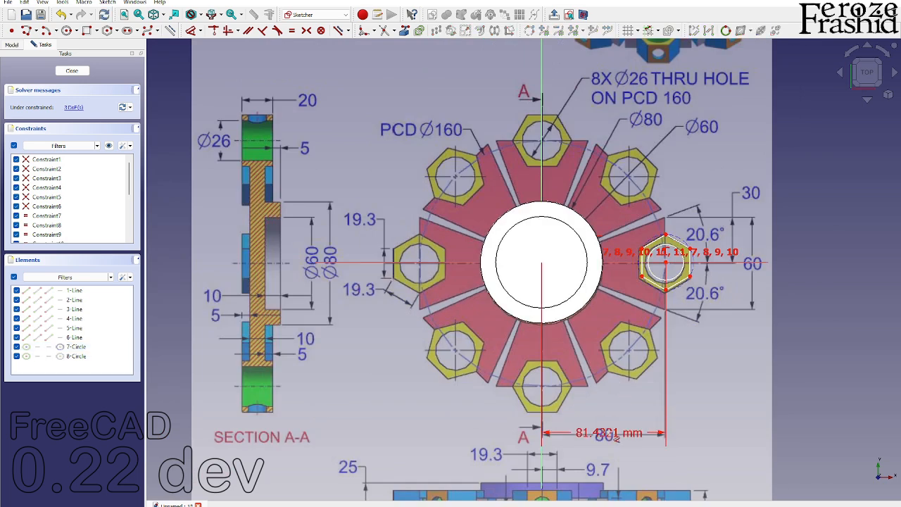
click(610, 431)
key(Return)
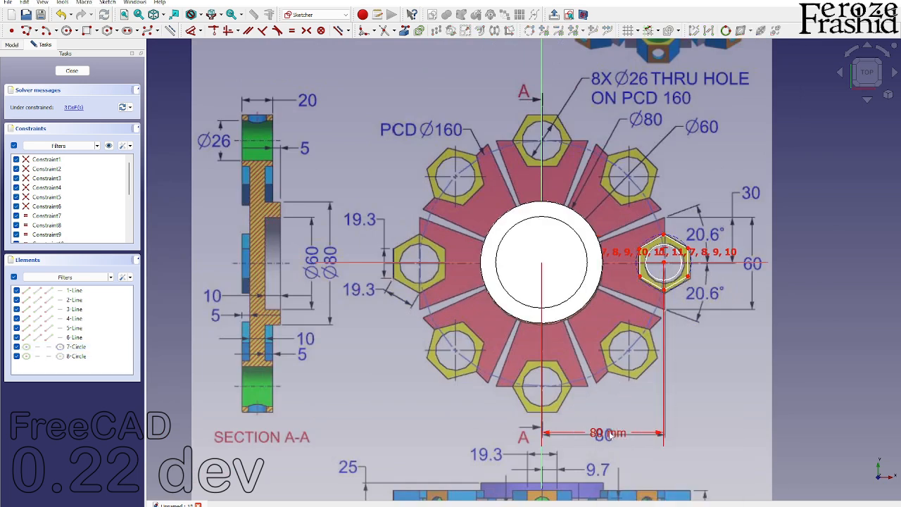
- Constrain the diameter of the circle inside the hexagon to 26 mm
scroll(693, 291, up, 3)
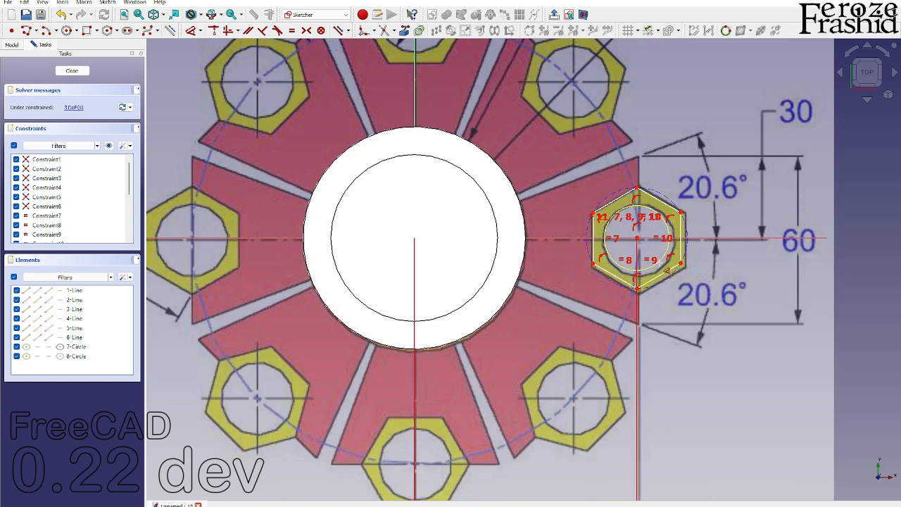
scroll(716, 364, down, 3)
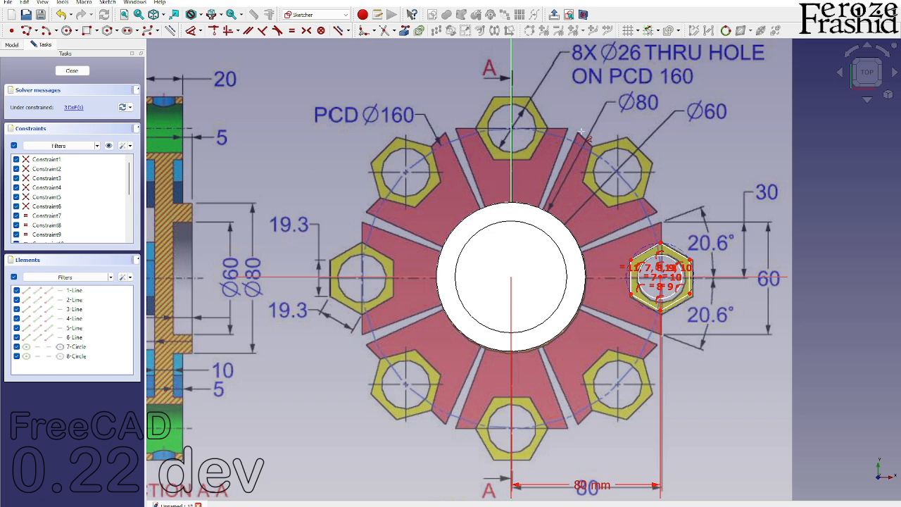
scroll(678, 290, up, 3)
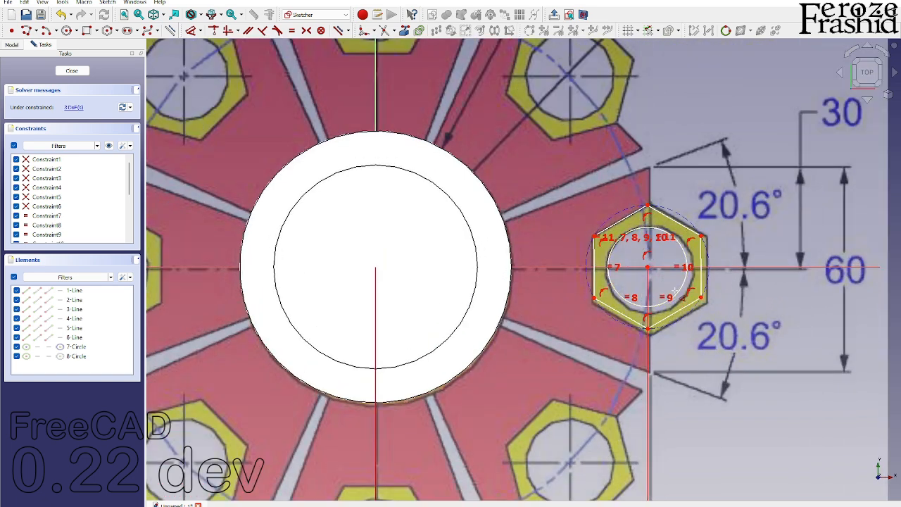
click(676, 296)
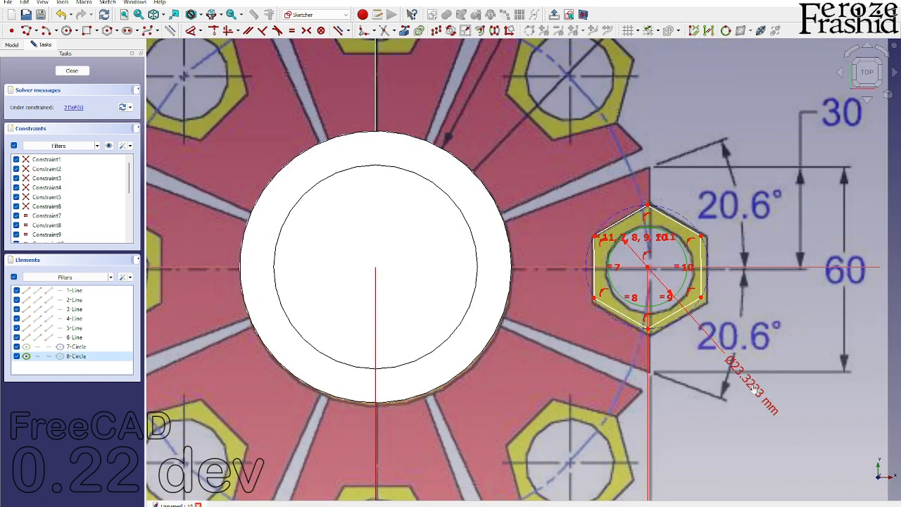
click(754, 386)
text(26)
key(Return)
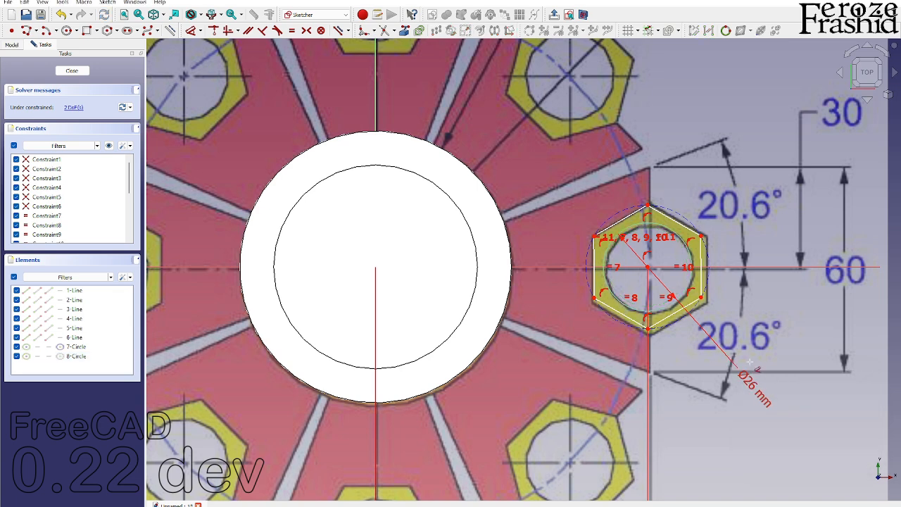
- Constrain the length of the hexagon's outermost side to 19.3 mm and make that side vertical
scroll(749, 361, down, 2)
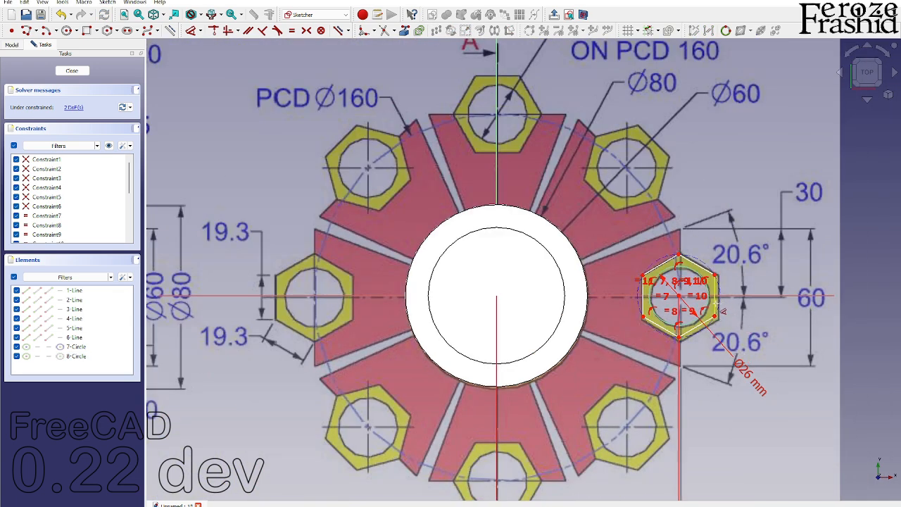
click(716, 303)
click(775, 309)
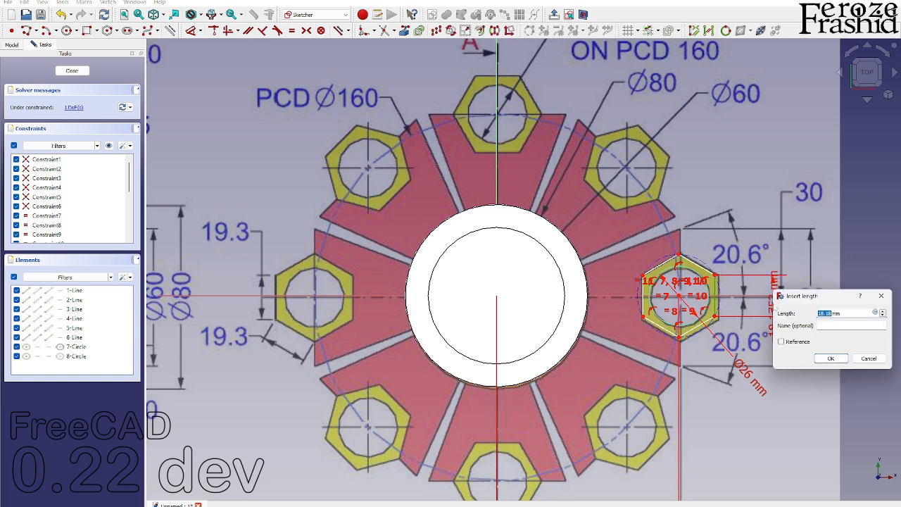
text(15)
key(Return)
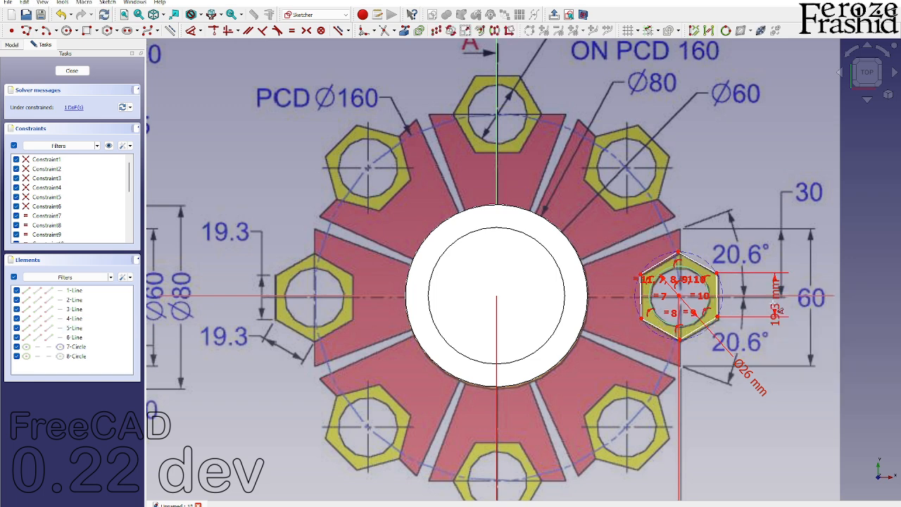
click(718, 303)
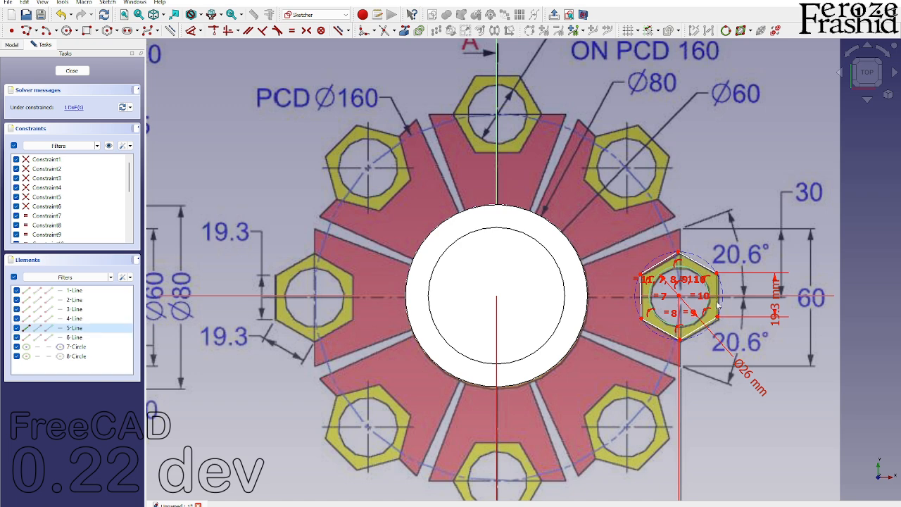
click(227, 31)
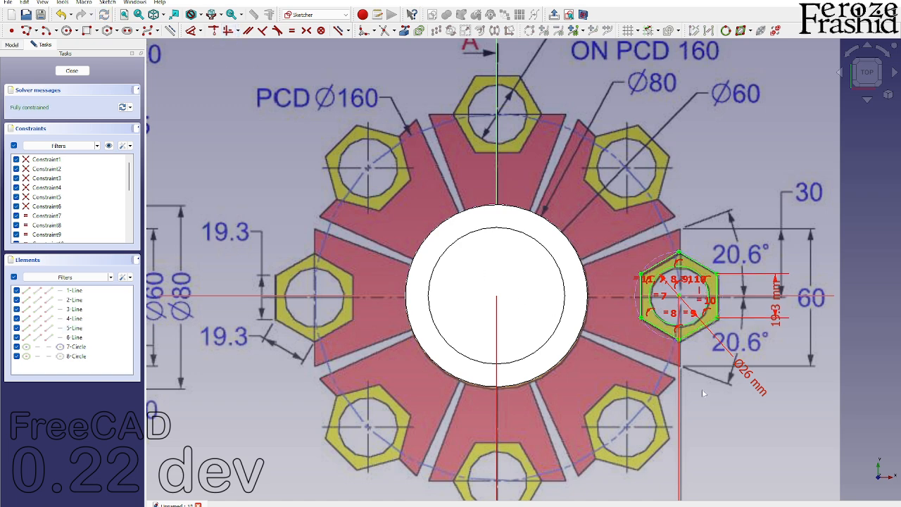
- Close the hexagon sketch and rename it sksHexagonalPart
scroll(718, 391, down, 3)
scroll(710, 312, up, 4)
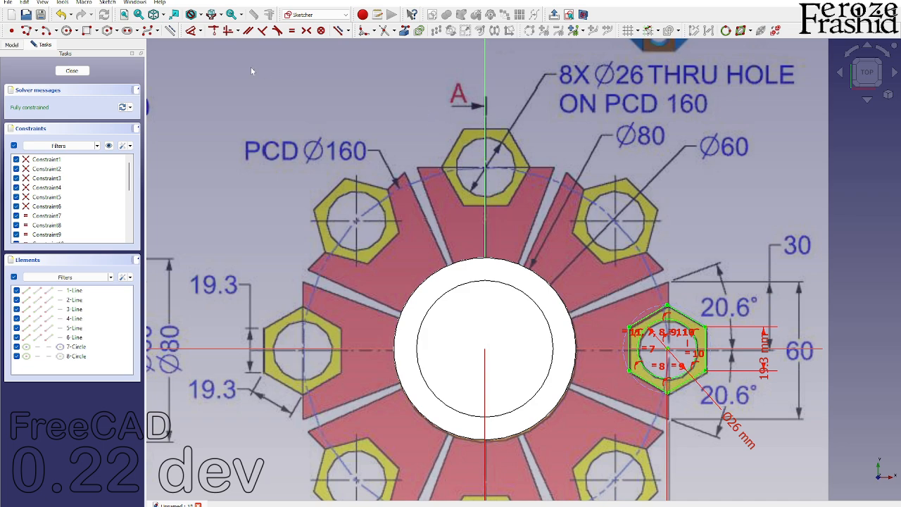
scroll(589, 103, down, 2)
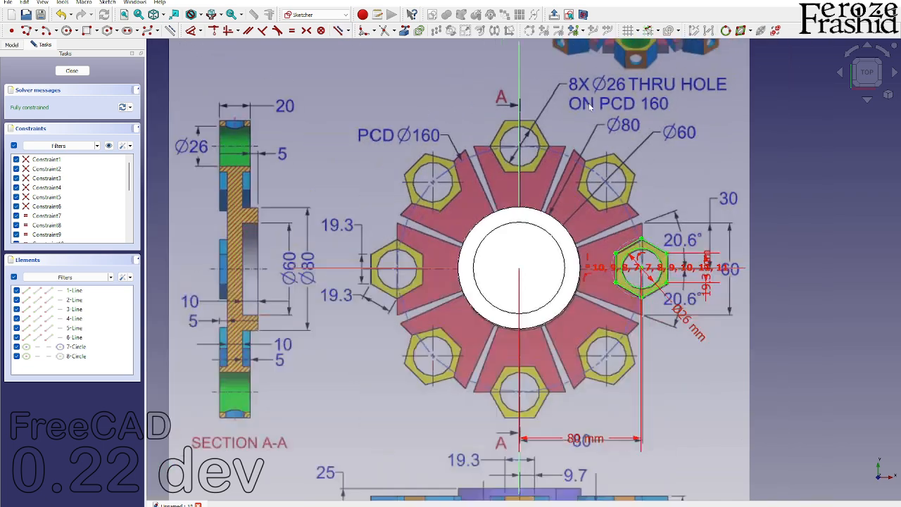
scroll(624, 168, up, 1)
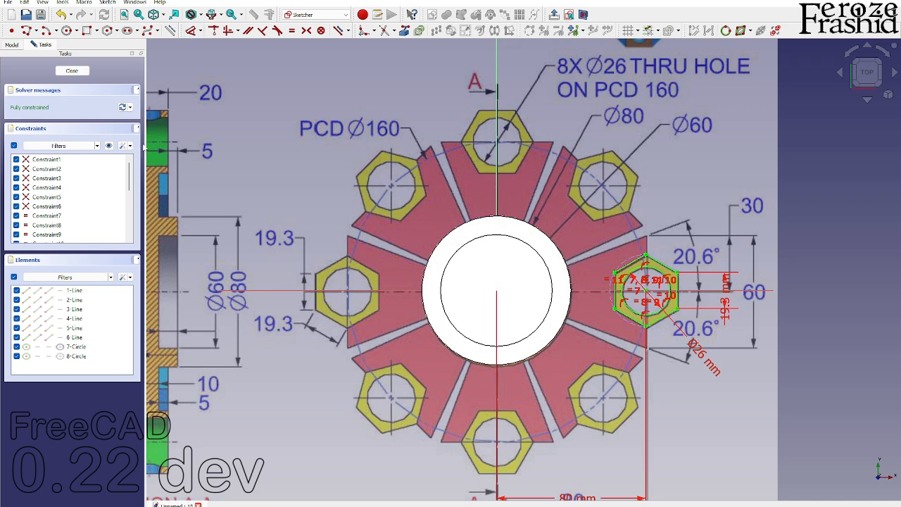
click(72, 71)
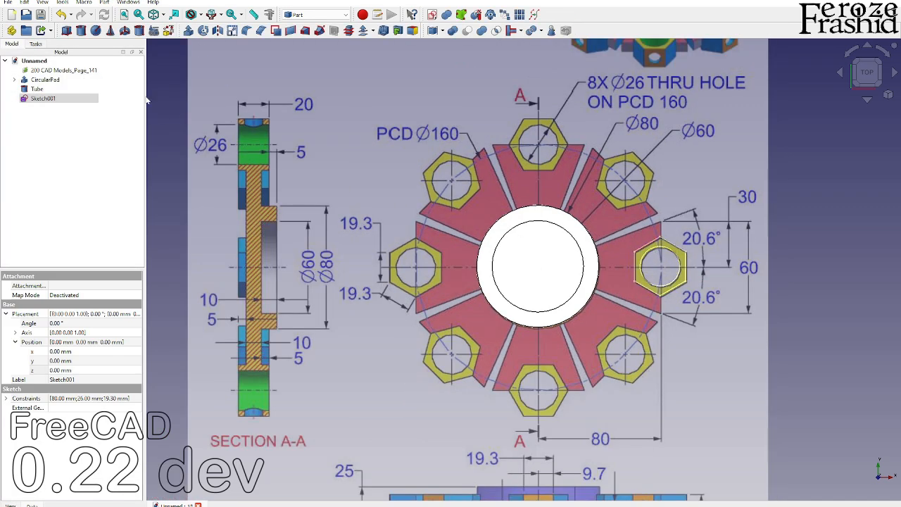
click(66, 100)
key(F2)
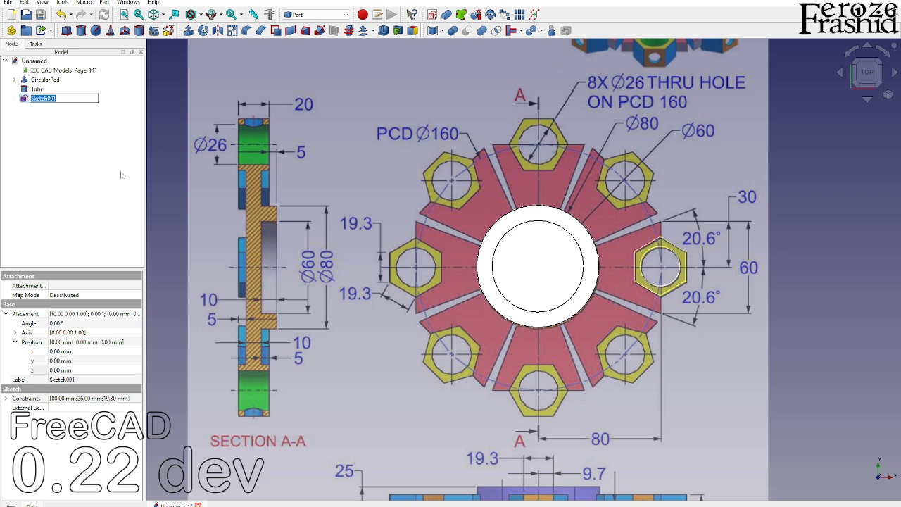
text(He)
text(sks)
key(Return)
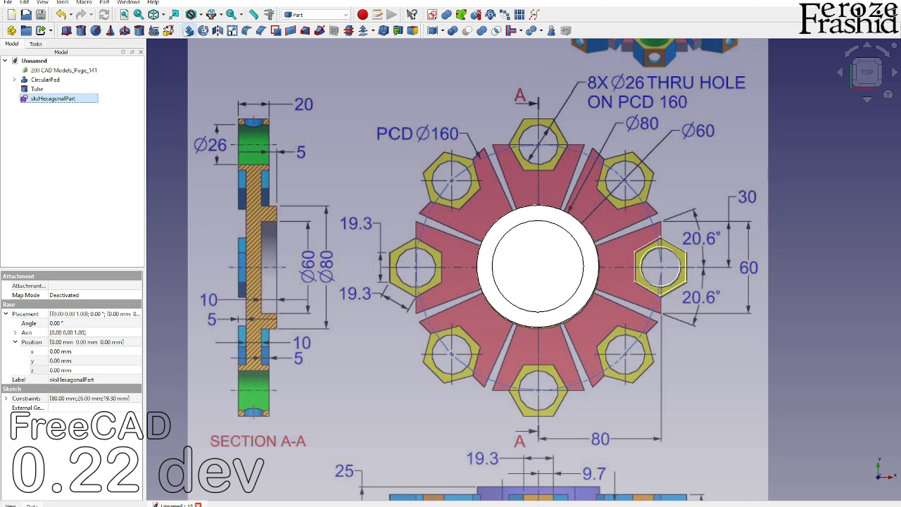
- Extrude sksHexagonalPart 20 mm along its normal as a symmetric solid
click(188, 30)
text(20)
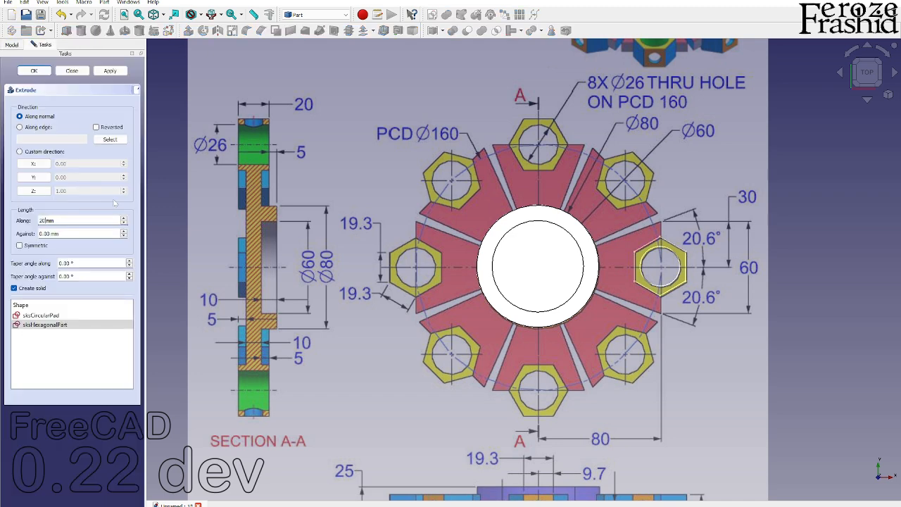
click(41, 245)
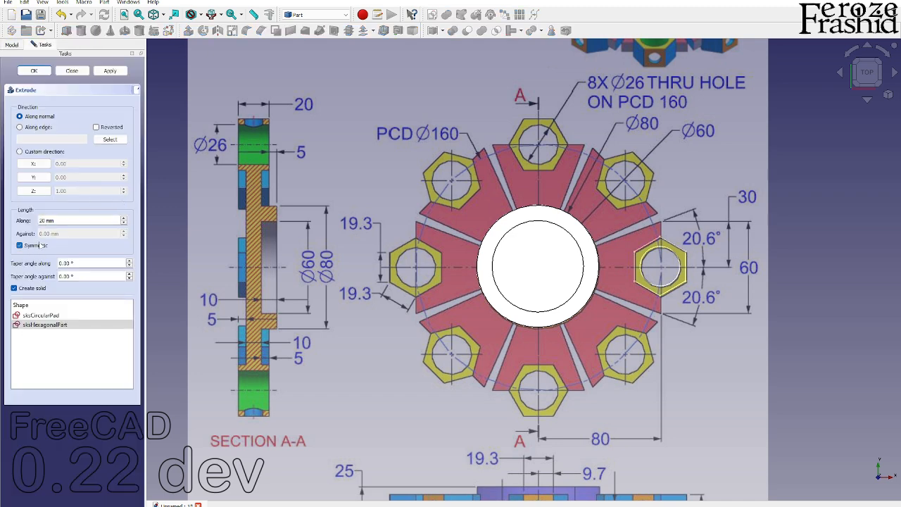
click(110, 71)
click(71, 71)
- Inspect the extruded hexagonal boss at an angle, and examine the wedge dimensions on the reference drawing in top view
mouse_move(602, 308)
middle_down()
mouse_move(503, 436)
mouse_move(483, 435)
middle_up()
mouse_move(670, 431)
middle_down()
mouse_move(695, 460)
mouse_move(631, 457)
middle_up()
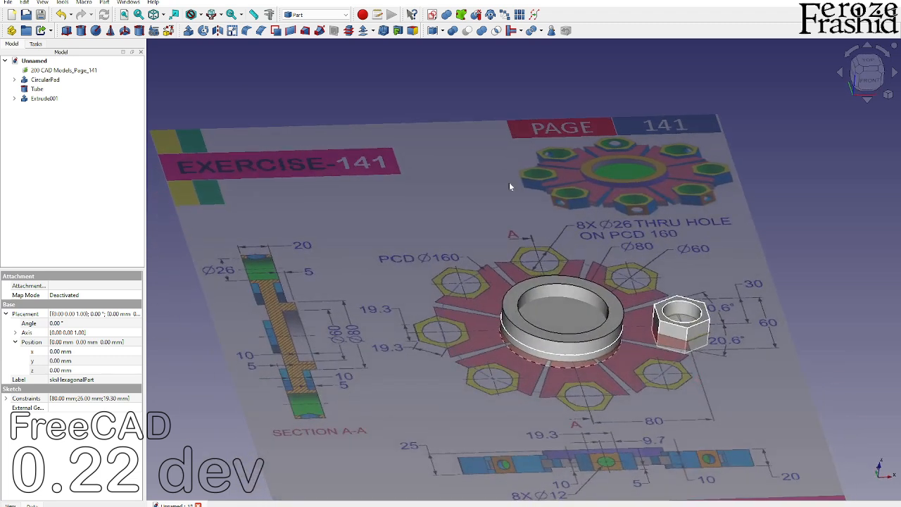
click(867, 64)
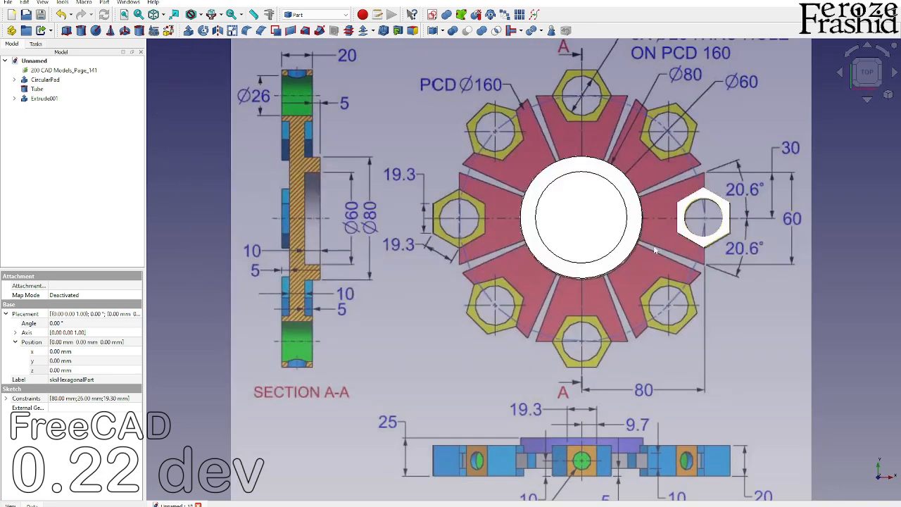
scroll(431, 316, down, 1)
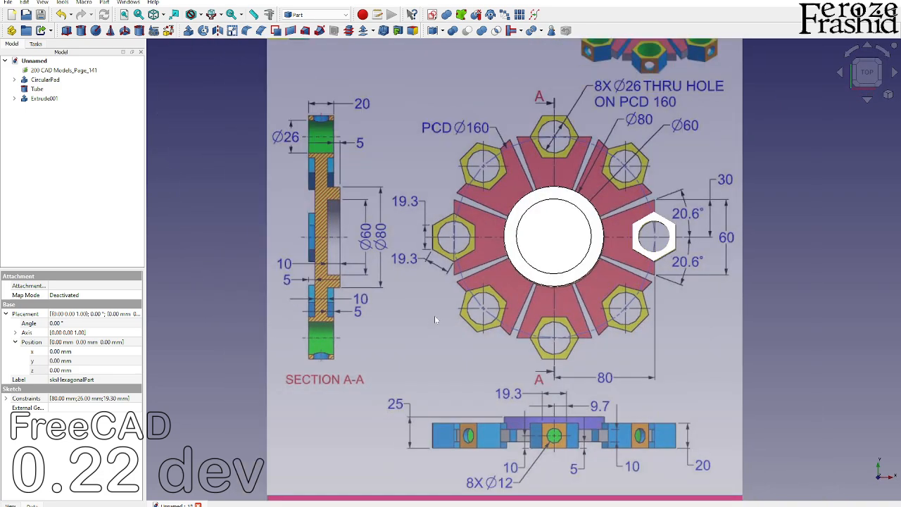
scroll(521, 184, up, 1)
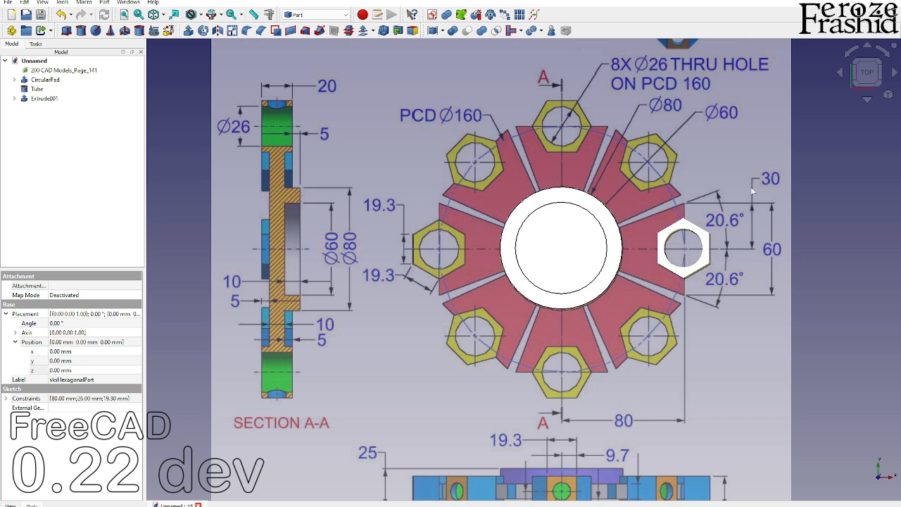
click(817, 221)
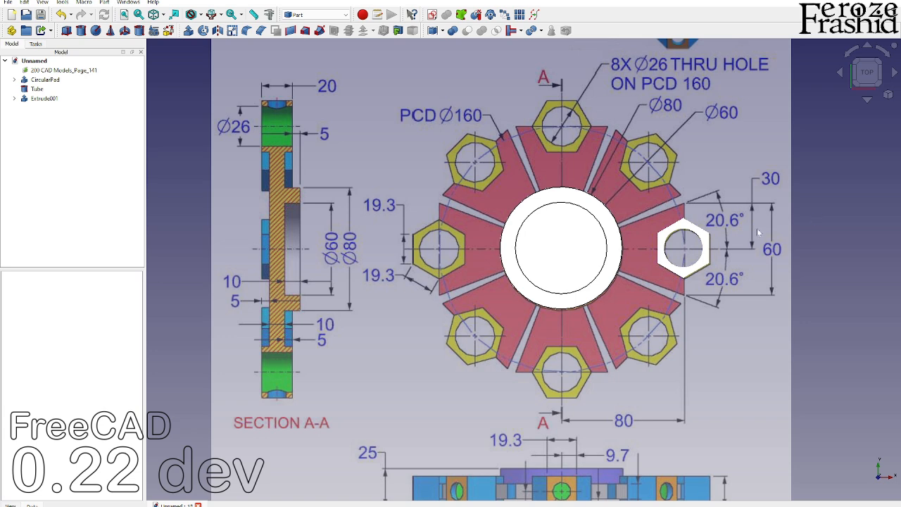
scroll(646, 295, down, 2)
scroll(599, 283, up, 2)
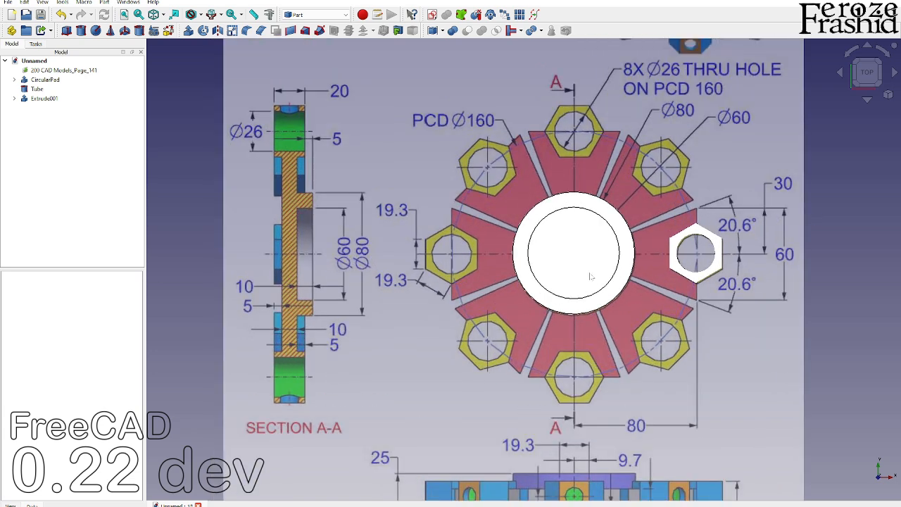
- Start a sketch on the XY plane and trace the wedge around the boss as a closed four-sided outline with an outer side about 62 mm long
click(433, 14)
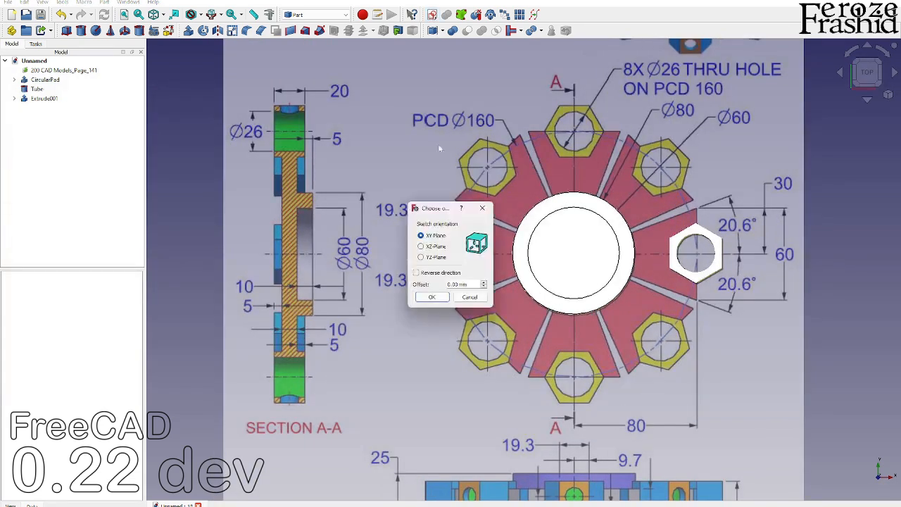
click(432, 296)
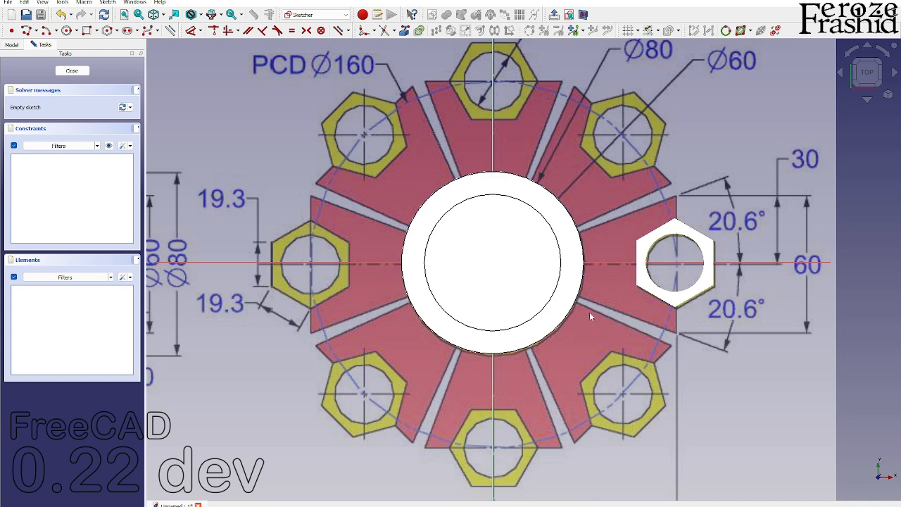
click(27, 30)
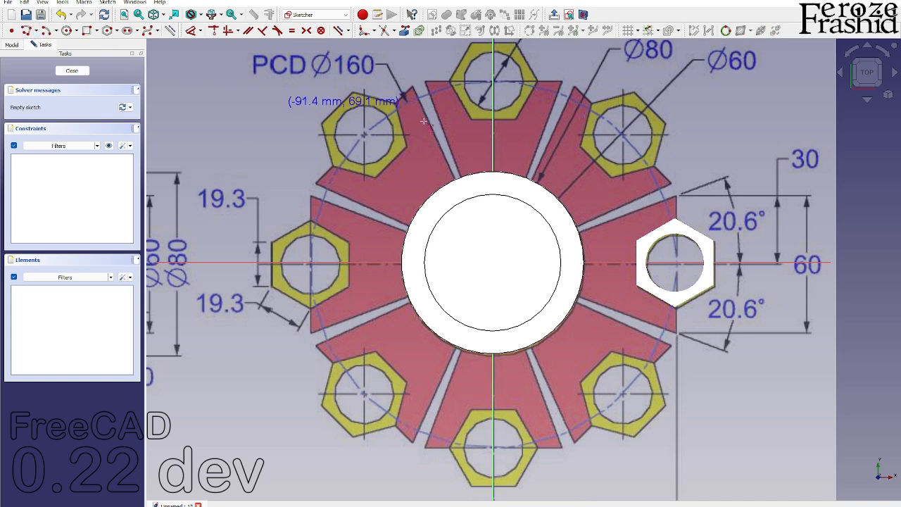
click(676, 197)
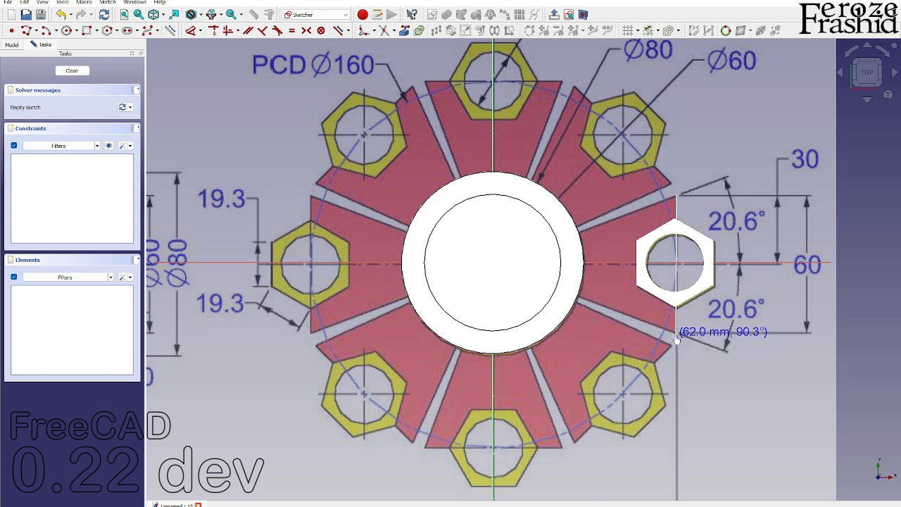
click(676, 335)
click(574, 296)
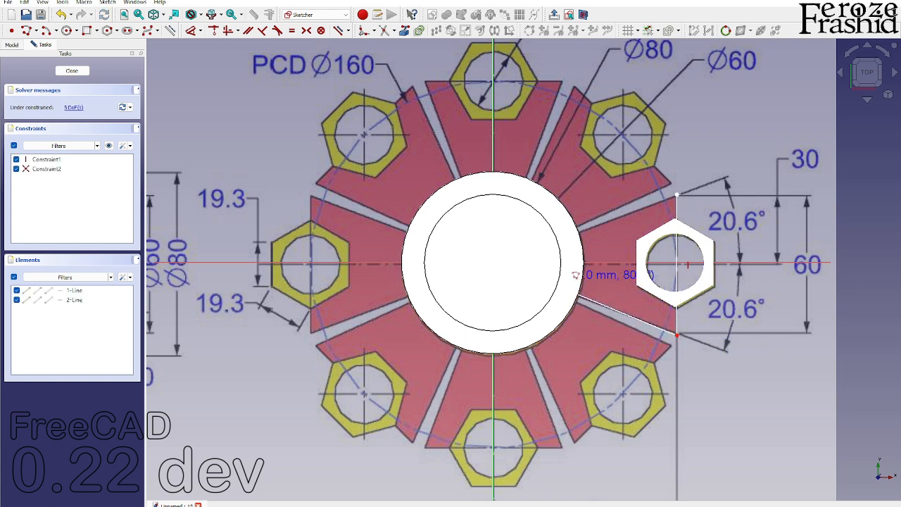
click(578, 234)
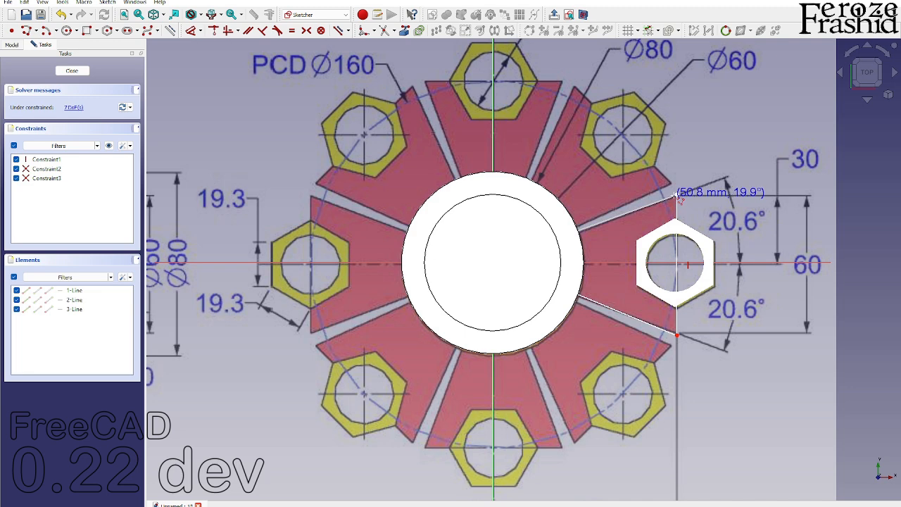
click(676, 196)
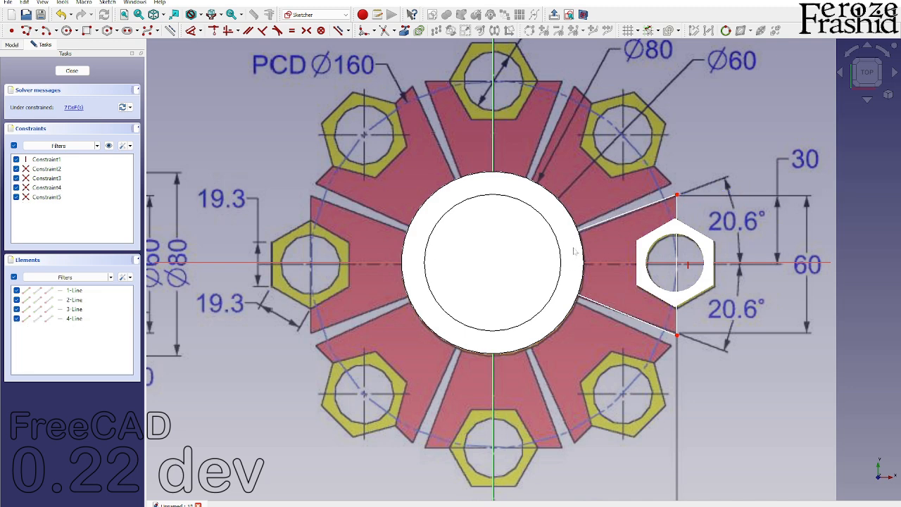
- Hide the CircularPad and Tube solids to expose the inner end of the wedge outline
click(12, 45)
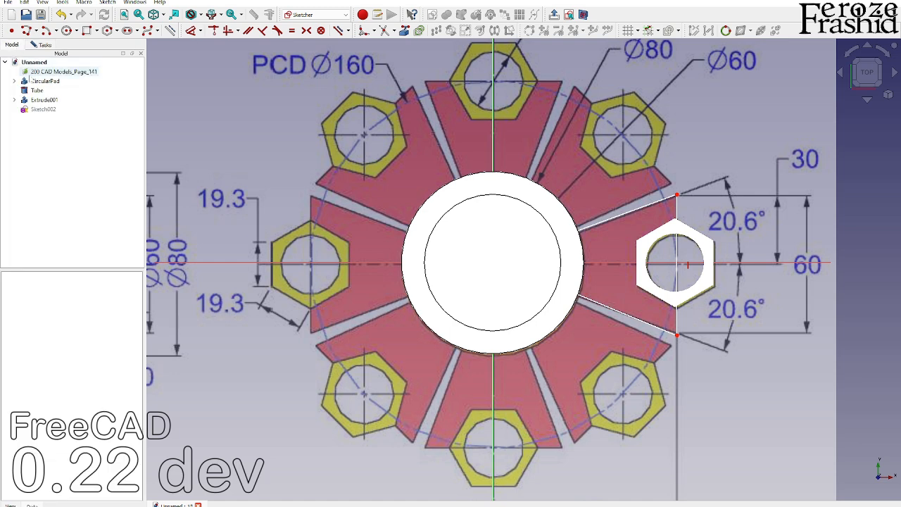
click(44, 81)
key(space)
click(36, 90)
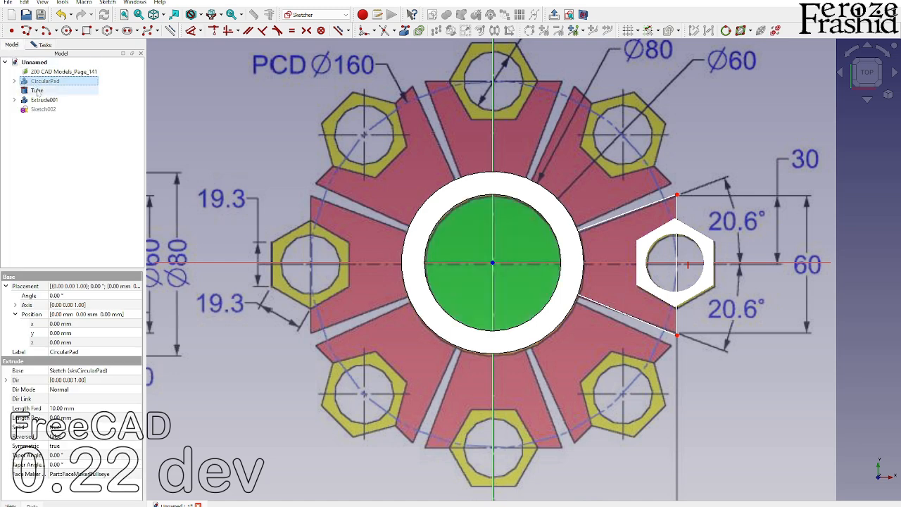
scroll(593, 202, up, 2)
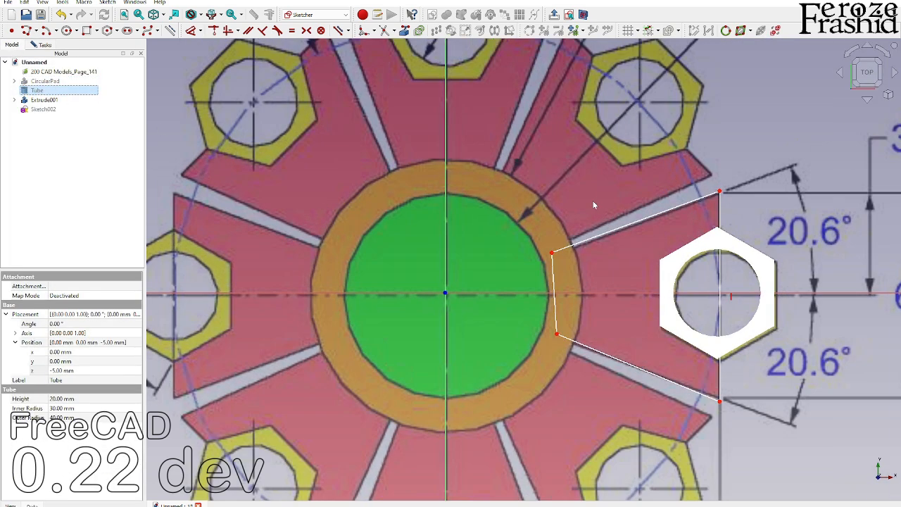
- Constrain the wedge's inner side vertical and move it slightly outward within the orange ring
click(555, 276)
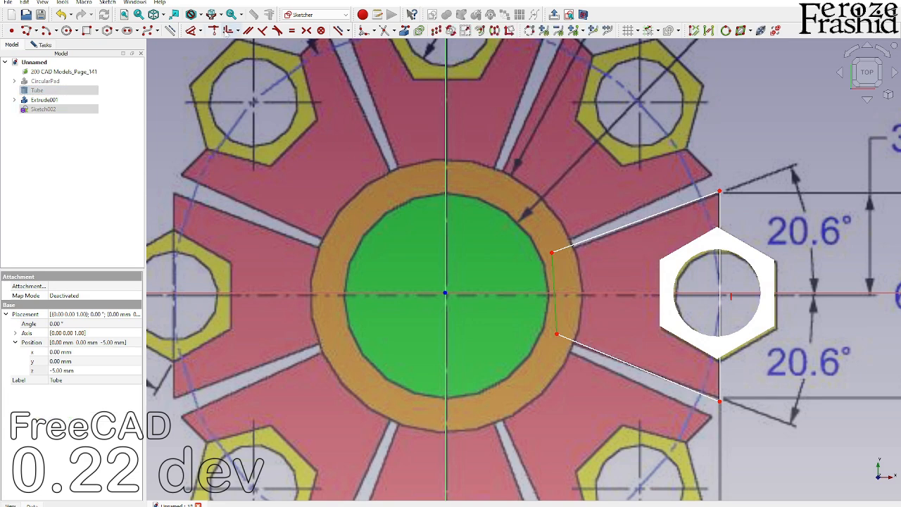
click(229, 30)
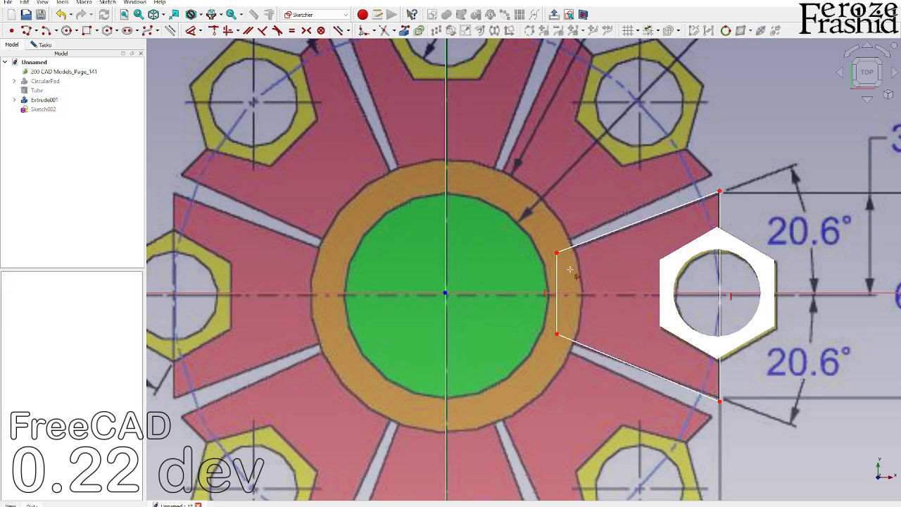
drag(556, 282, 561, 282)
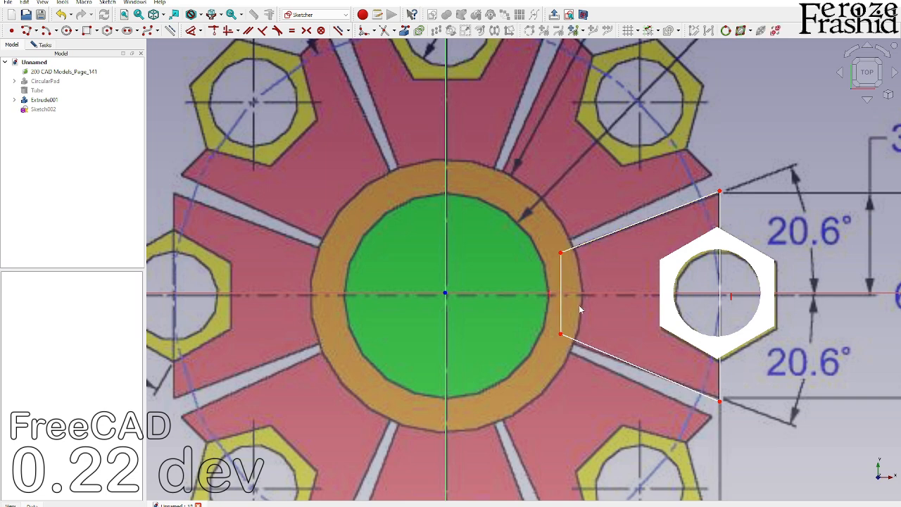
- Dimension the horizontal distance from the sketch origin to the wedge's inner side as 34 mm
click(561, 254)
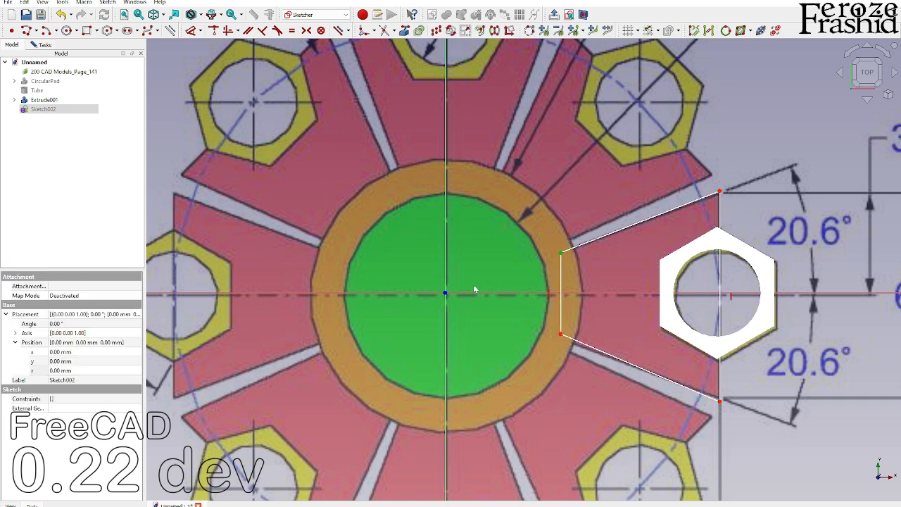
key(d)
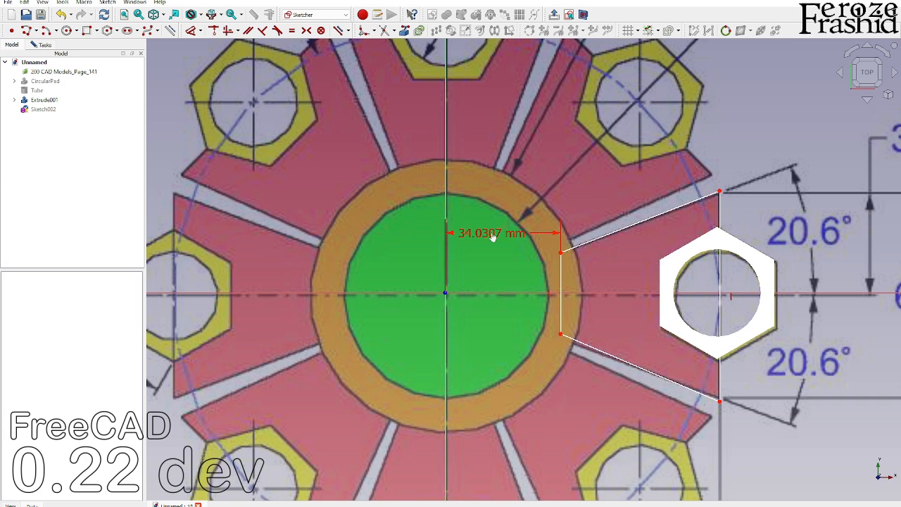
click(496, 235)
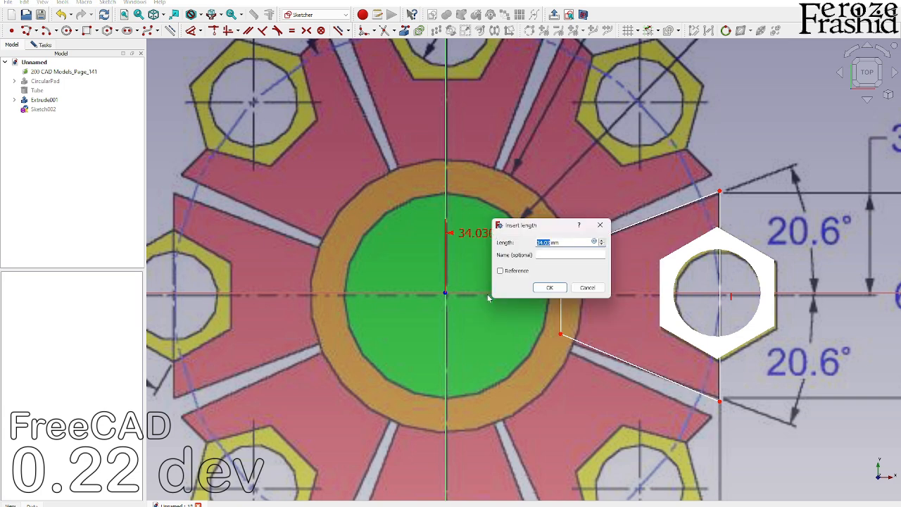
text(34)
key(Return)
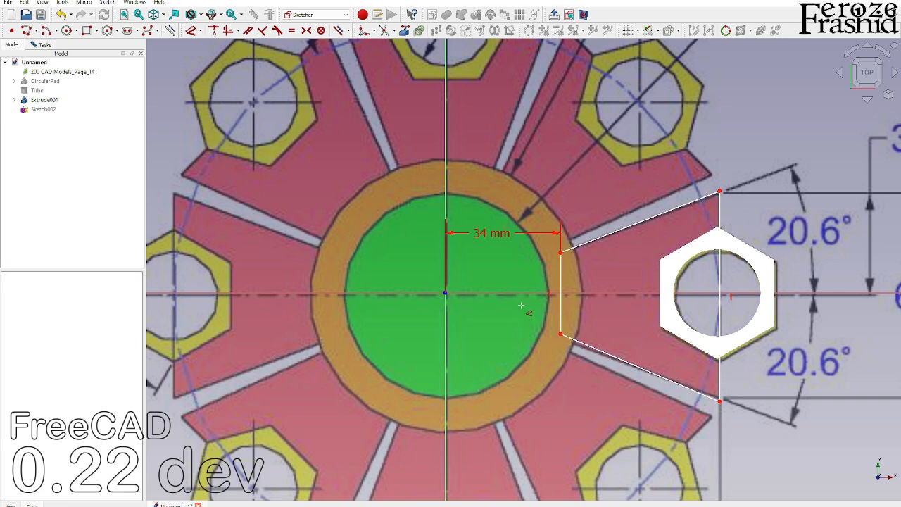
- Set the horizontal distance from the origin to the wedge's lower outer corner to 80 mm
scroll(521, 305, down, 3)
scroll(624, 324, down, 2)
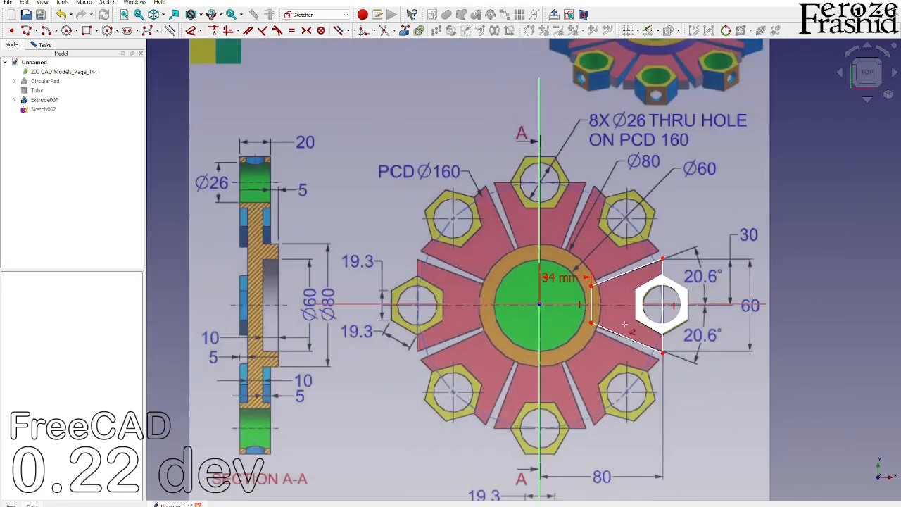
scroll(624, 324, down, 2)
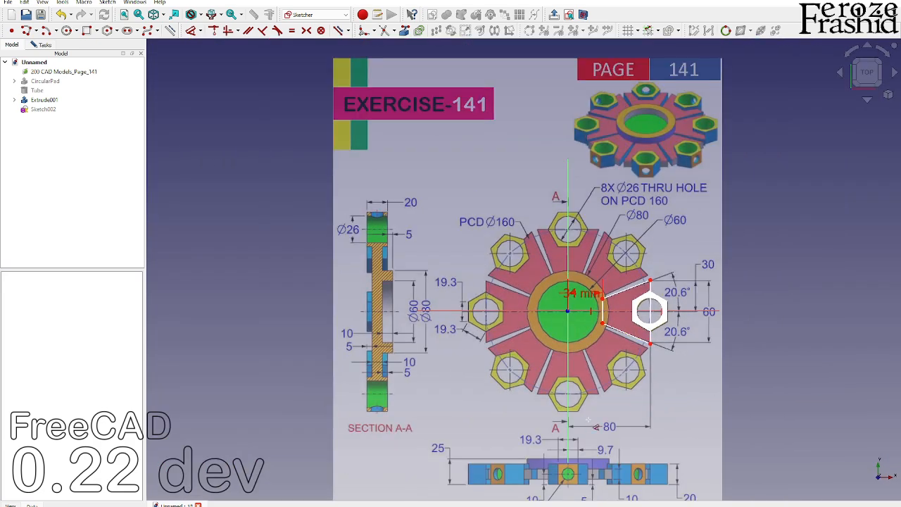
click(653, 347)
click(568, 379)
text(80)
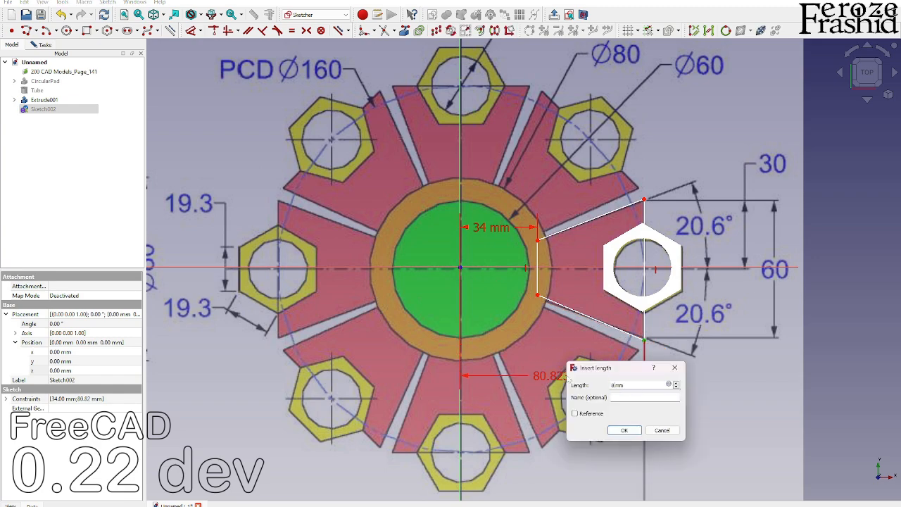
key(Return)
scroll(679, 310, up, 3)
scroll(682, 301, down, 2)
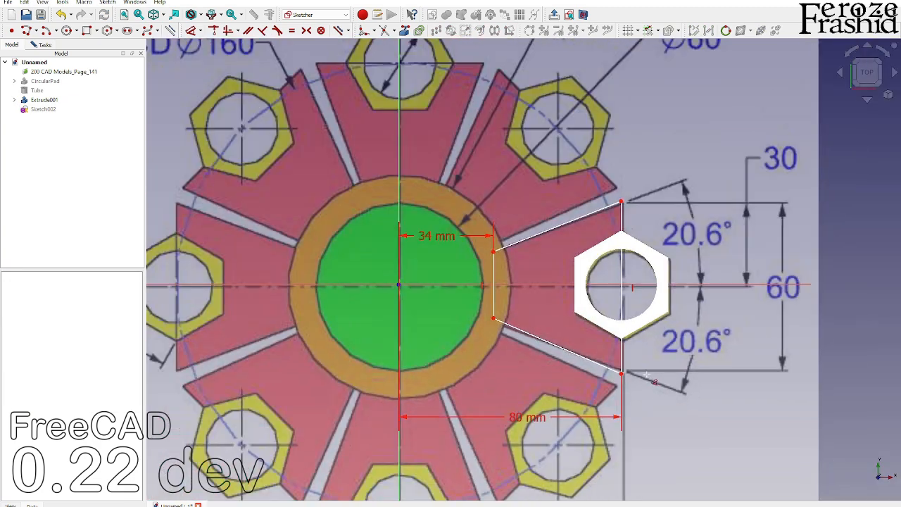
- Dimension the wedge's vertical outer side to a length of 60 mm
click(622, 222)
key(i)
click(778, 271)
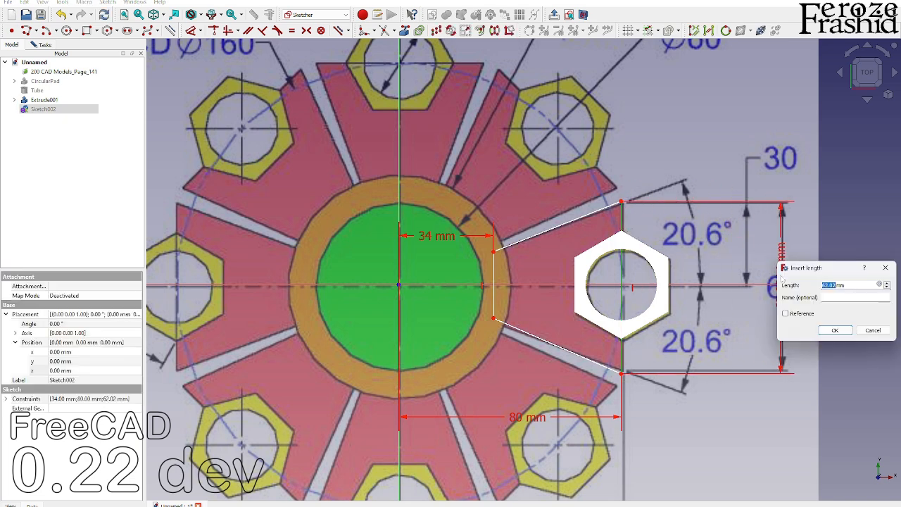
text(60)
key(Return)
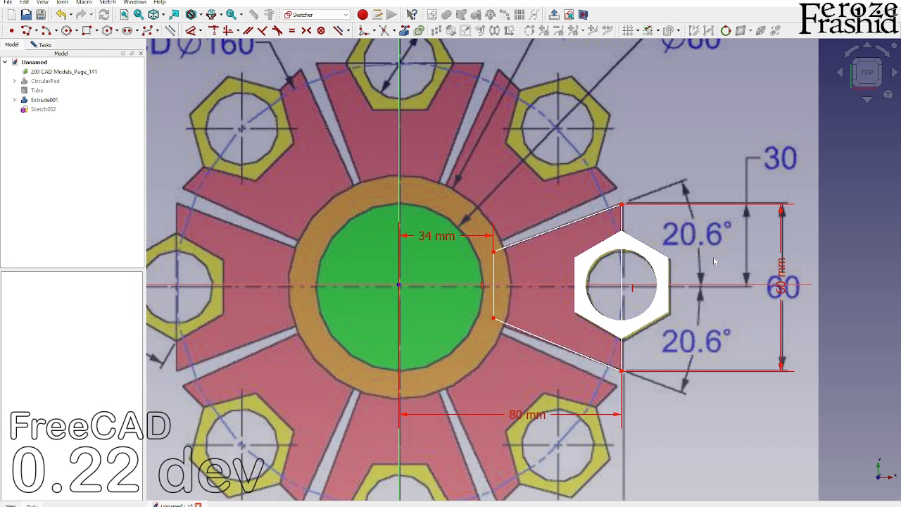
- Constrain the angle between the wedge's two slanted sides to 41.2°
click(556, 233)
click(561, 348)
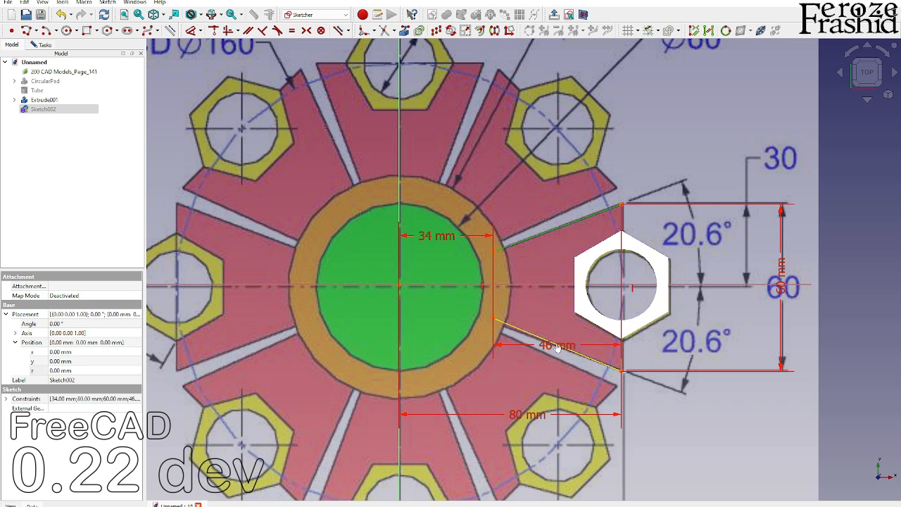
key(k)
key(a)
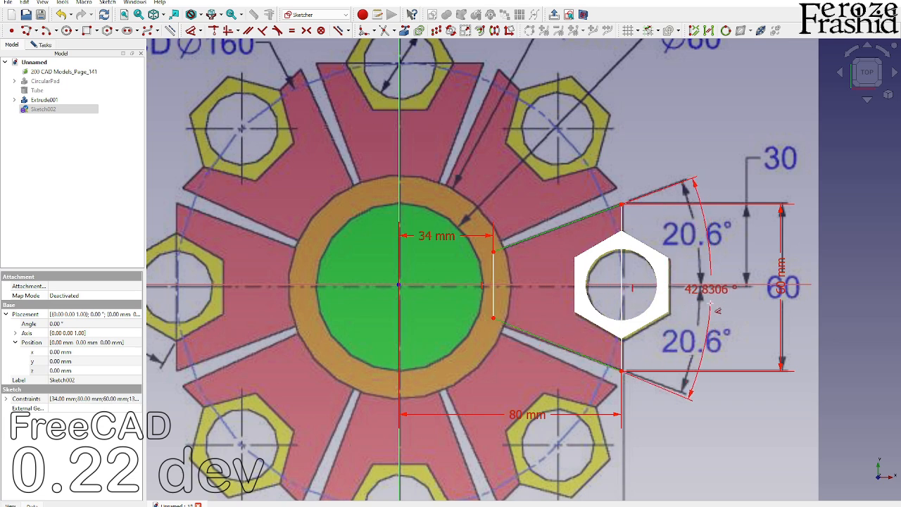
click(713, 307)
text(41.)
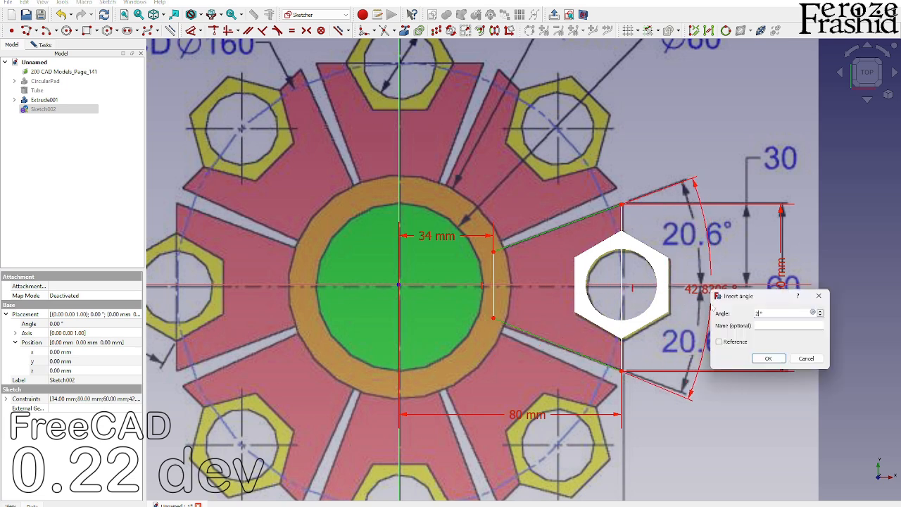
text(2)
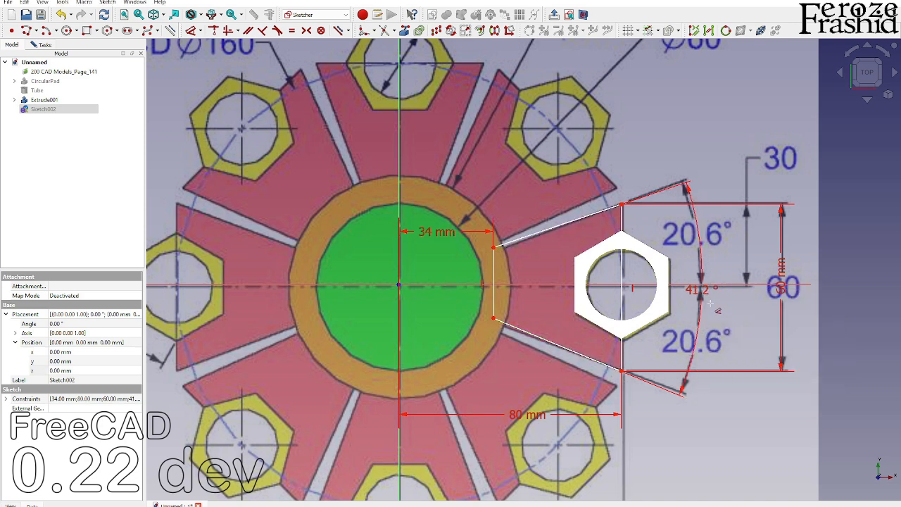
key(Return)
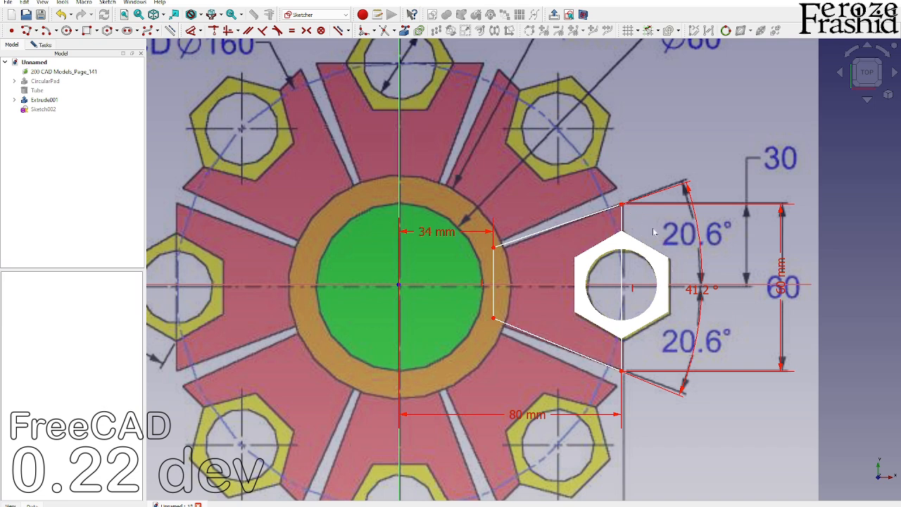
- Make the wedge's outer corner pair and inner corner pair each symmetric about the horizontal axis
click(622, 205)
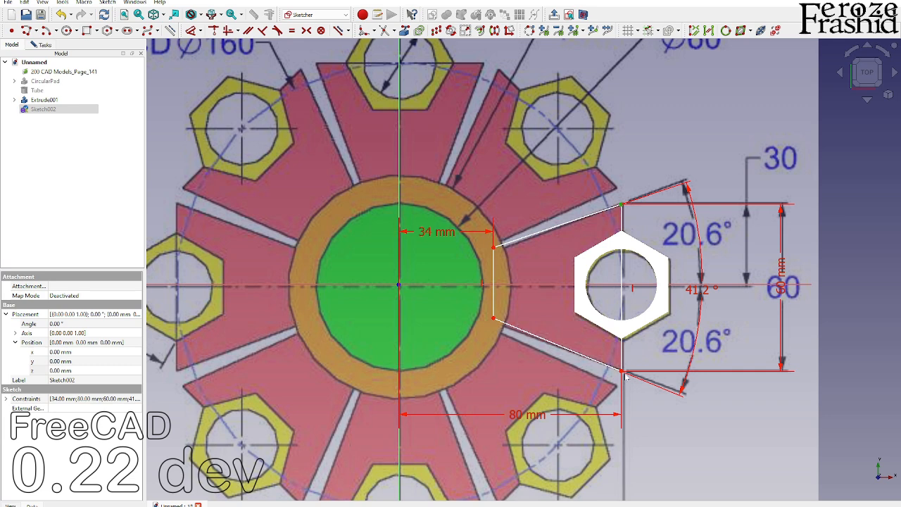
click(610, 286)
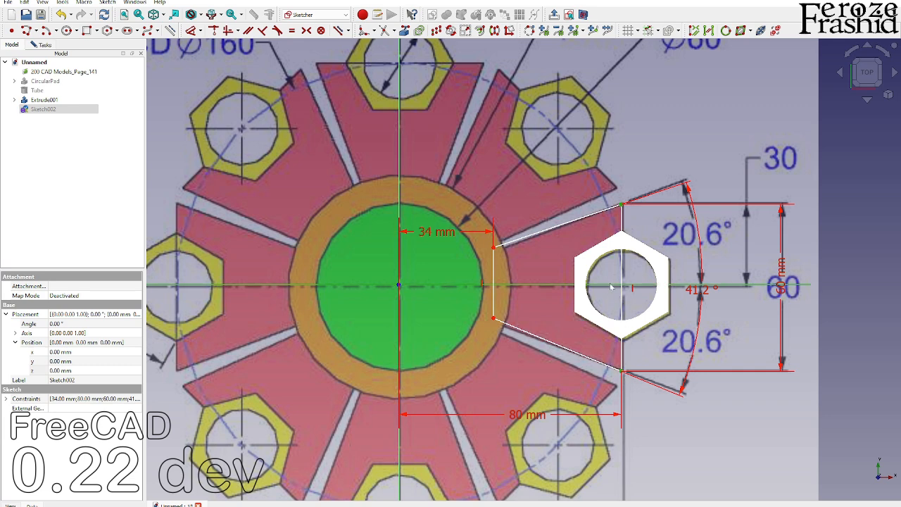
key(s)
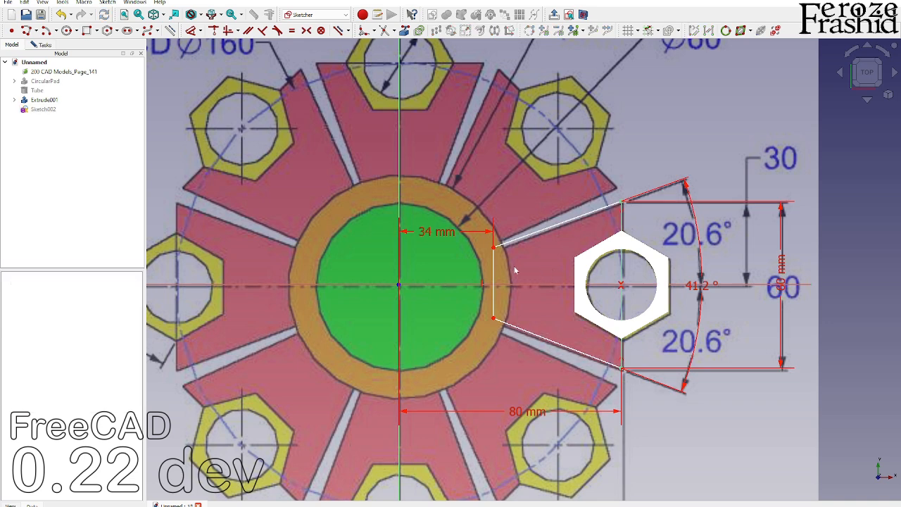
click(495, 248)
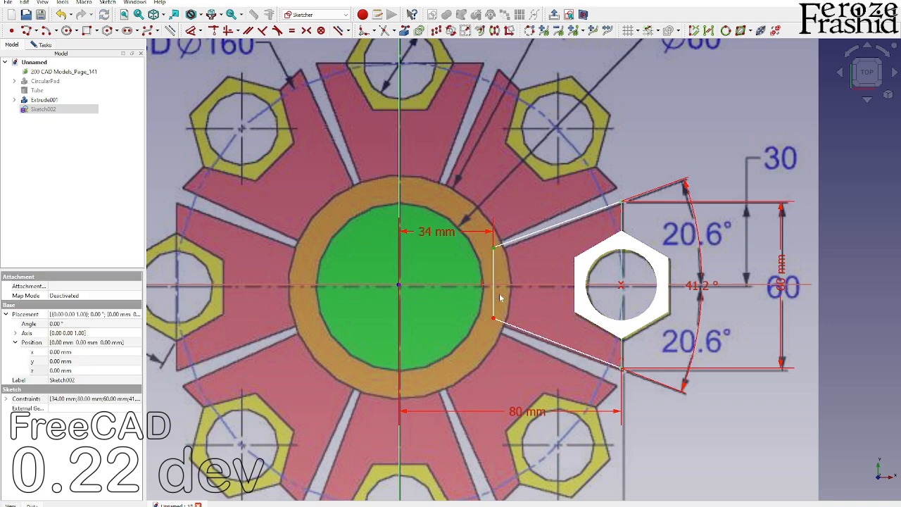
click(494, 322)
click(509, 285)
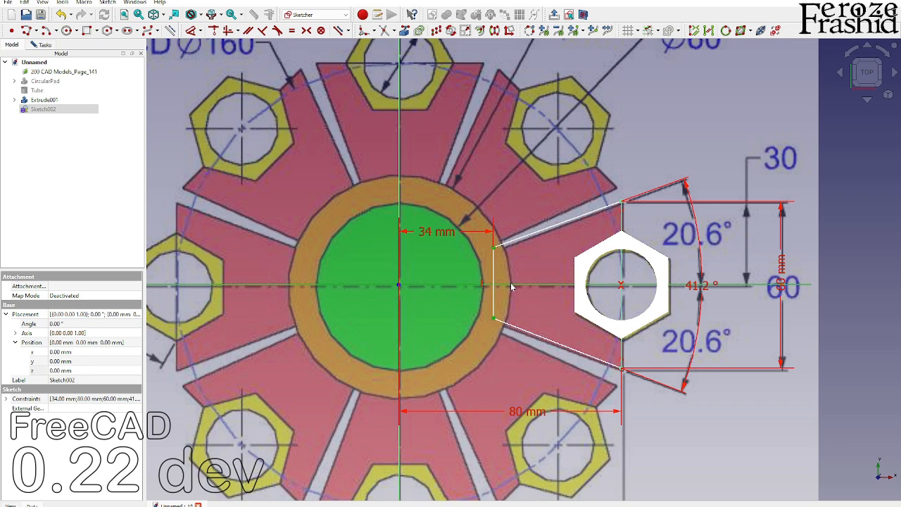
key(s)
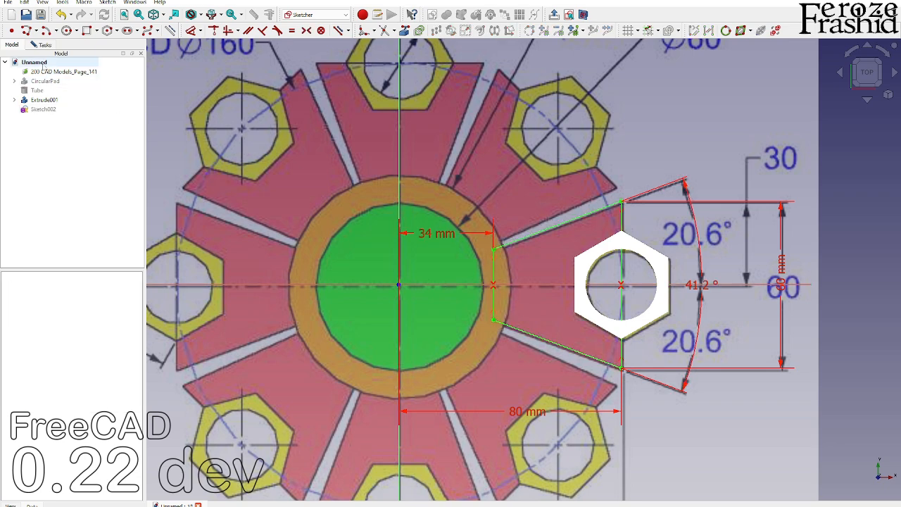
- Close the wedge sketch and extrude it 10 mm along its normal as a symmetric solid
click(44, 46)
click(61, 70)
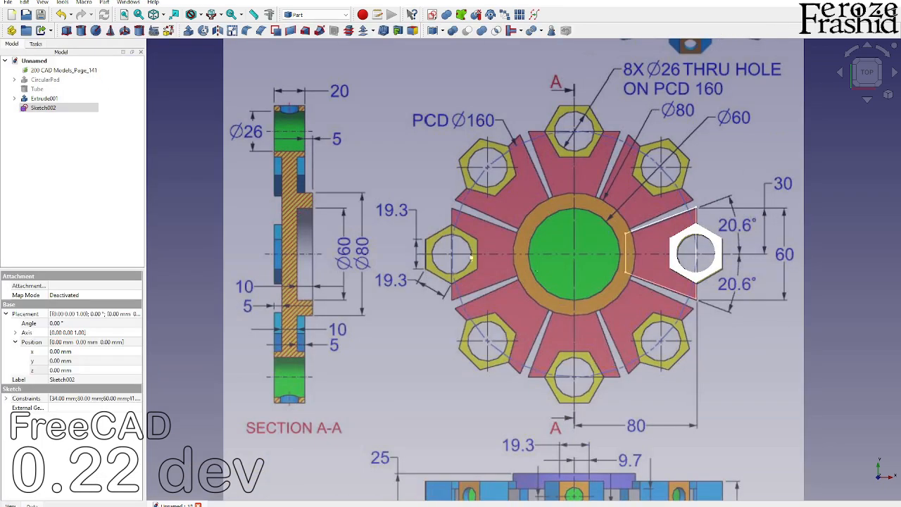
scroll(764, 262, up, 1)
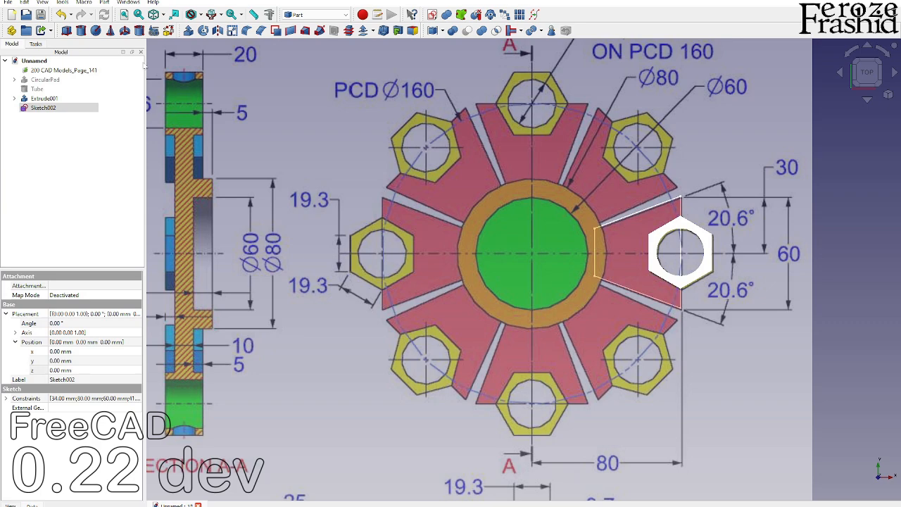
click(188, 30)
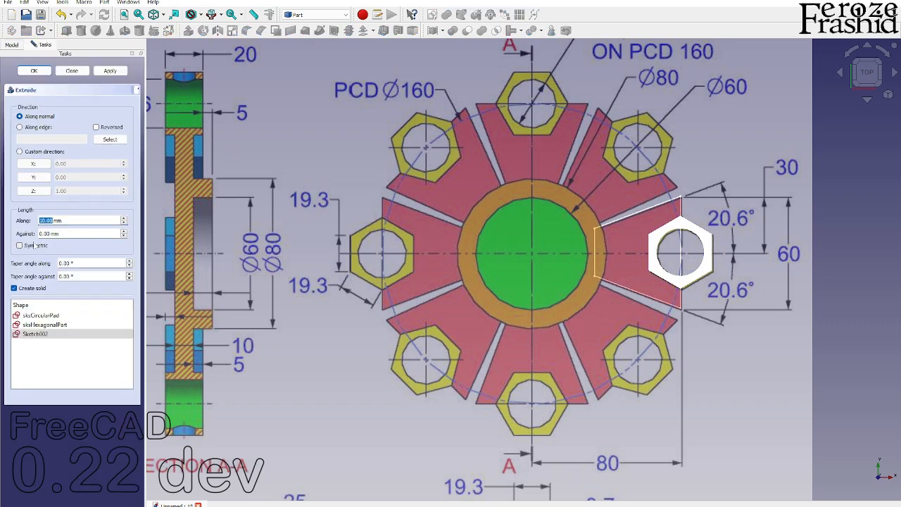
click(110, 71)
click(72, 70)
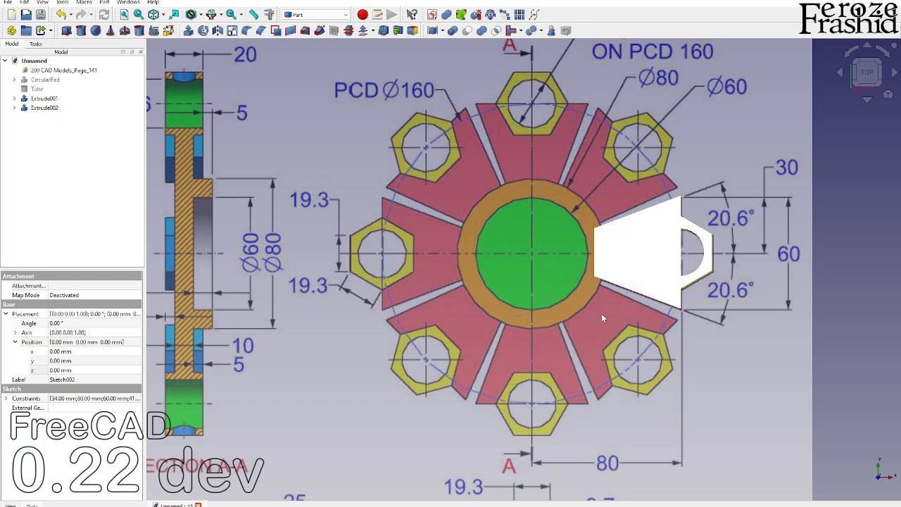
- Inspect the extruded wedge arm with the hexagonal boss at an angle against the reference drawing
middle_drag(602, 318, 582, 235)
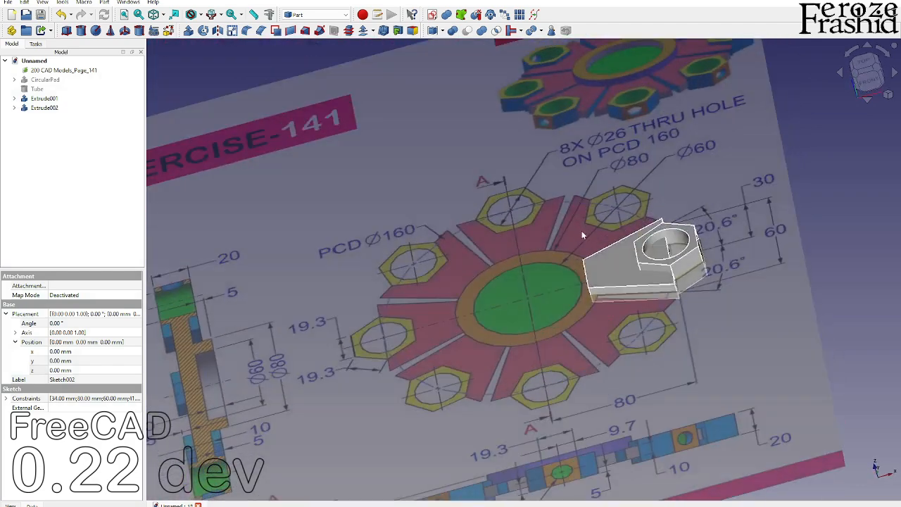
scroll(645, 305, down, 2)
middle_drag(646, 308, 627, 354)
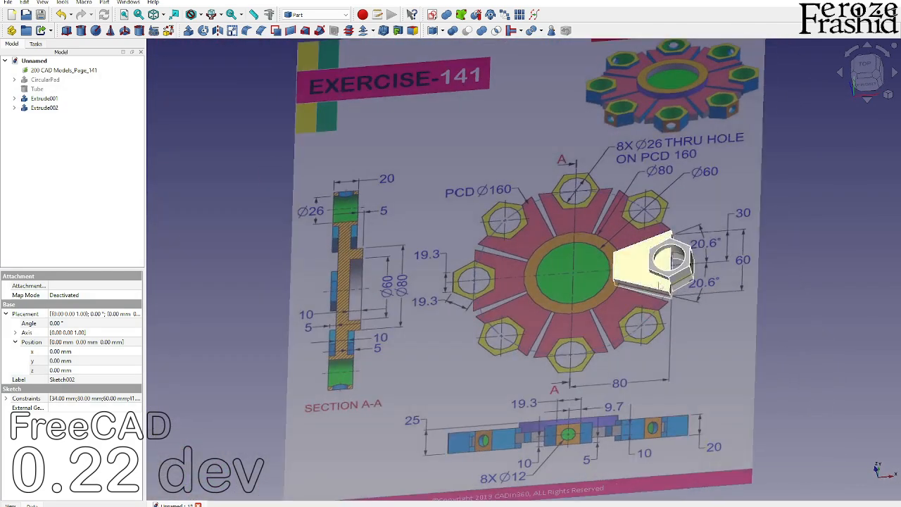
scroll(689, 271, up, 3)
scroll(690, 274, up, 1)
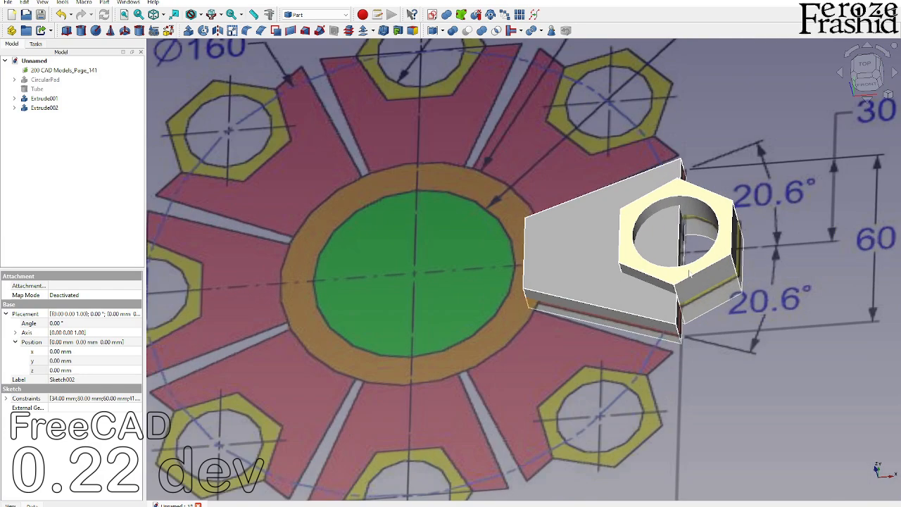
scroll(690, 275, down, 2)
scroll(683, 296, down, 4)
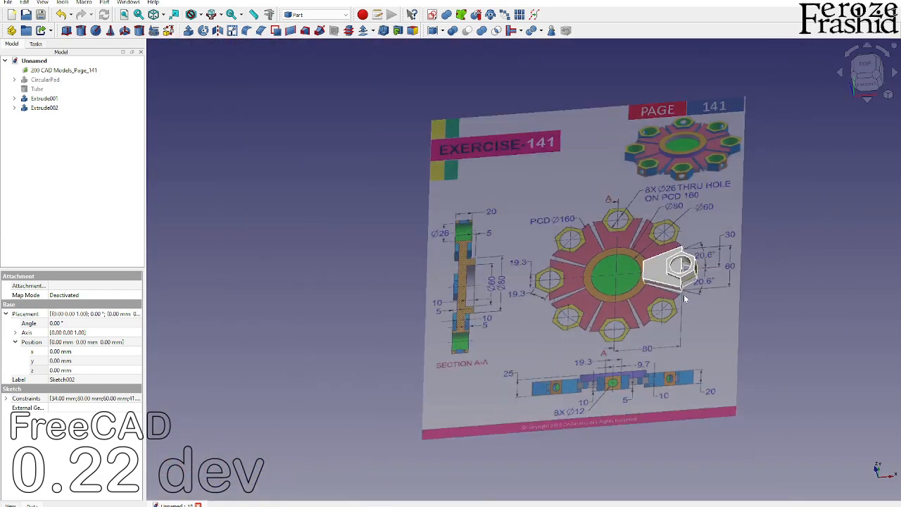
scroll(683, 281, up, 2)
mouse_move(685, 280)
middle_down()
mouse_move(768, 288)
mouse_move(617, 270)
mouse_move(688, 268)
middle_up()
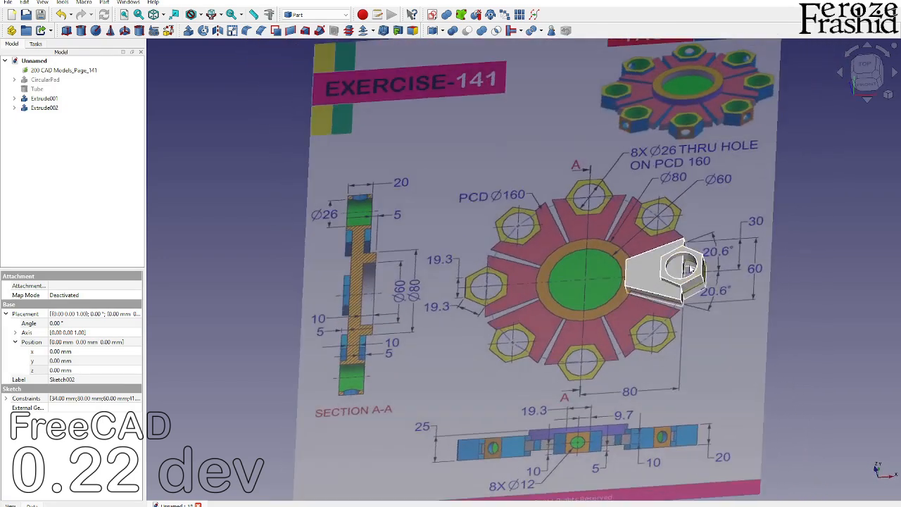
- Join the wedge arm and the hexagonal boss into one solid with the Connect operation, keeping the boss's bore open
scroll(689, 269, up, 3)
click(631, 278)
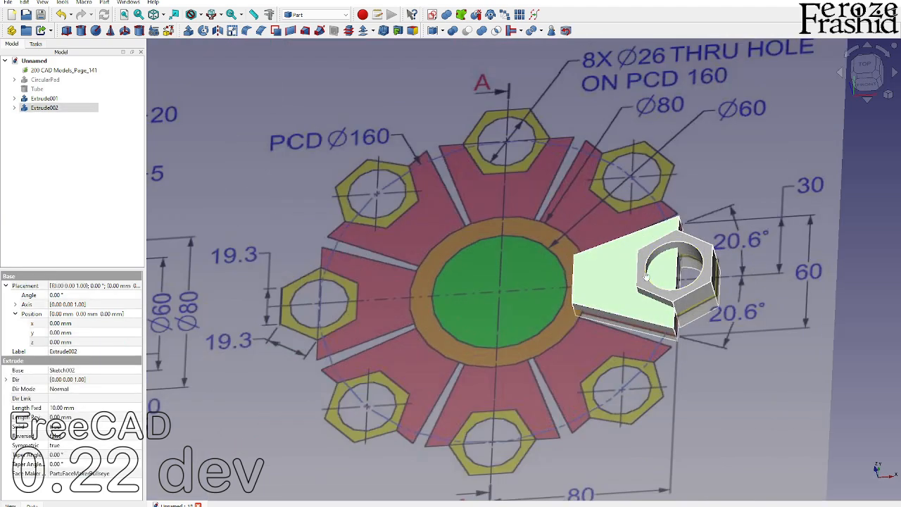
click(642, 281)
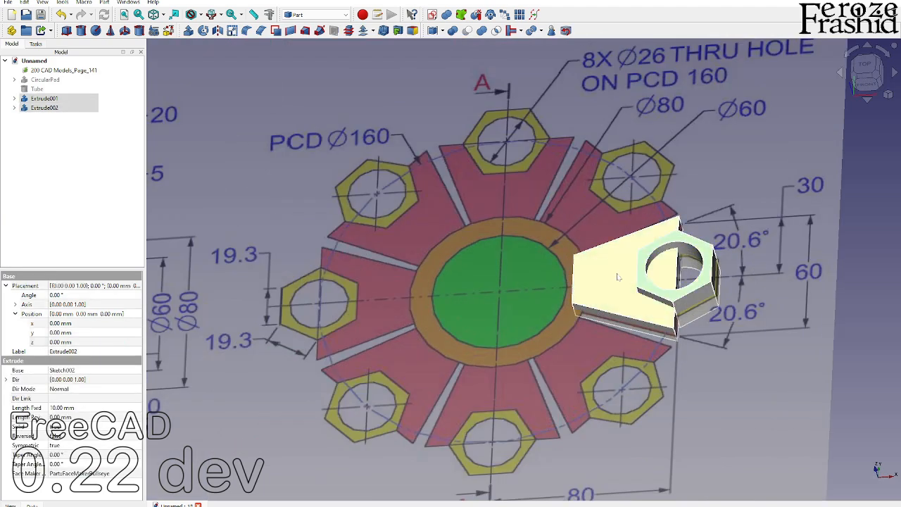
click(831, 324)
middle_drag(831, 323, 723, 303)
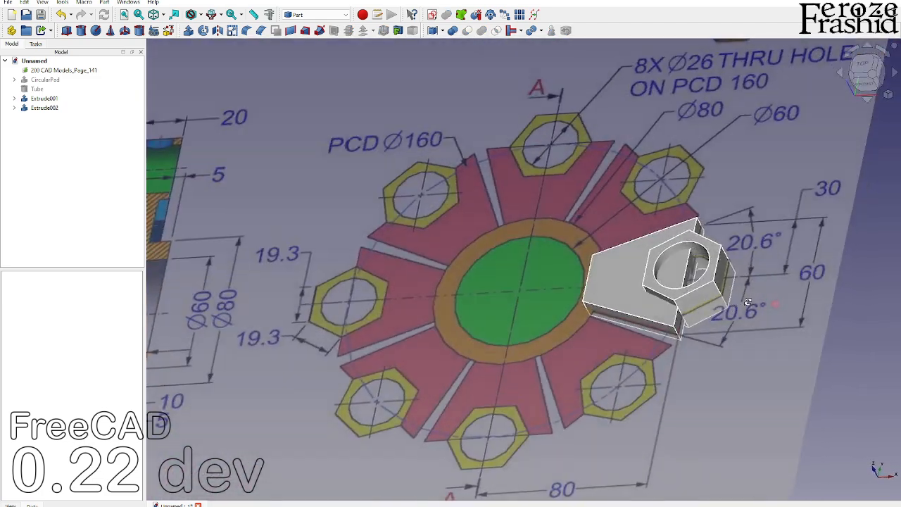
click(631, 287)
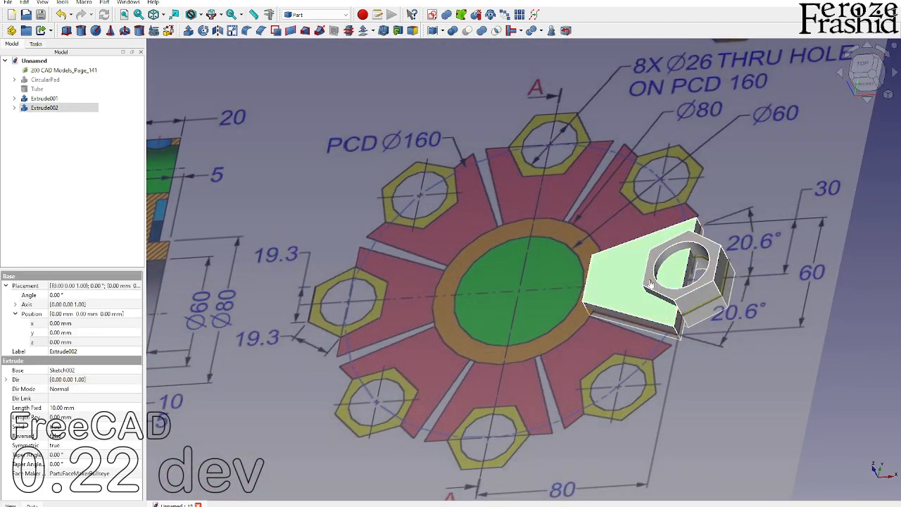
click(512, 31)
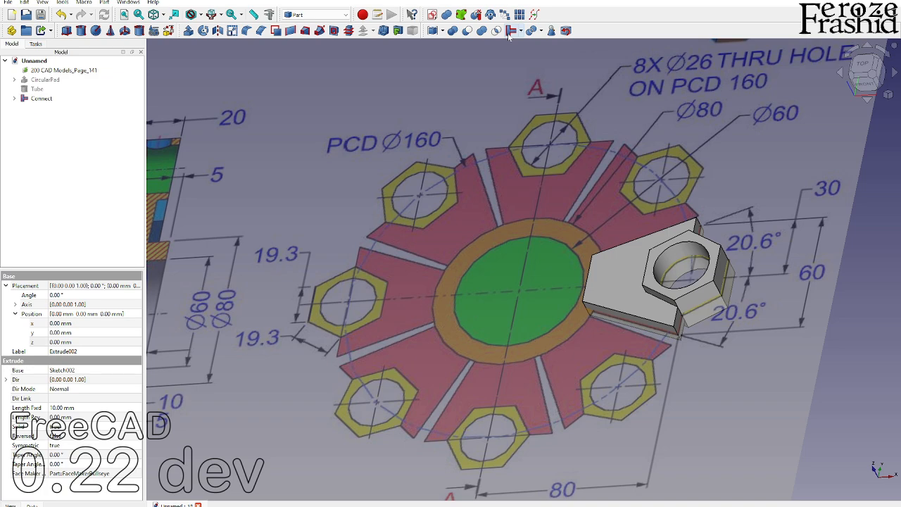
- Examine the connected arm against the reference drawing's isometric, section and side views for the hole through the boss's outer face
middle_drag(736, 334, 784, 363)
scroll(656, 386, down, 3)
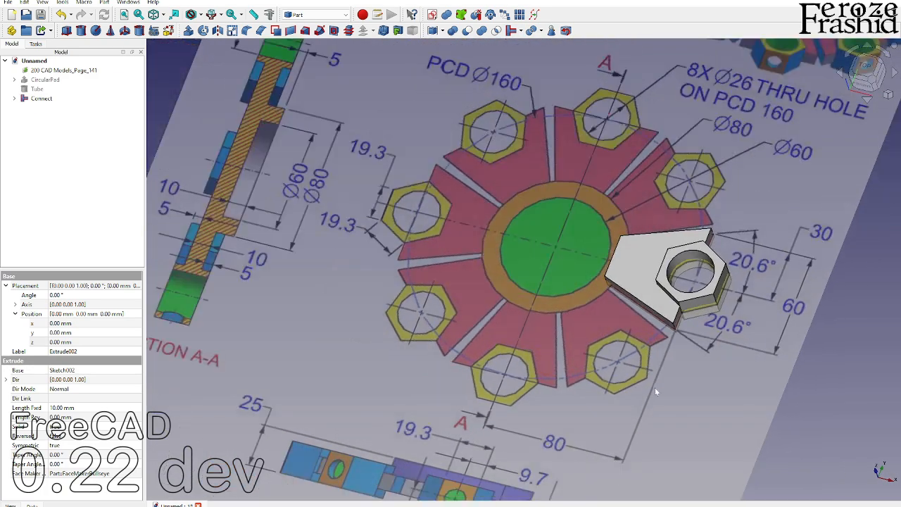
scroll(736, 167, up, 2)
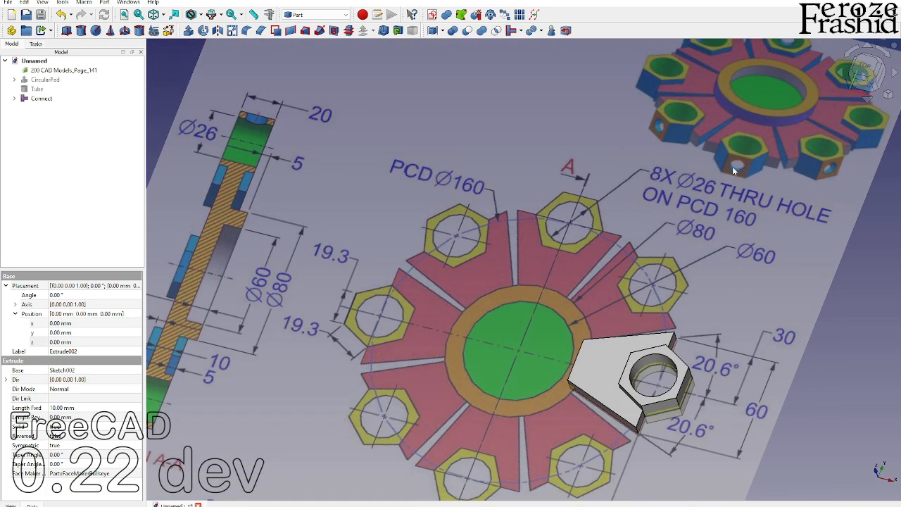
click(686, 394)
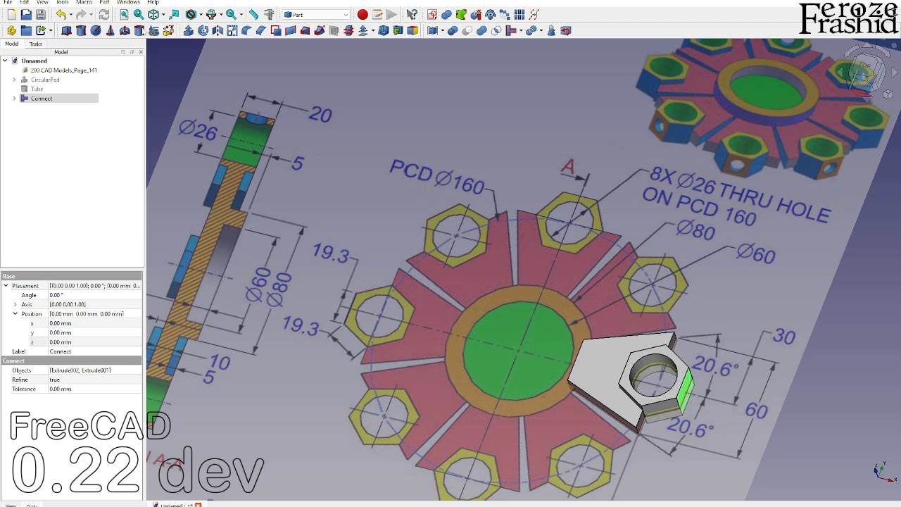
scroll(540, 193, down, 2)
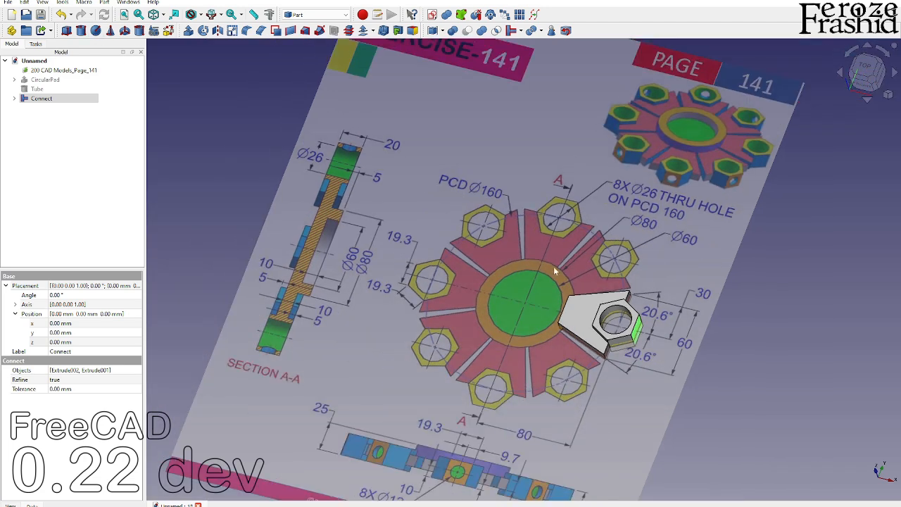
middle_drag(554, 270, 595, 278)
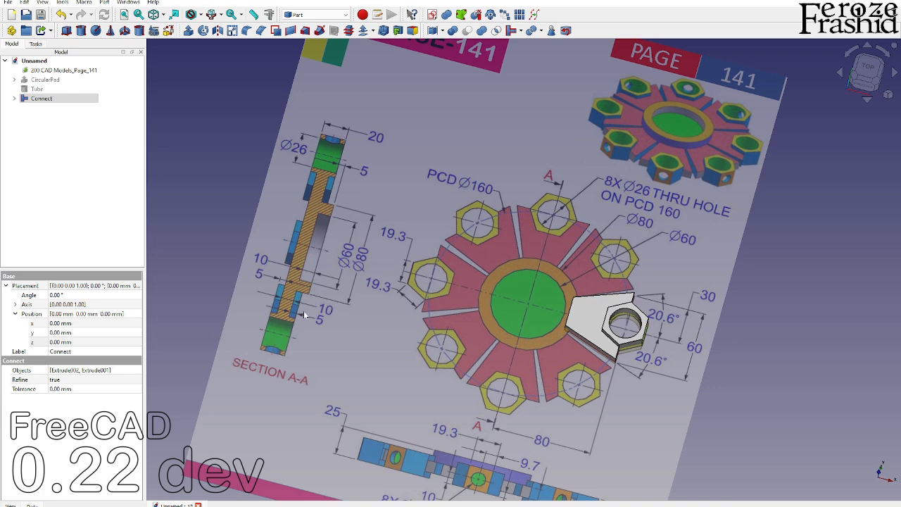
scroll(422, 206, down, 2)
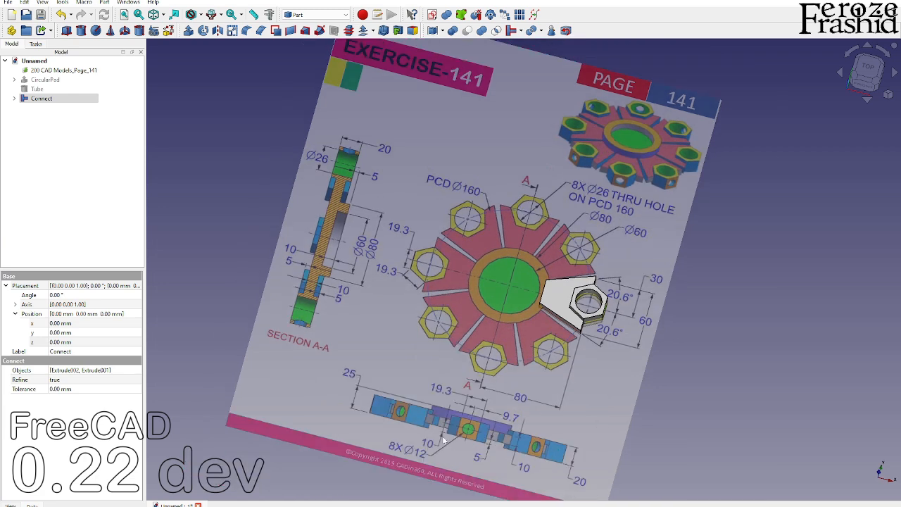
scroll(421, 463, up, 2)
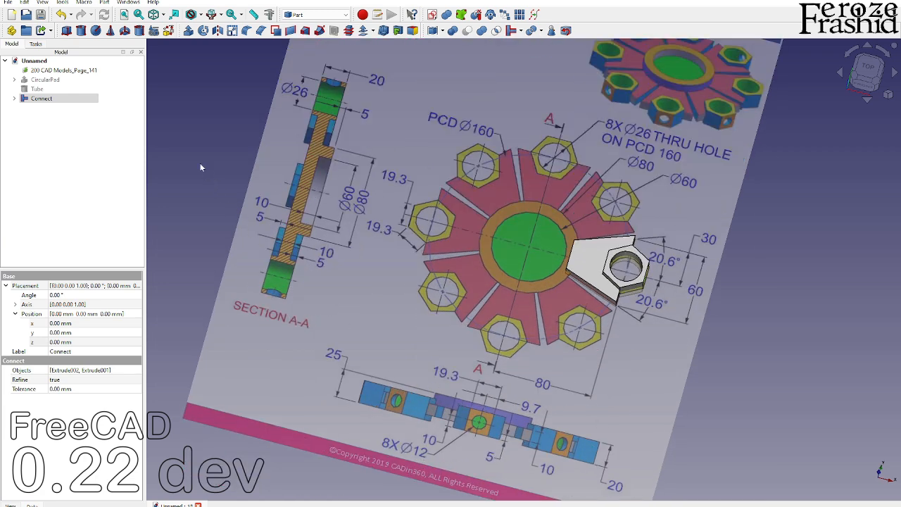
- Add a cylinder primitive at the origin and set its radius to 6 mm
click(82, 31)
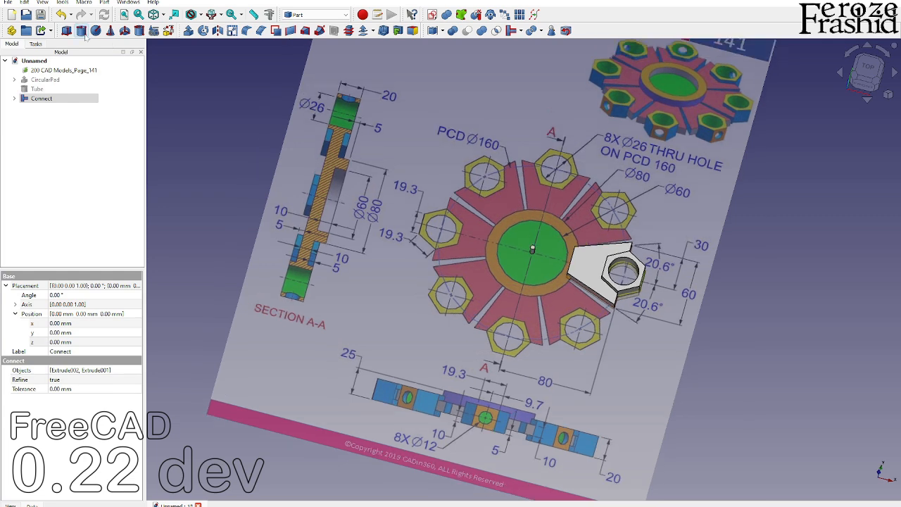
click(44, 108)
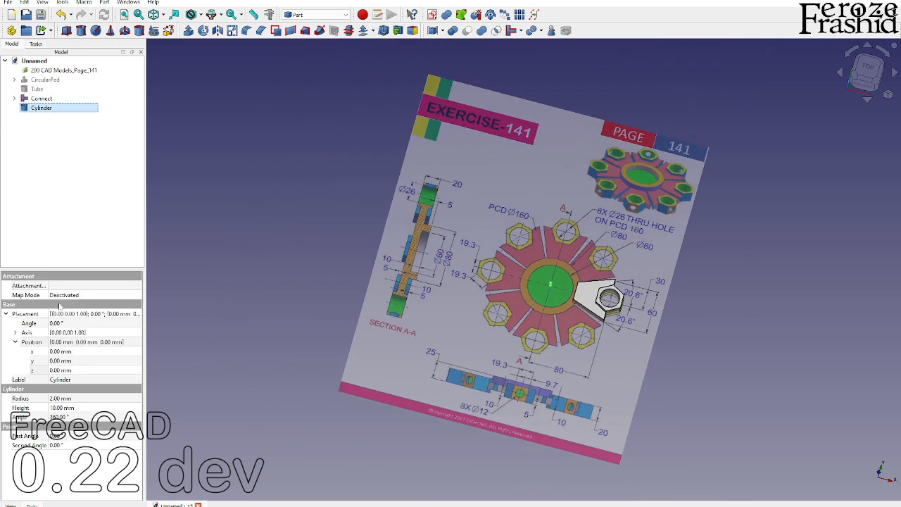
click(64, 400)
text(6)
key(Return)
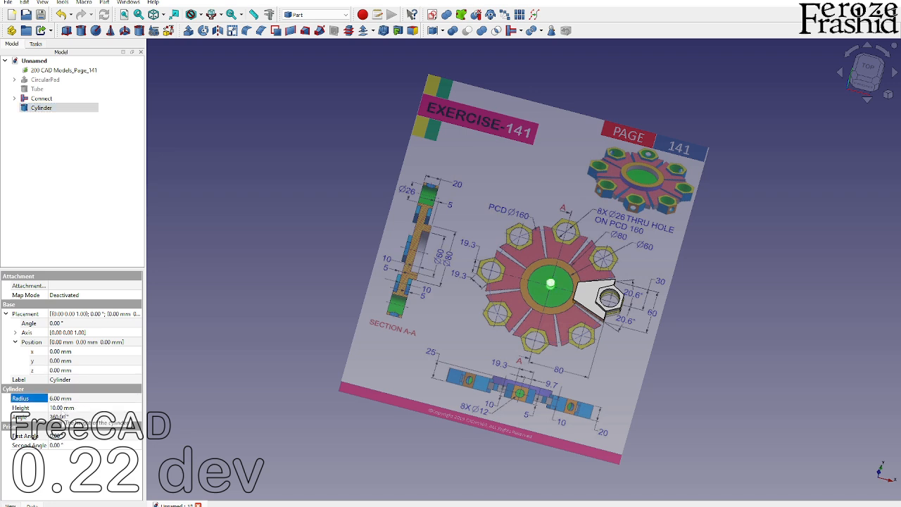
- Rotate the cylinder 90° about the Y axis and move it 88.75 mm along X through the boss's outer face
scroll(619, 247, up, 3)
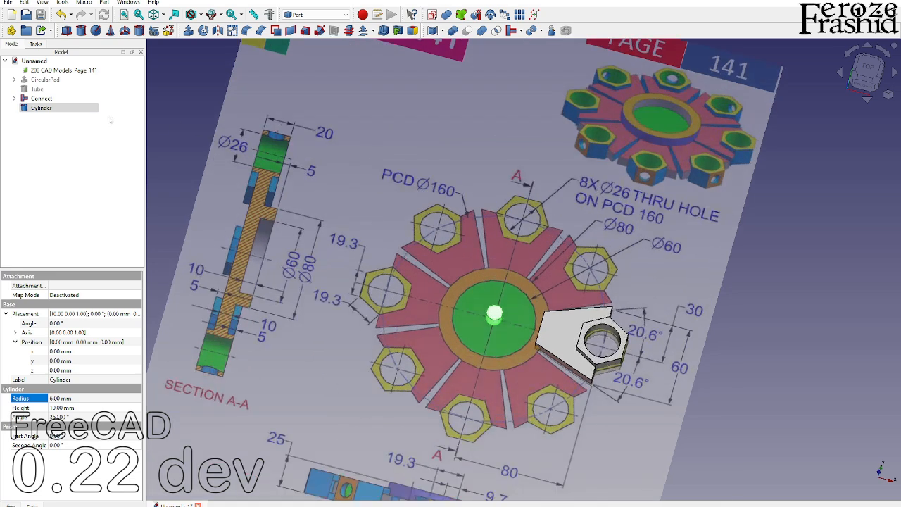
right_click(47, 107)
click(59, 121)
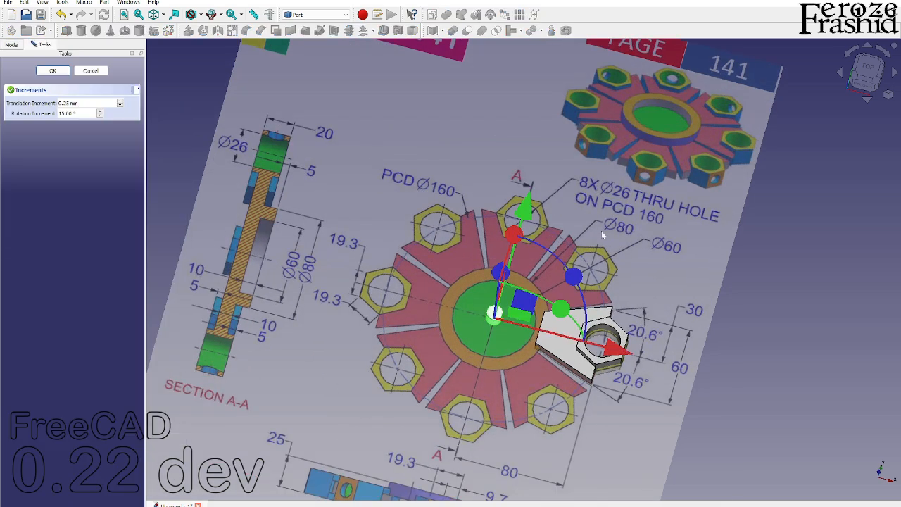
drag(565, 312, 598, 394)
drag(619, 352, 718, 373)
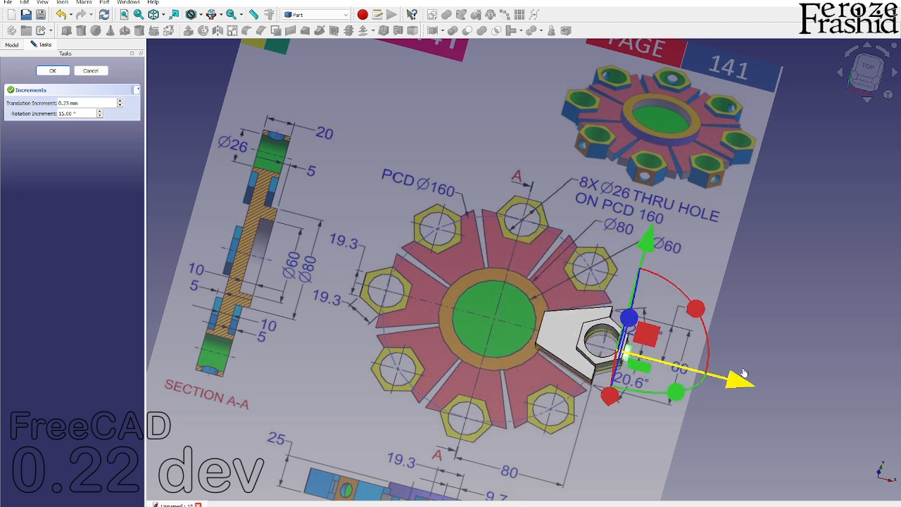
scroll(614, 365, up, 3)
scroll(612, 365, up, 6)
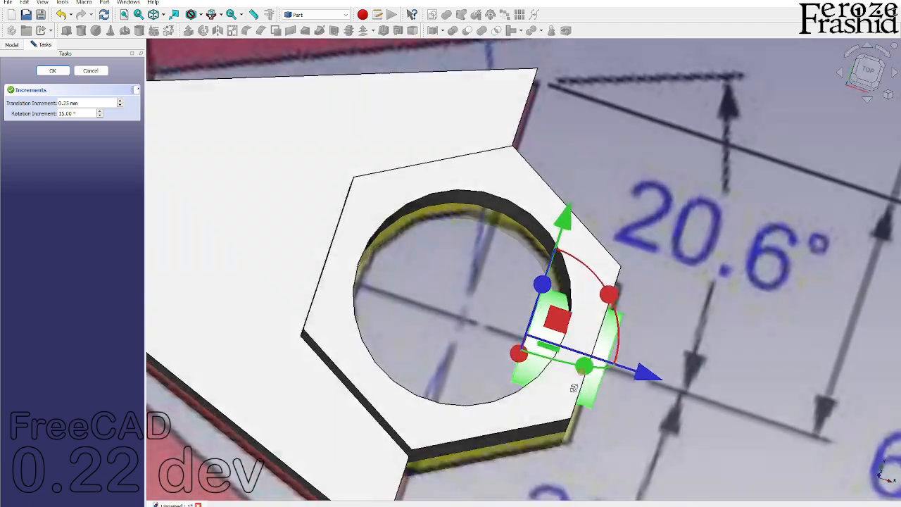
middle_drag(573, 388, 475, 332)
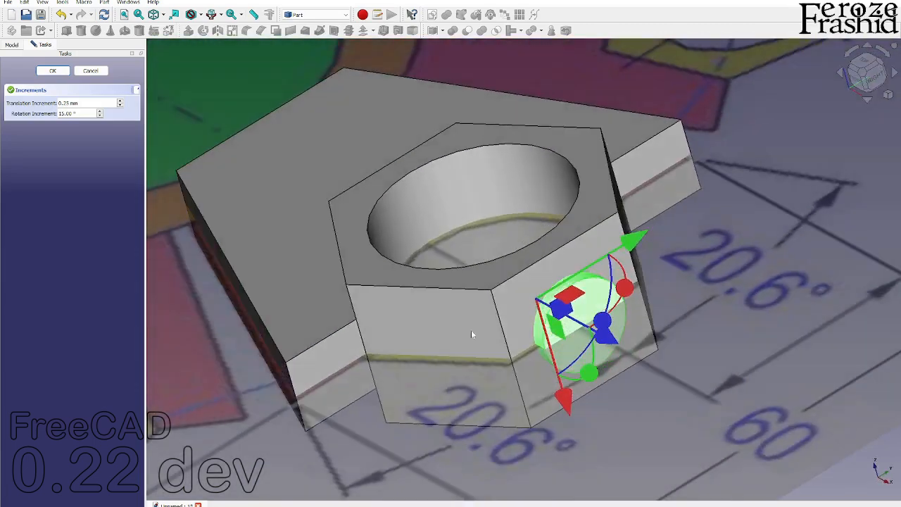
click(52, 70)
- Cut the cylinder from the connected arm to make the radial hole in the boss
middle_drag(533, 267, 678, 348)
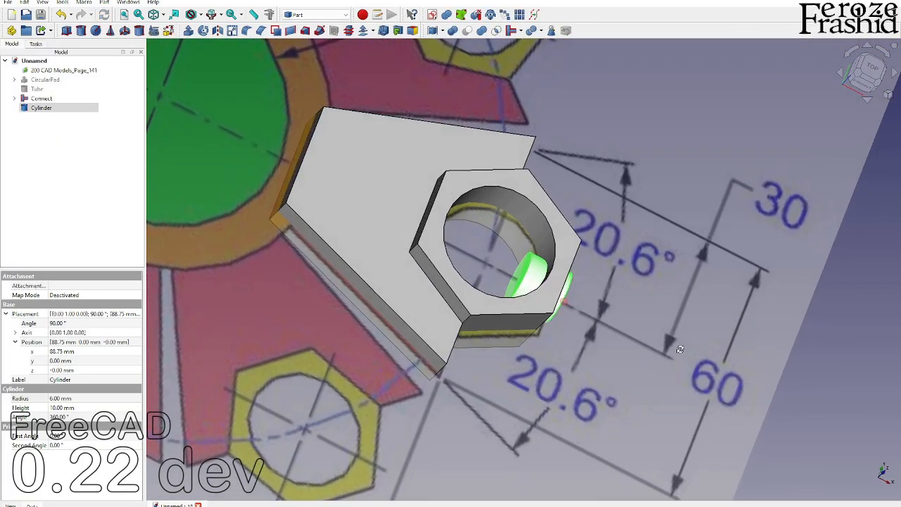
click(496, 178)
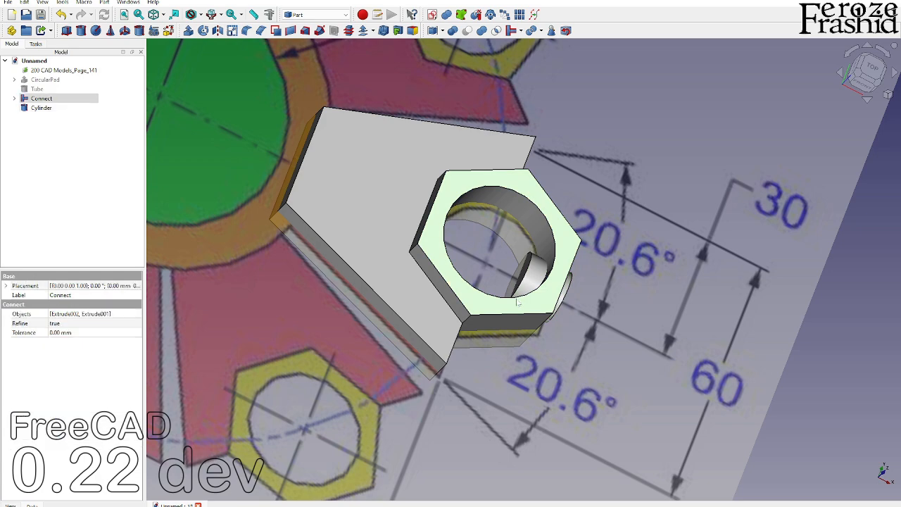
click(466, 34)
mouse_move(667, 359)
middle_down()
mouse_move(532, 293)
mouse_move(646, 333)
mouse_move(499, 302)
mouse_move(435, 352)
middle_up()
scroll(435, 352, down, 4)
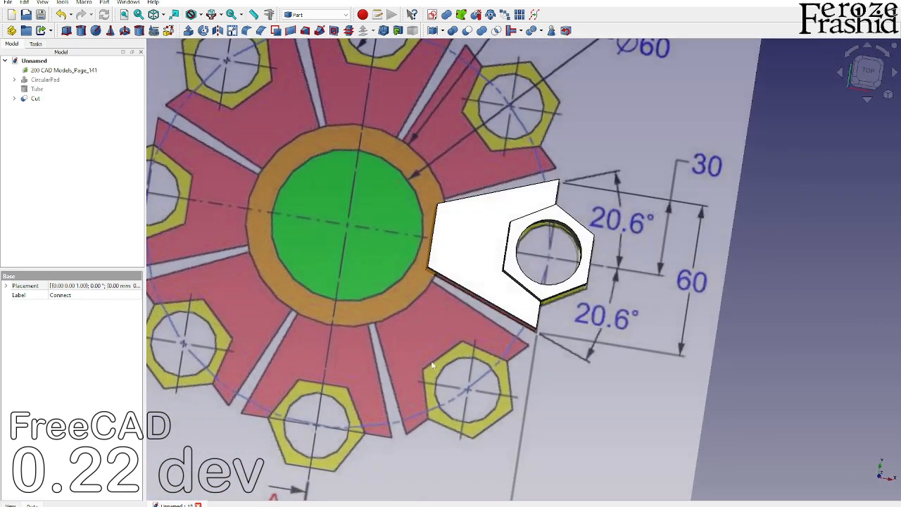
- Rename the cut arm as RepeatingUnit
click(868, 76)
click(35, 99)
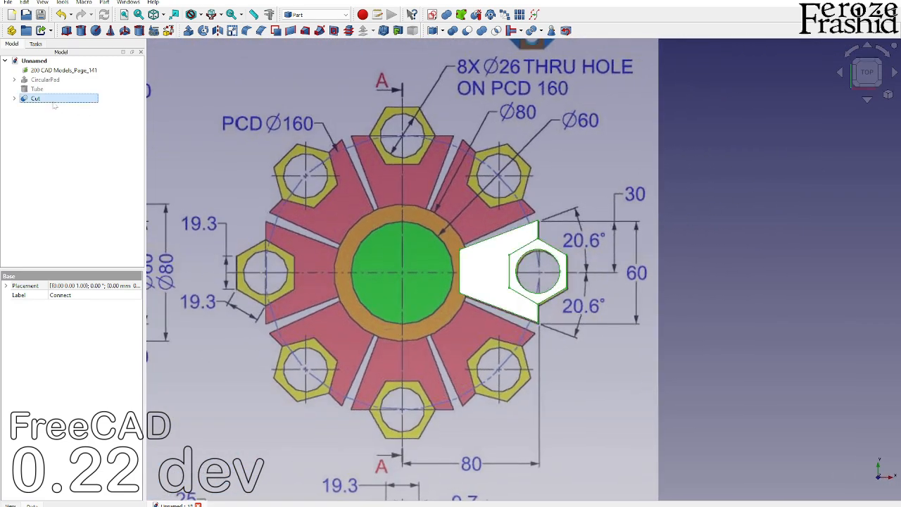
click(36, 98)
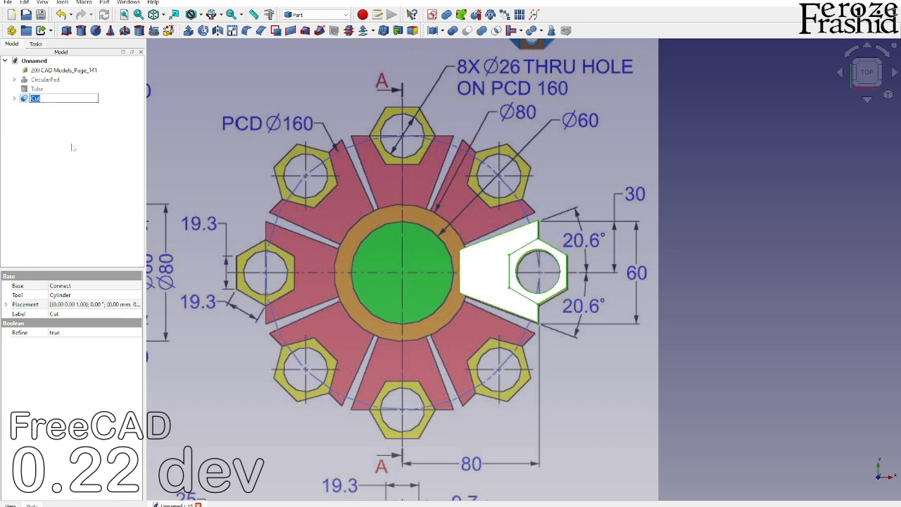
text(RepeatingUnit)
key(Return)
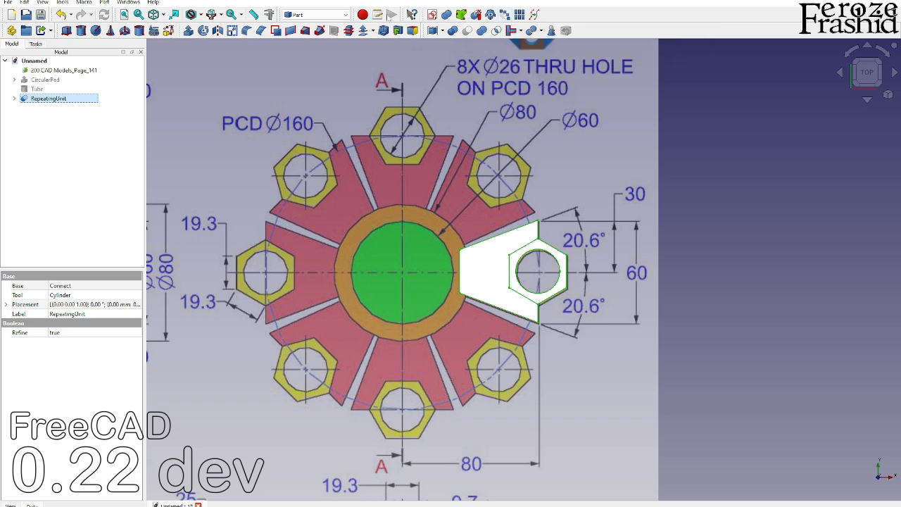
- Switch to the Draft workbench and create a fused, linked polar array of RepeatingUnit with 8 elements over 360° about the origin
click(345, 14)
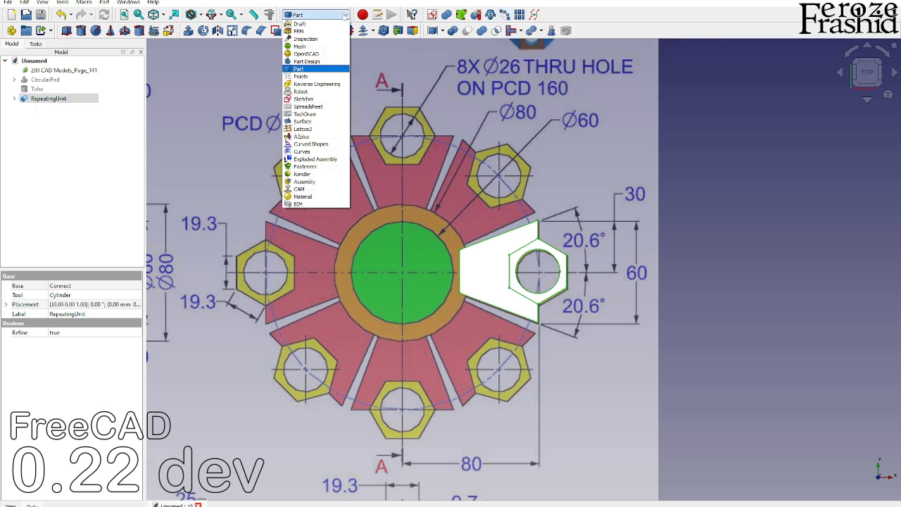
click(318, 24)
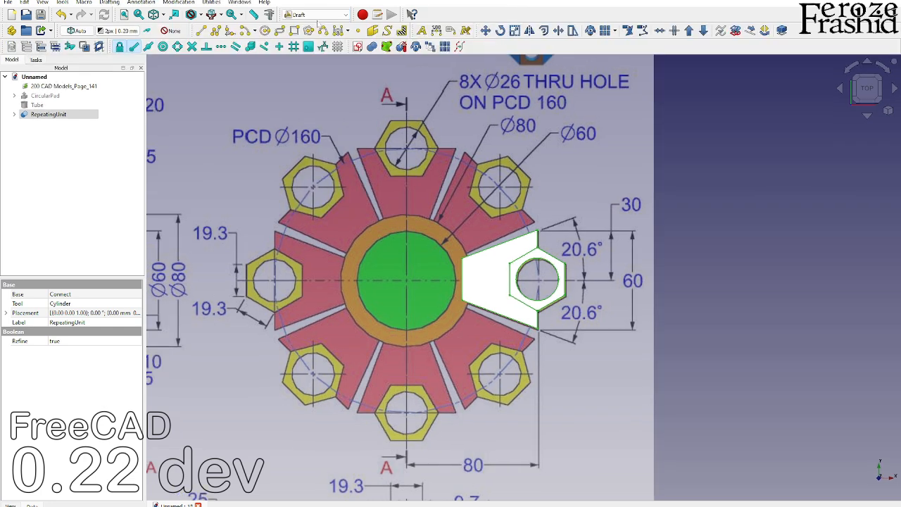
click(615, 33)
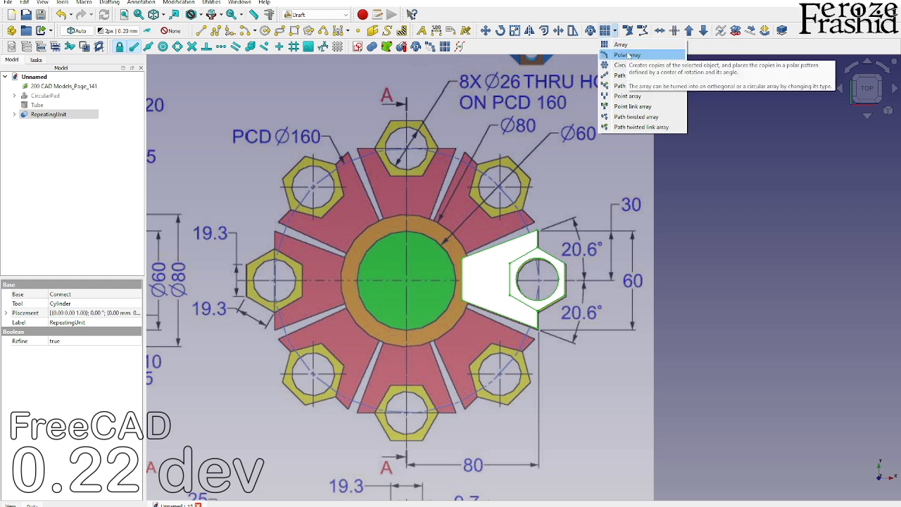
click(627, 55)
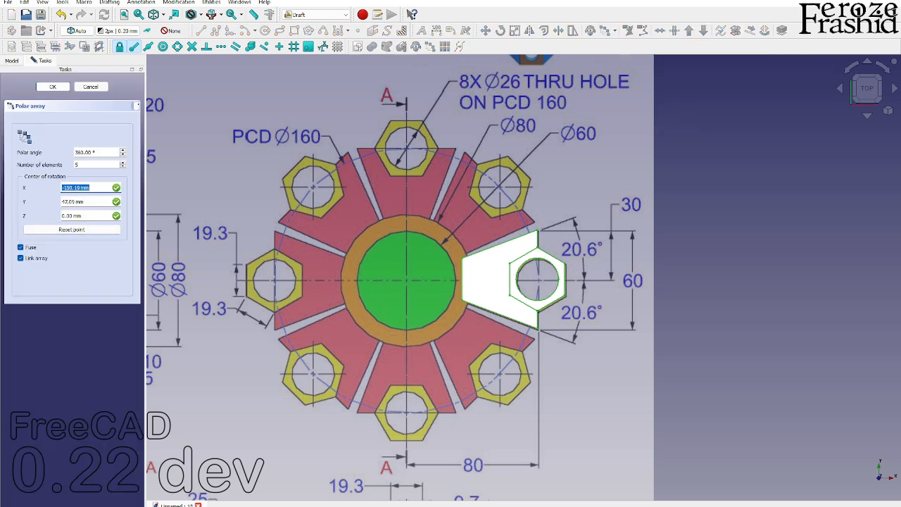
click(89, 164)
click(68, 232)
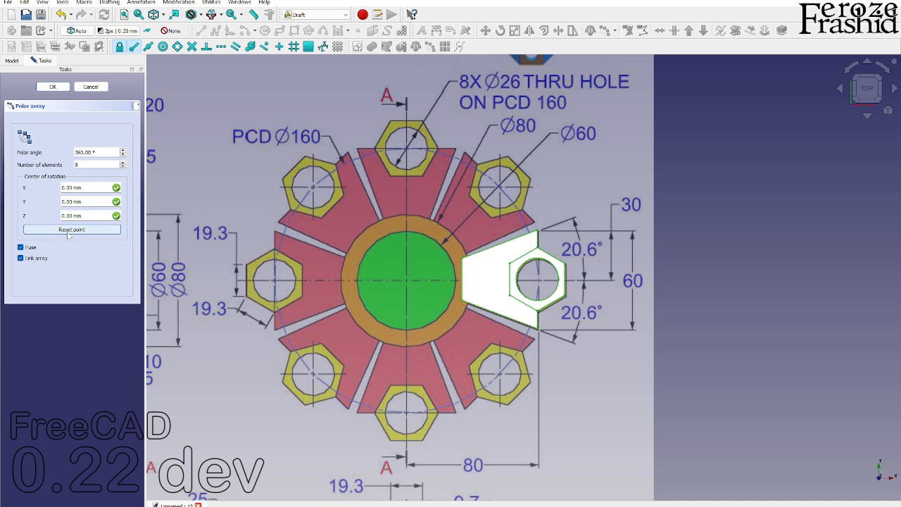
click(52, 86)
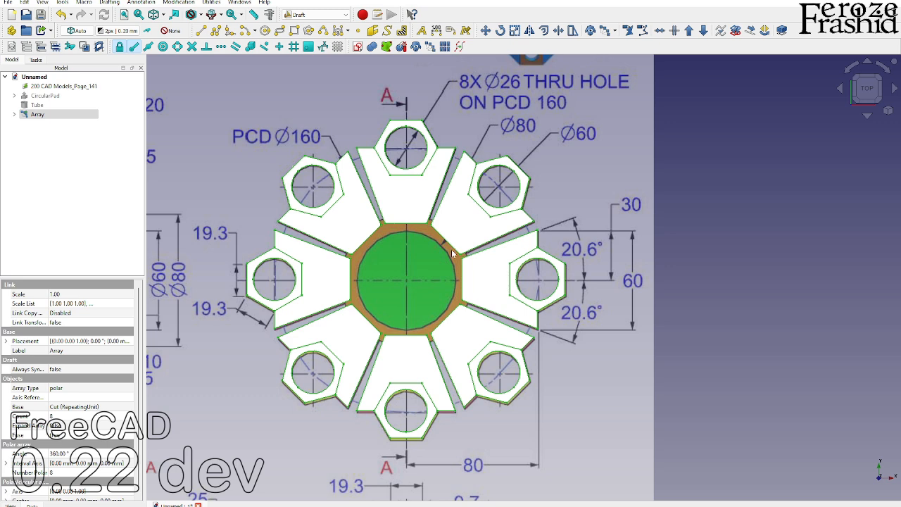
scroll(634, 289, down, 2)
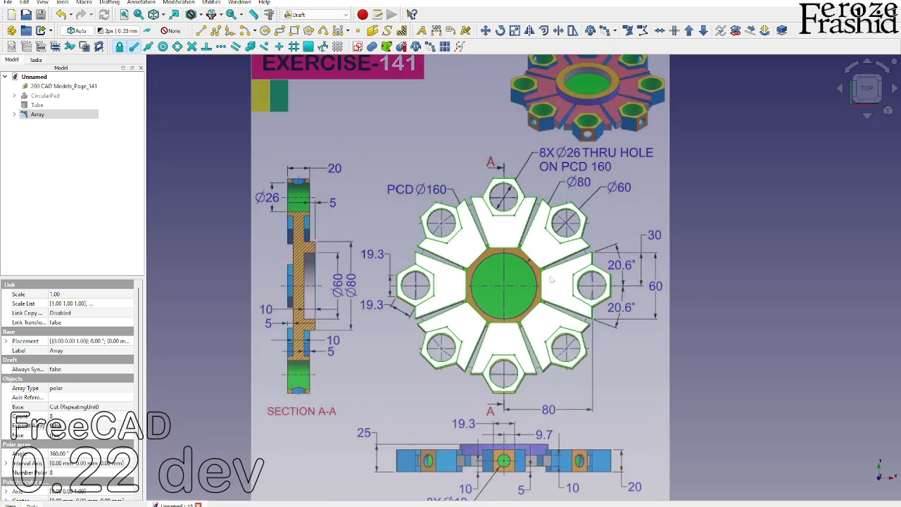
scroll(549, 277, up, 1)
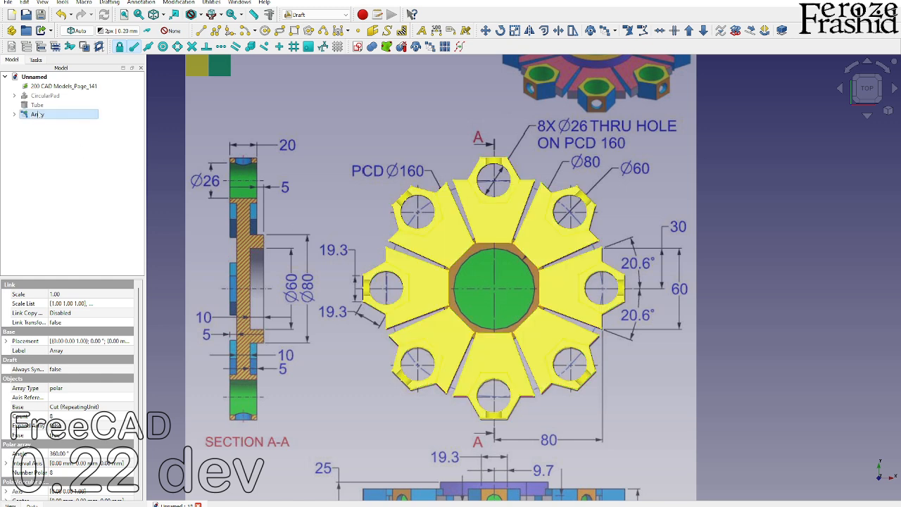
click(38, 115)
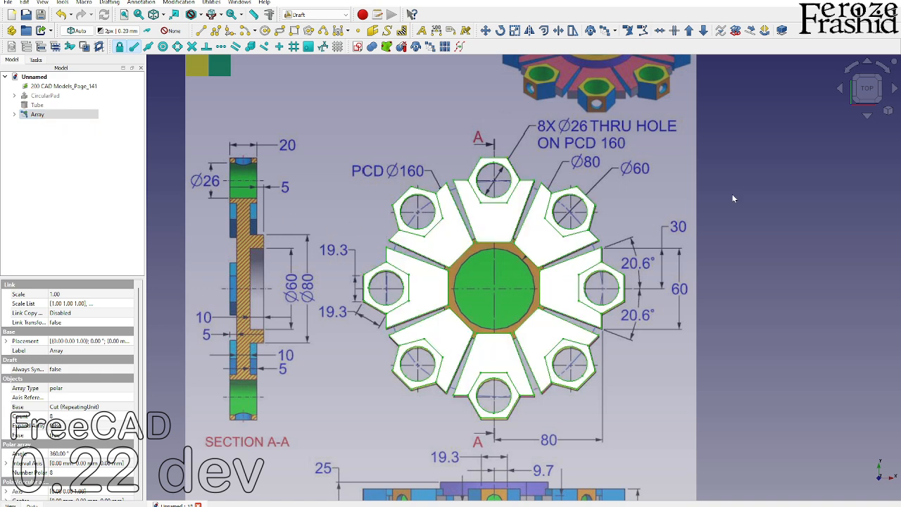
click(600, 326)
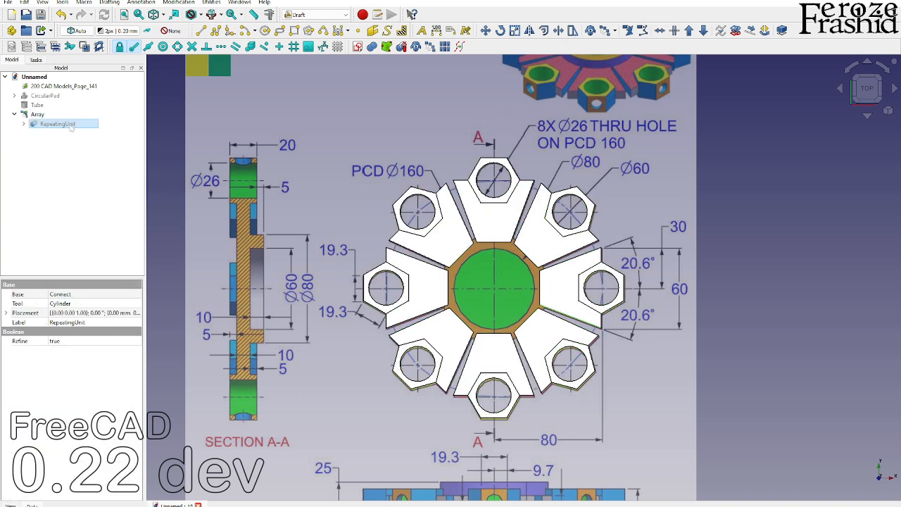
click(43, 114)
- Switch to the Part workbench and make CircularPad and Tube visible alongside the polar array
click(317, 14)
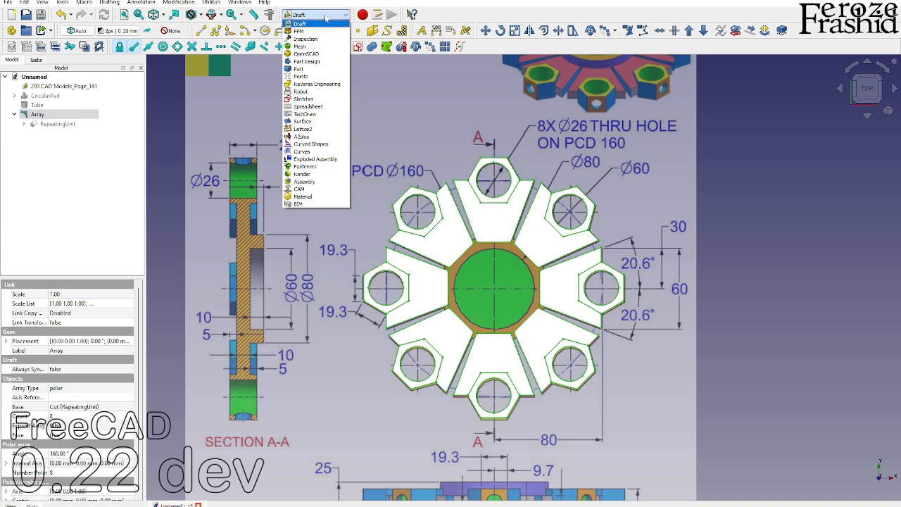
click(321, 70)
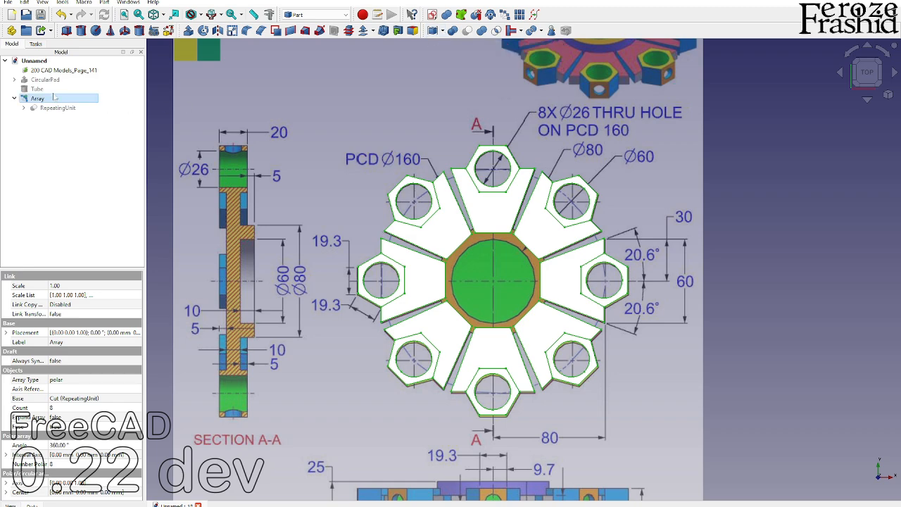
click(52, 89)
click(51, 81)
key(space)
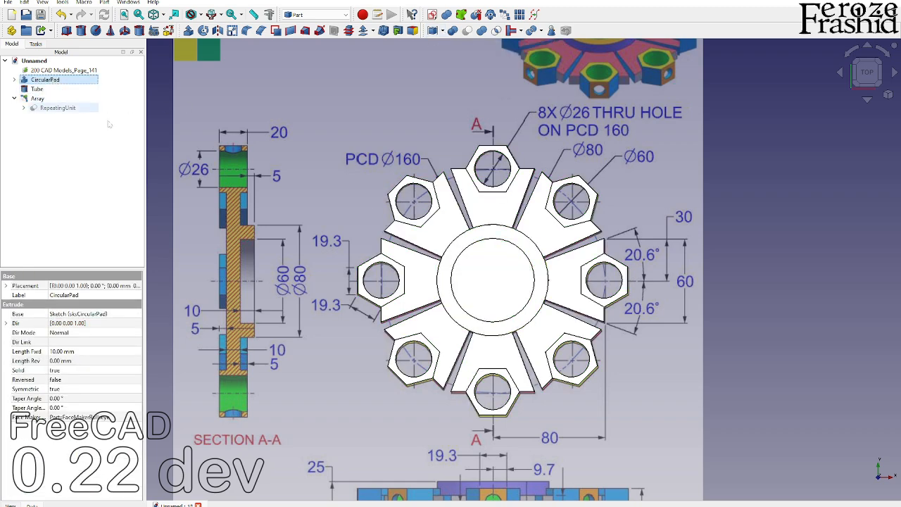
- Try to fuse CircularPad, Tube and Array into one solid, and delete that fusion
click(718, 293)
mouse_move(478, 392)
middle_down()
mouse_move(471, 368)
mouse_move(519, 258)
mouse_move(513, 230)
mouse_move(469, 243)
mouse_move(471, 337)
mouse_move(501, 370)
mouse_move(509, 345)
middle_up()
drag(106, 100, 102, 85)
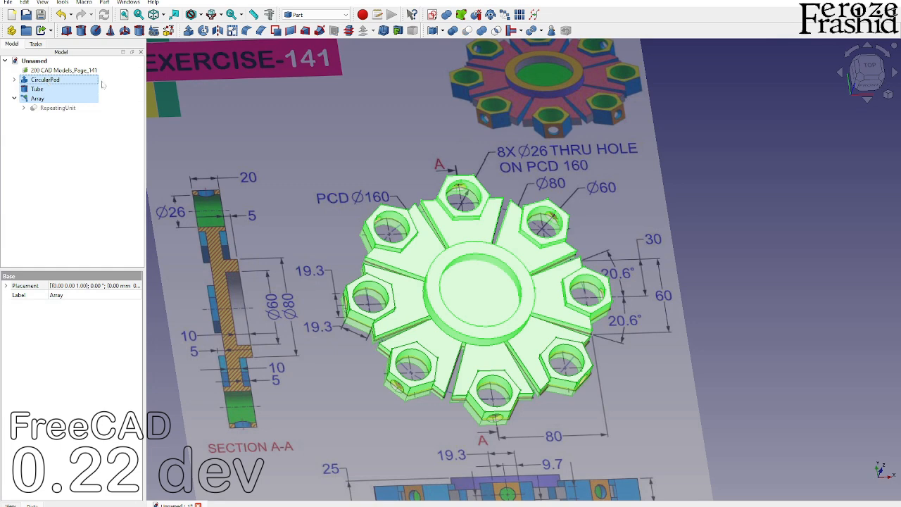
click(481, 31)
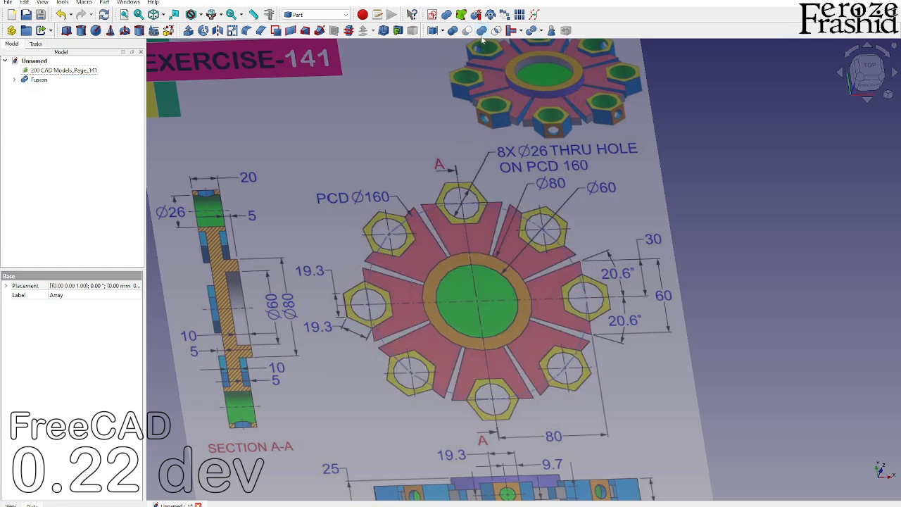
mouse_move(450, 322)
middle_down()
mouse_move(427, 233)
mouse_move(439, 282)
mouse_move(474, 232)
mouse_move(515, 251)
mouse_move(448, 304)
middle_up()
click(47, 81)
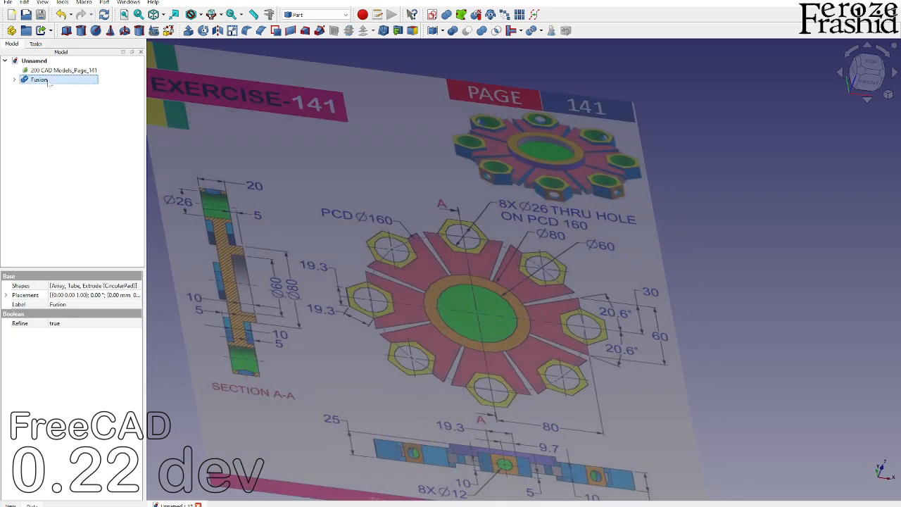
key(Delete)
- Make a compound from Array and fuse it with CircularPad and Tube into one solid
click(50, 99)
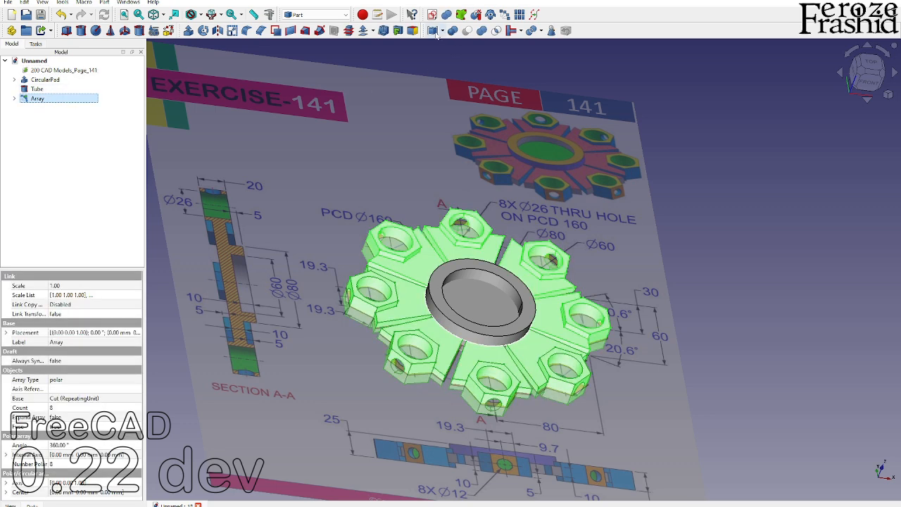
click(433, 32)
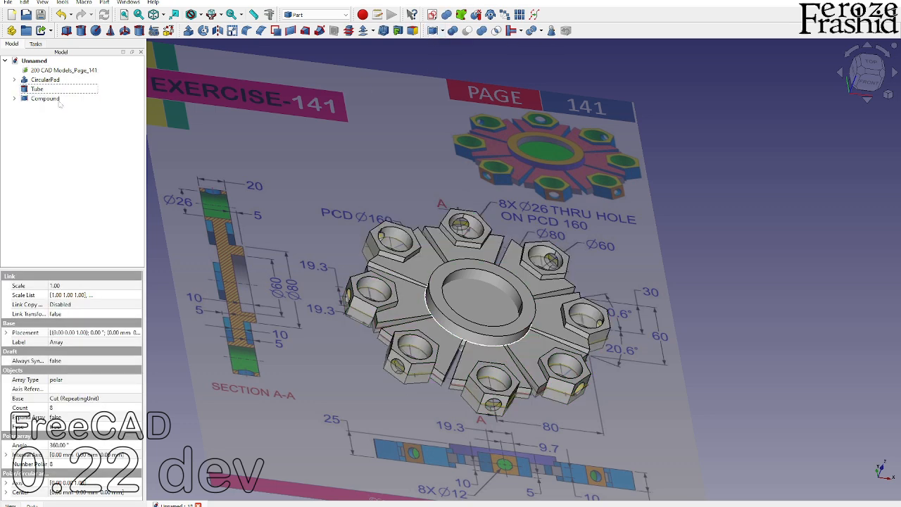
drag(61, 102, 83, 82)
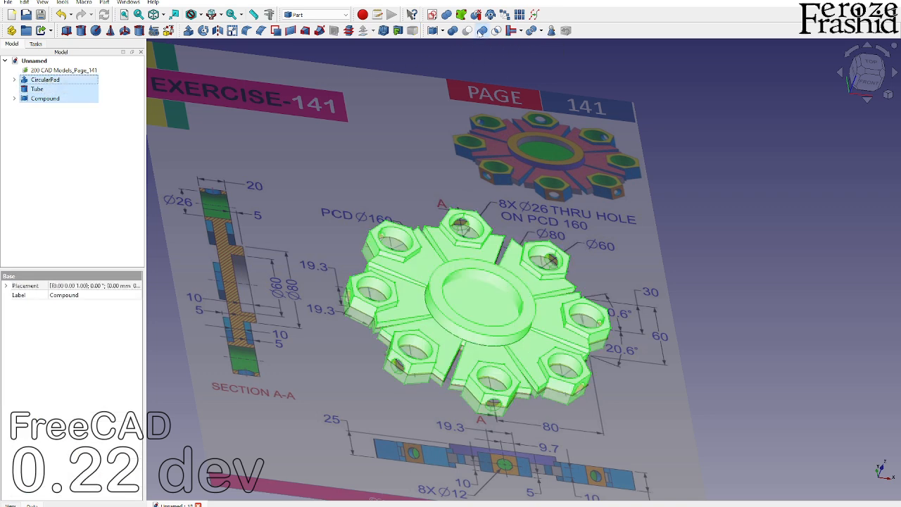
click(480, 33)
middle_drag(515, 300, 457, 283)
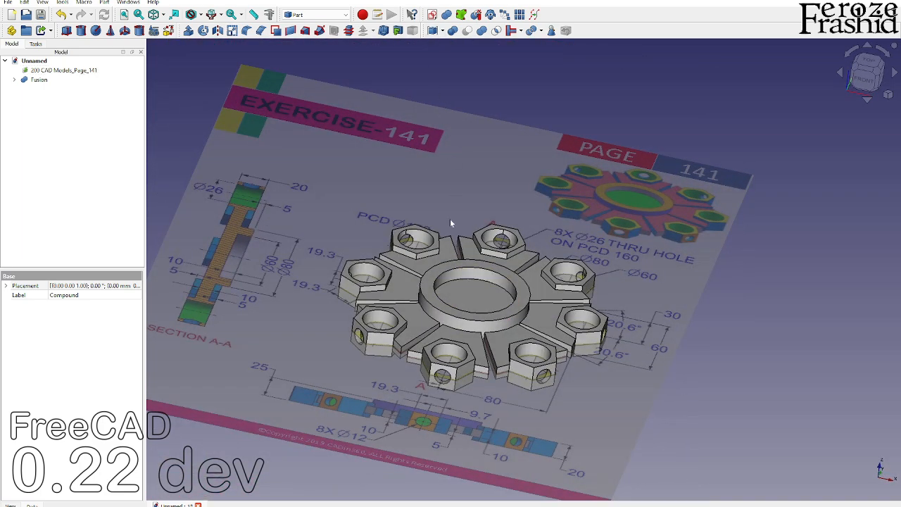
mouse_move(475, 299)
middle_down()
mouse_move(479, 324)
mouse_move(486, 299)
middle_up()
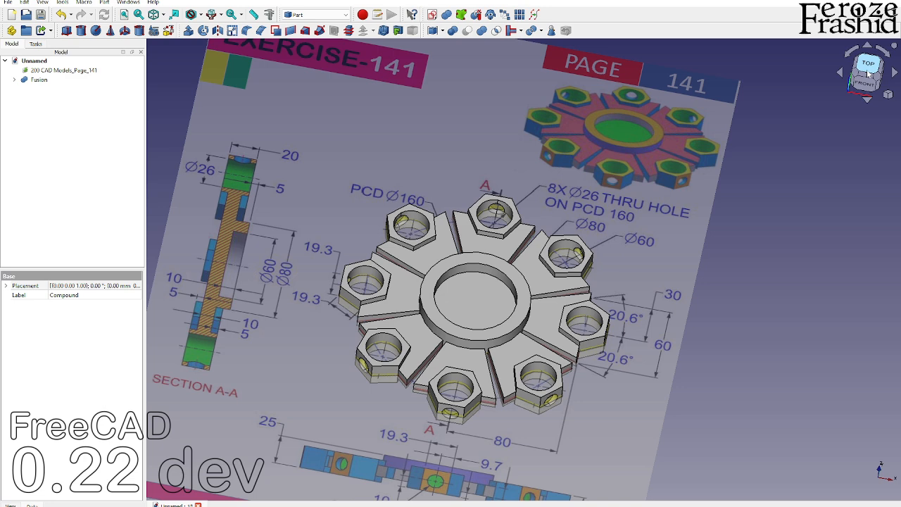
click(870, 79)
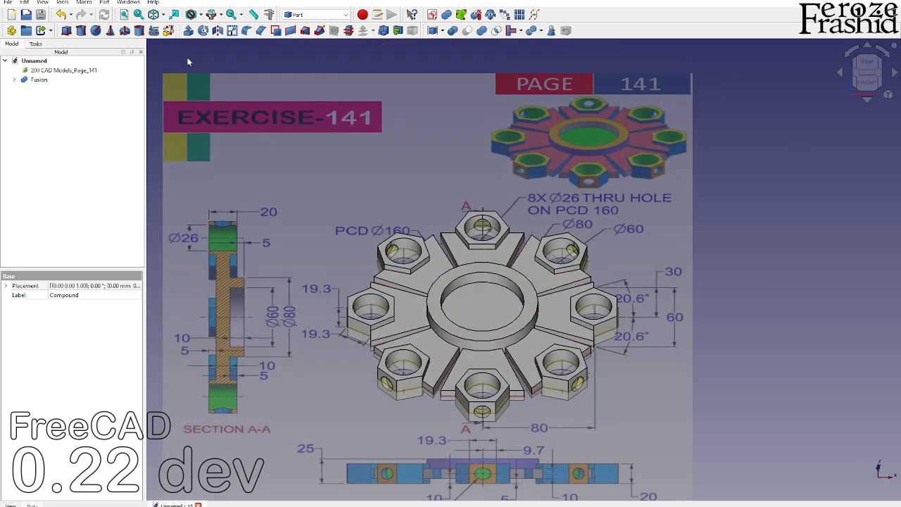
- Create a Part sphere and set its radius to 10 mm
click(95, 31)
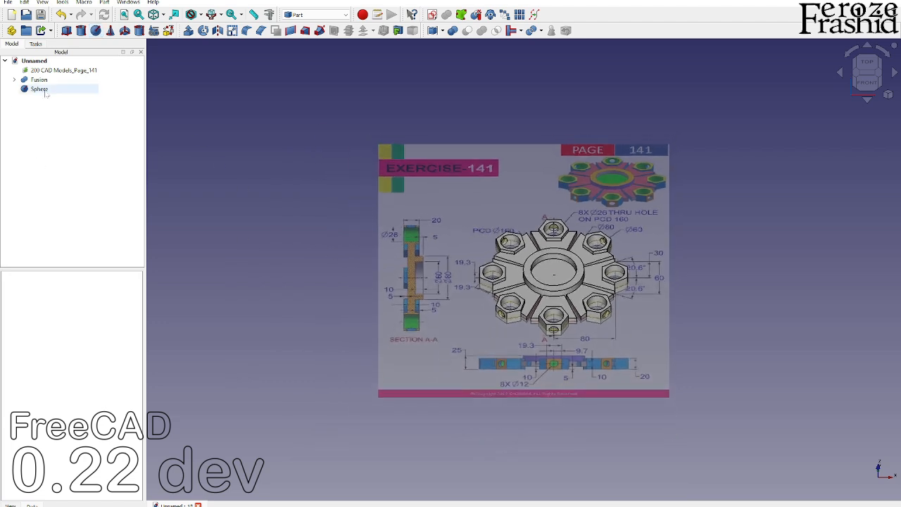
click(40, 89)
click(69, 343)
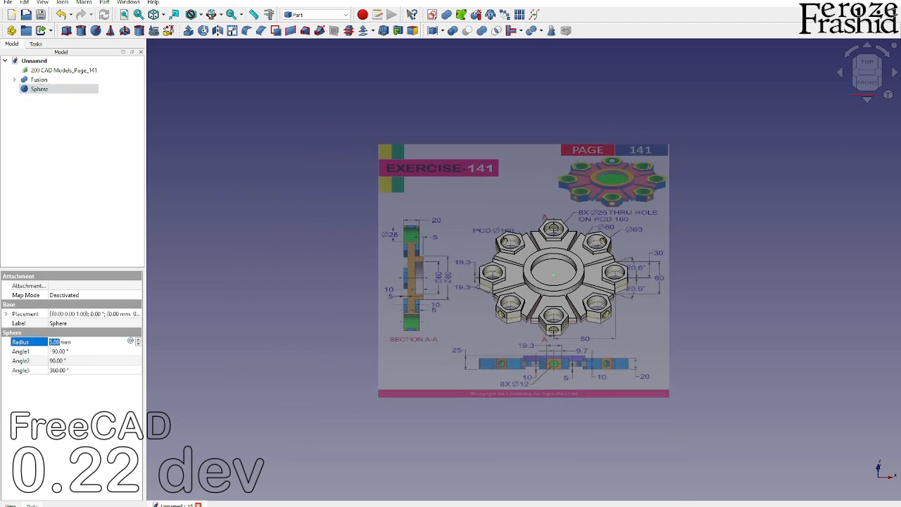
text(10)
key(Return)
- Transform the sphere to X -35 mm and raise it slightly so that it overlaps the raised central ring
scroll(580, 287, up, 3)
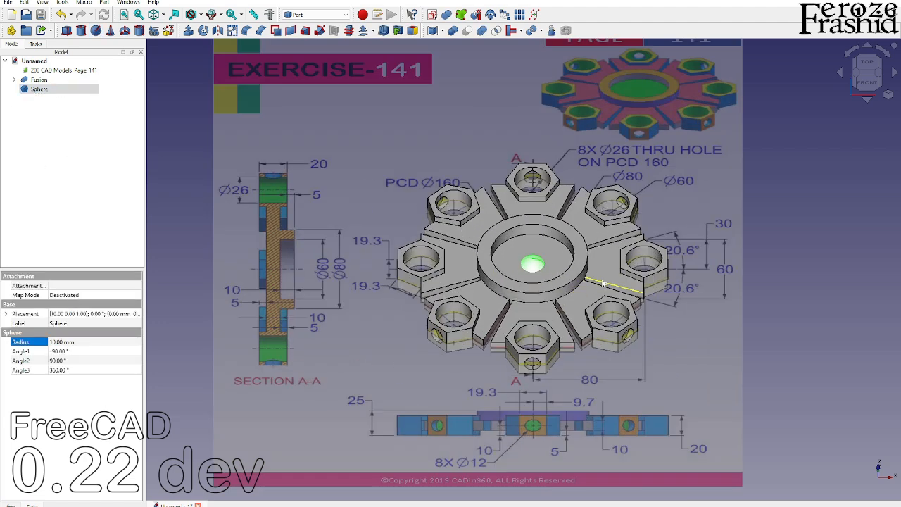
right_click(51, 89)
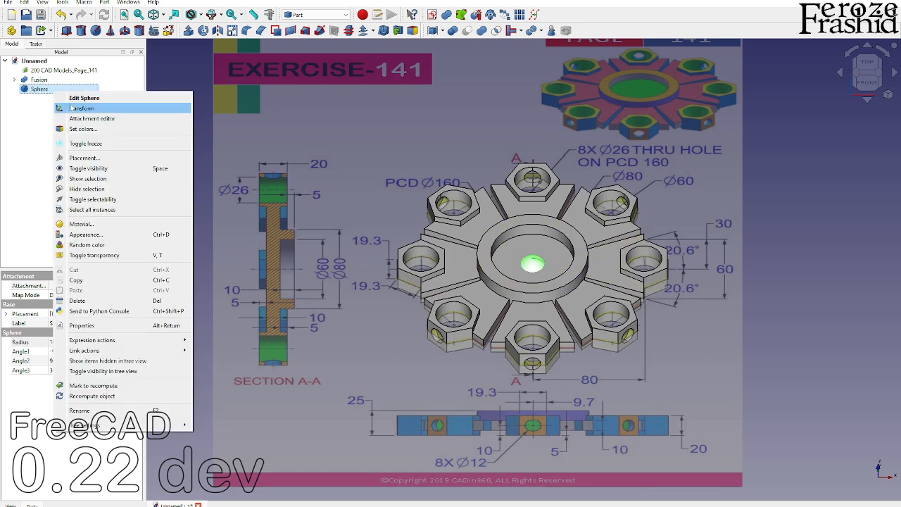
click(78, 108)
drag(672, 273, 616, 272)
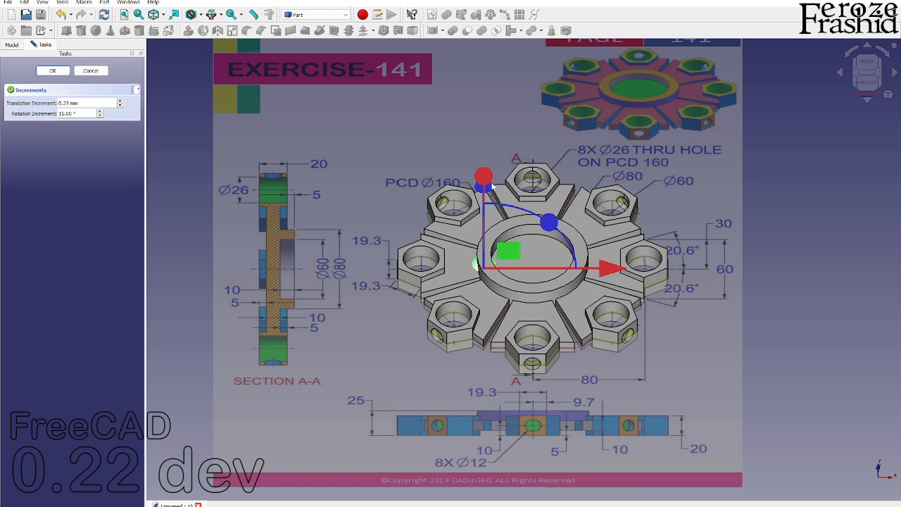
middle_drag(528, 213, 523, 188)
drag(498, 168, 498, 156)
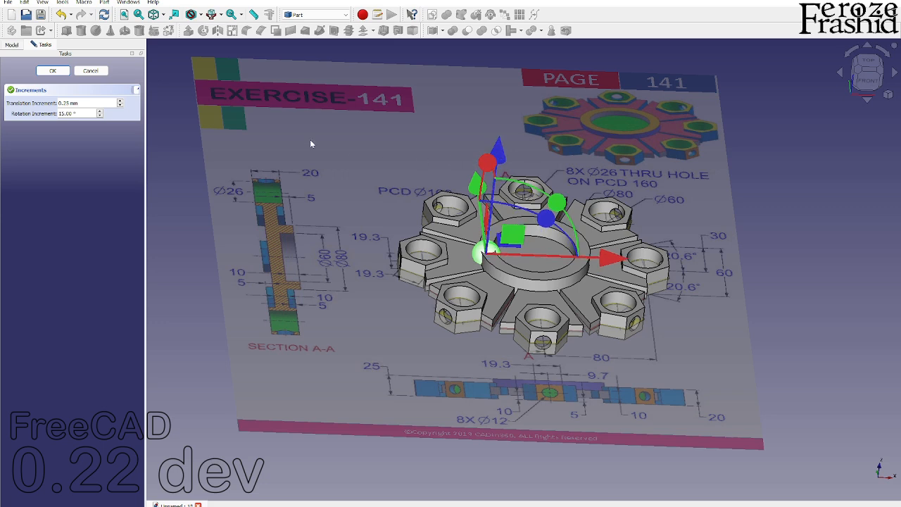
click(53, 71)
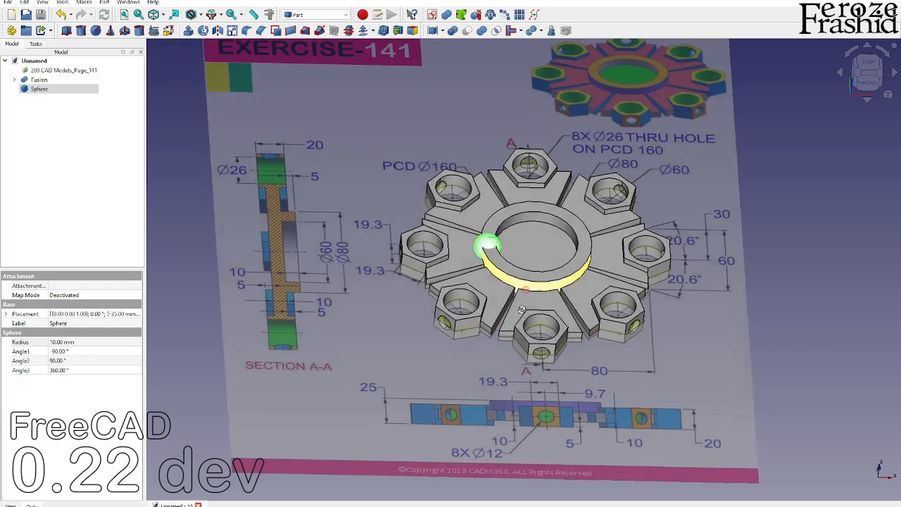
- Cut the sphere from the fused flange as a test of the solid and examine the cut area
click(43, 80)
ctrl+click(57, 88)
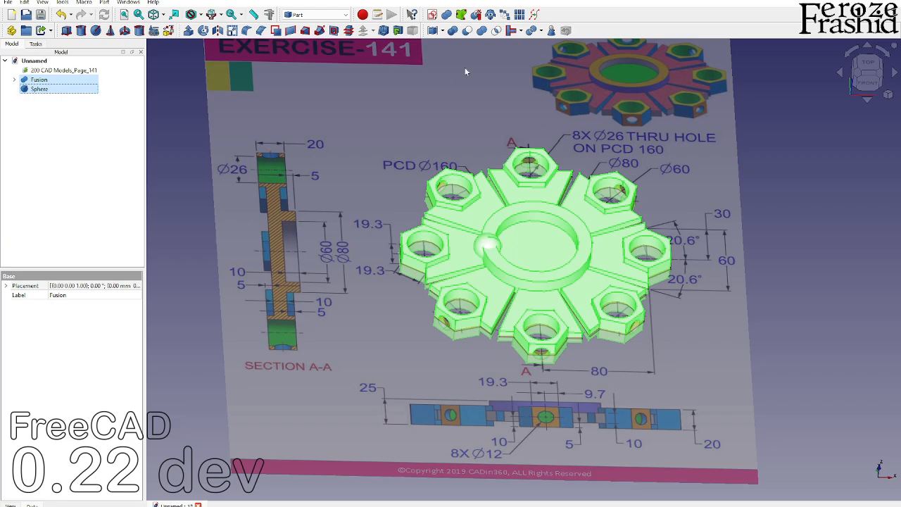
click(466, 31)
scroll(493, 257, up, 5)
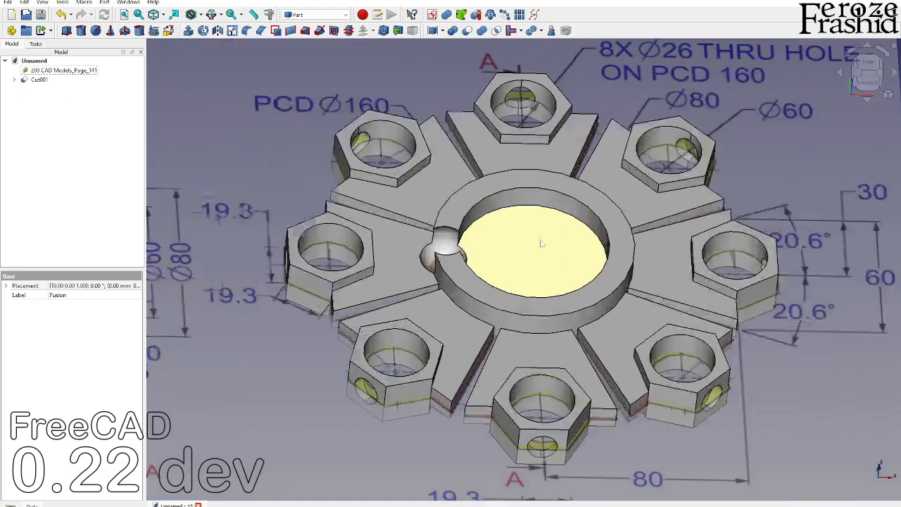
mouse_move(493, 261)
middle_down()
mouse_move(521, 303)
mouse_move(596, 338)
mouse_move(677, 267)
mouse_move(648, 197)
mouse_move(634, 193)
mouse_move(414, 302)
mouse_move(519, 244)
mouse_move(543, 279)
middle_up()
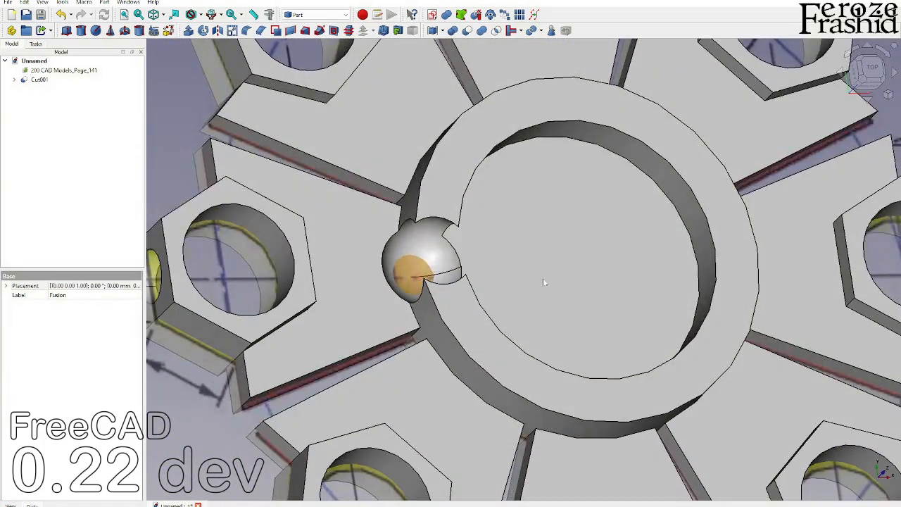
- Undo the sphere cut and delete the sphere
scroll(543, 278, down, 3)
click(41, 81)
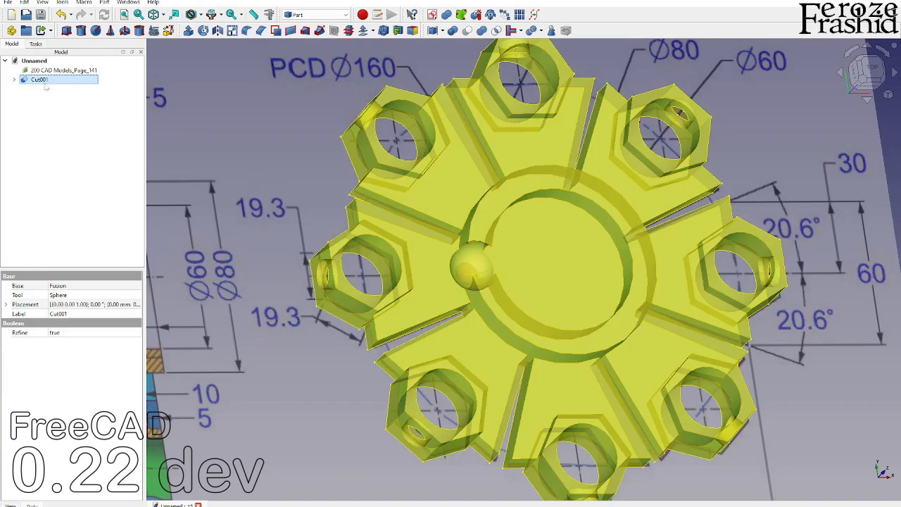
key(ctrl+z)
click(39, 89)
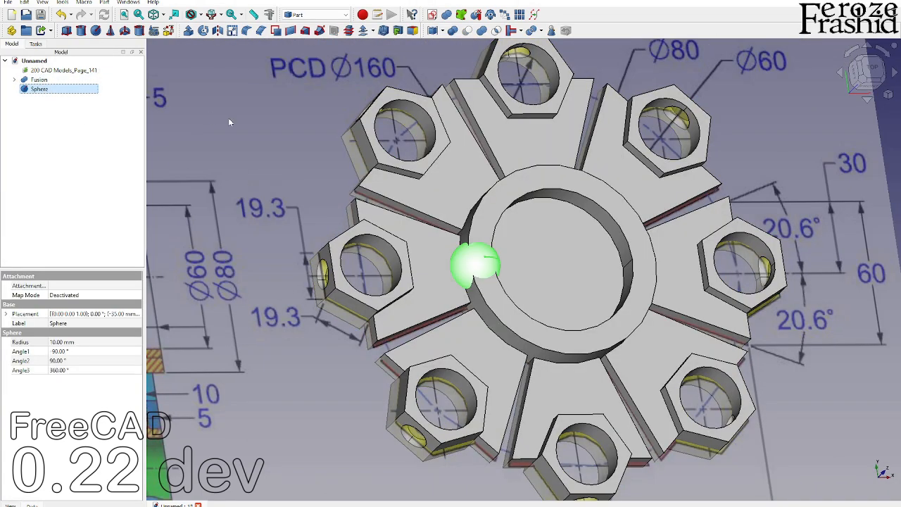
key(Delete)
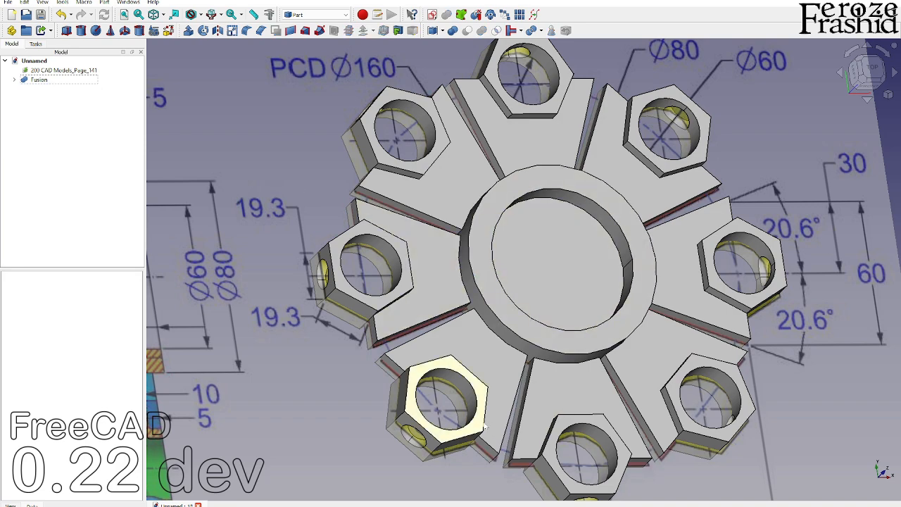
- Hide the reference drawing and inspect the finished flange, starting from the isometric view
scroll(689, 254, down, 3)
click(689, 250)
key(space)
key(v)
key(f)
key(0)
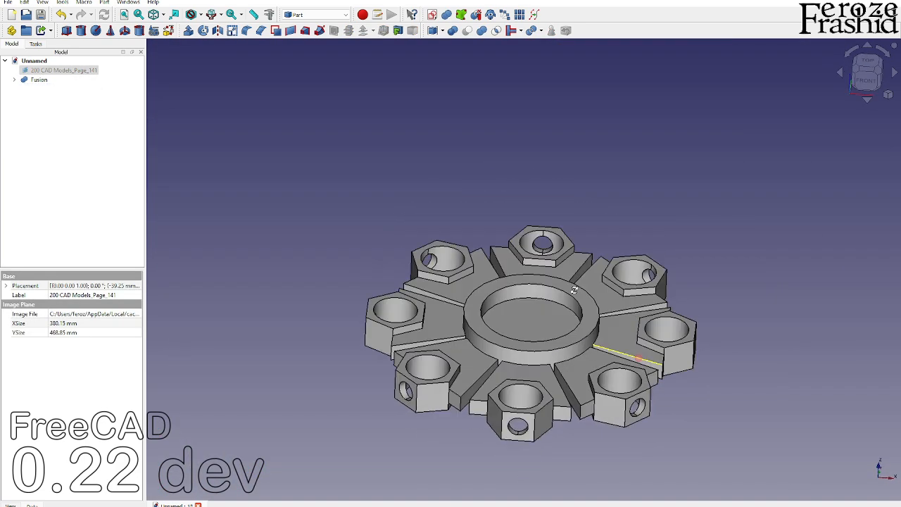
scroll(572, 310, up, 3)
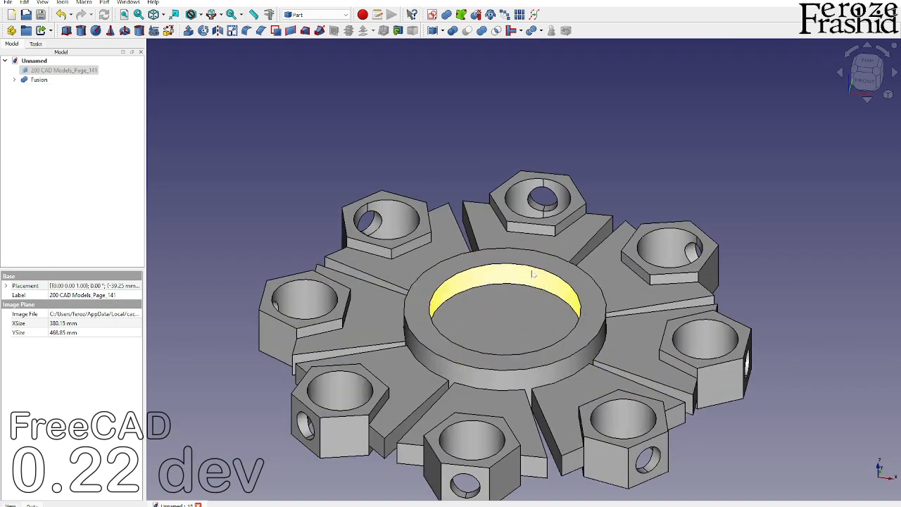
scroll(460, 318, up, 2)
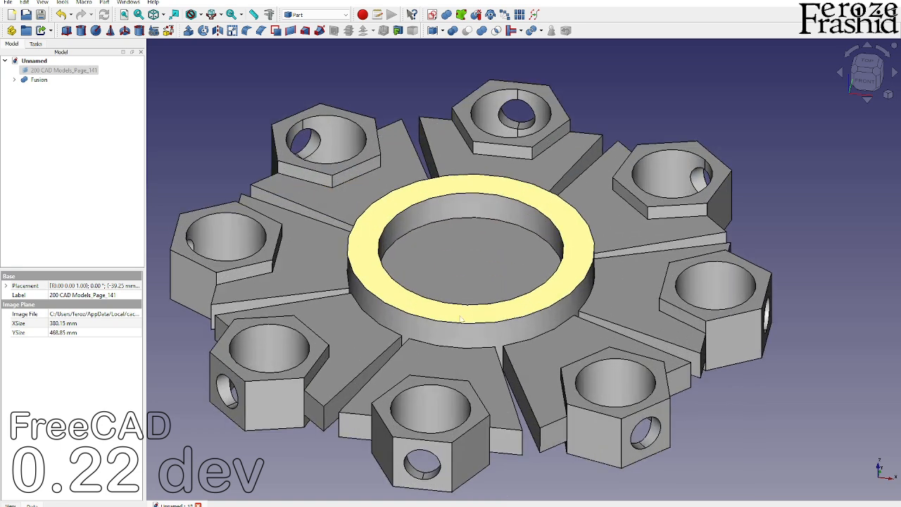
click(505, 377)
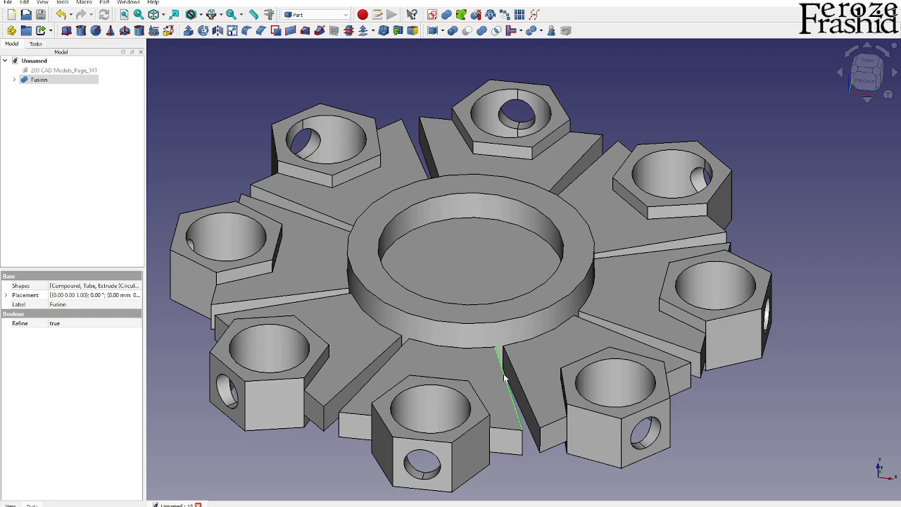
scroll(554, 354, down, 2)
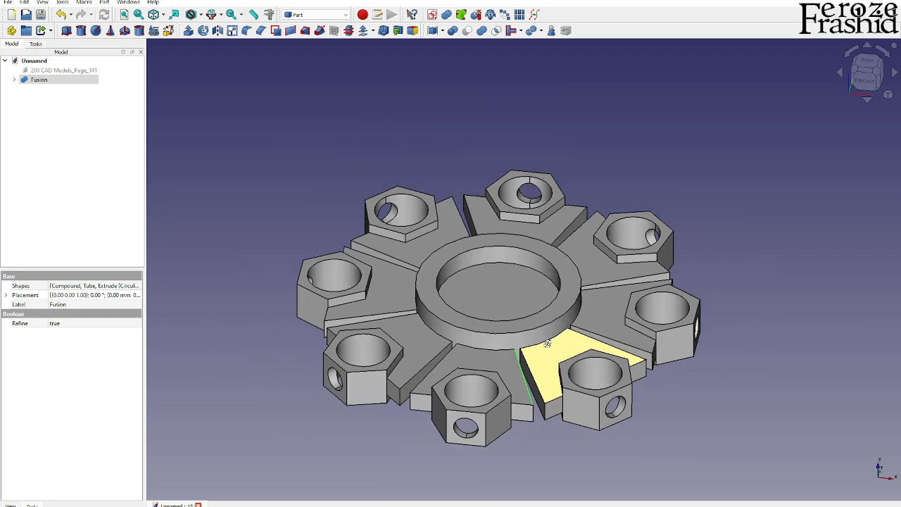
middle_drag(548, 345, 462, 376)
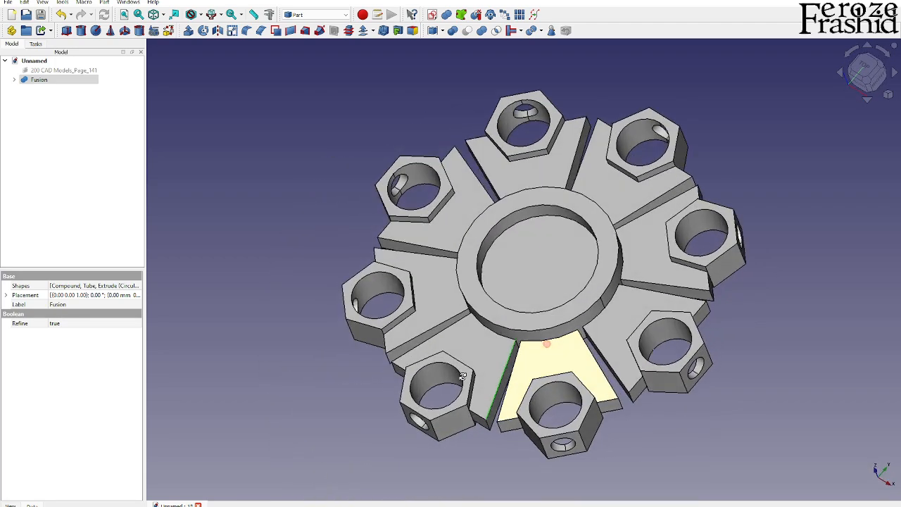